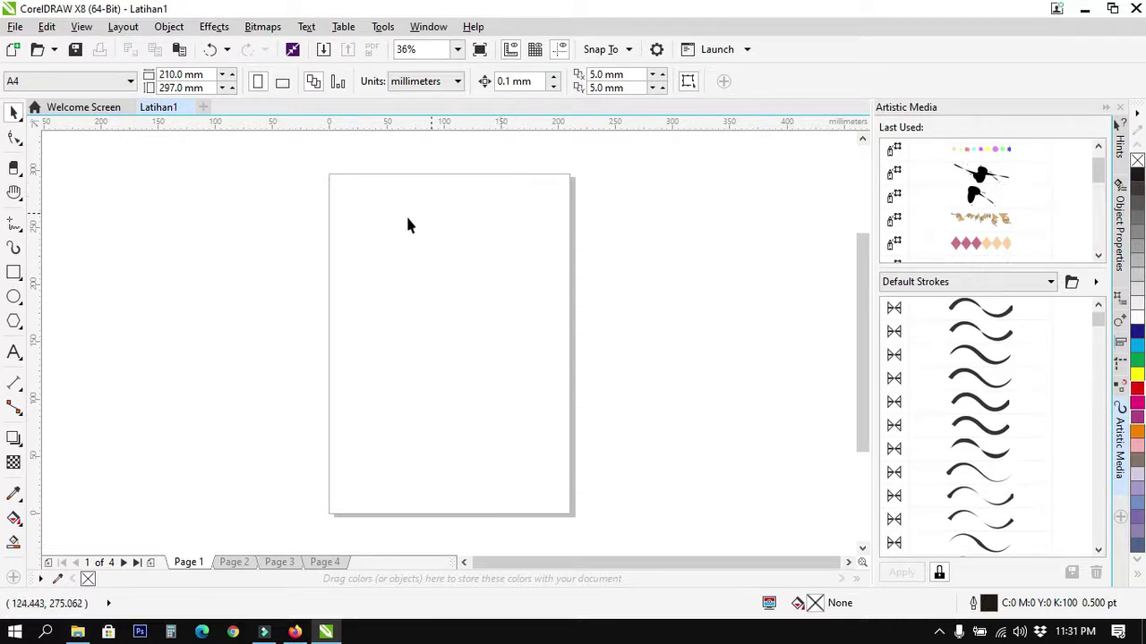
Draw a loose freehand curve across the middle of the blank page with the Freehand tool
left_click(13, 225)
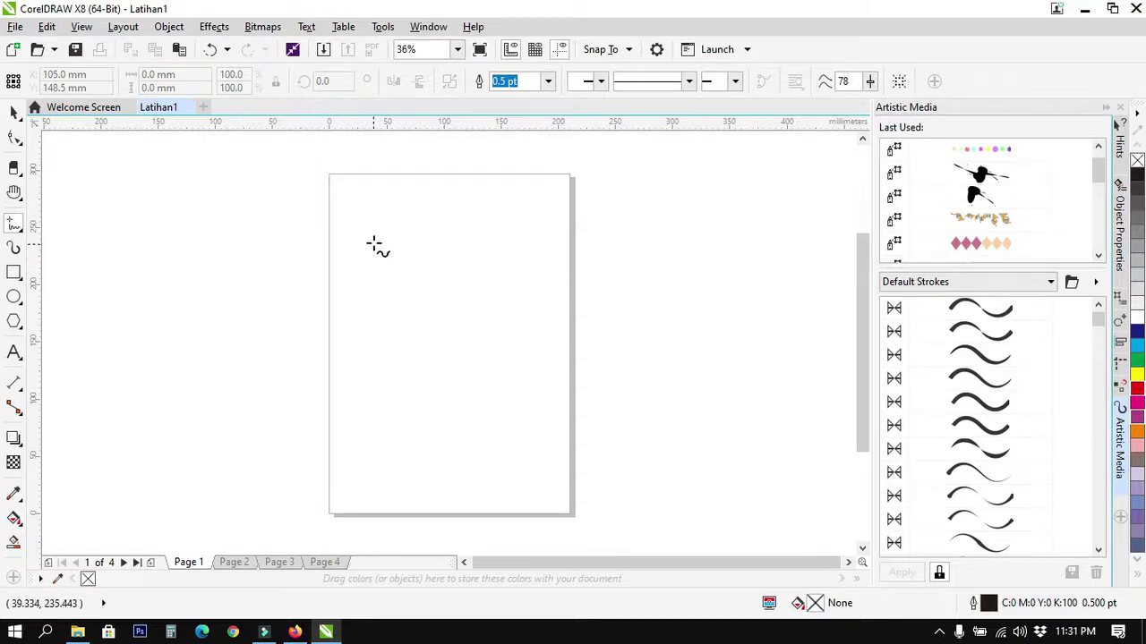
mouse_move(375, 240)
left_mouse_down()
mouse_move(399, 243)
mouse_move(384, 251)
mouse_move(404, 256)
mouse_move(397, 272)
mouse_move(450, 209)
mouse_move(411, 328)
mouse_move(492, 357)
mouse_move(463, 398)
mouse_move(528, 358)
mouse_move(526, 380)
mouse_move(534, 322)
mouse_move(501, 376)
mouse_move(496, 358)
mouse_move(505, 376)
mouse_move(510, 367)
left_mouse_up()
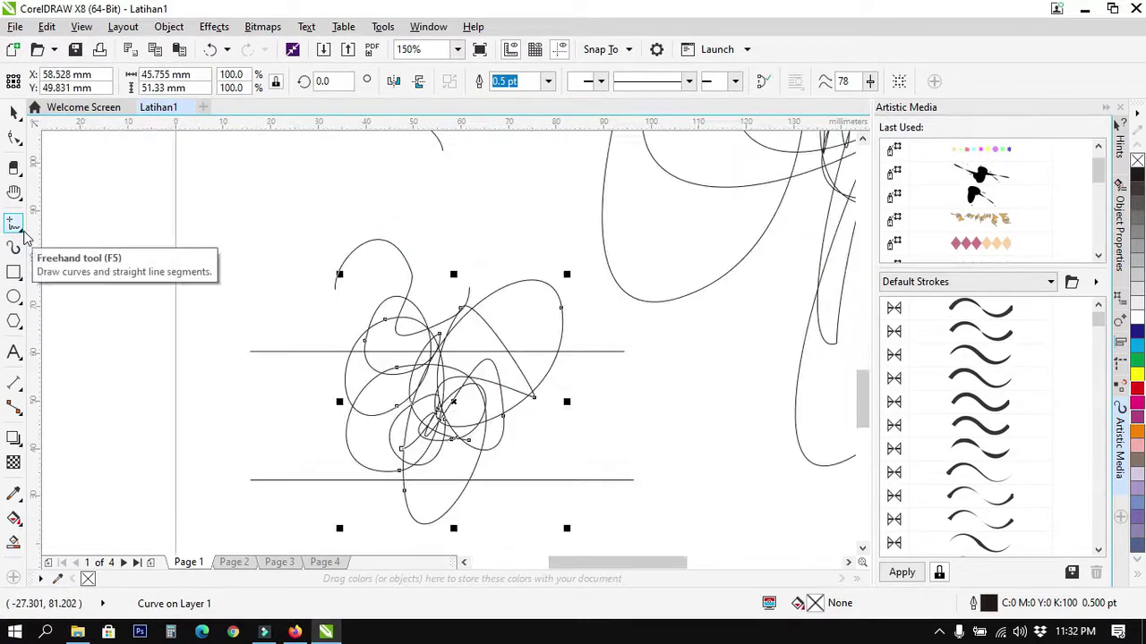
Draw a horizontal 2-Point Line about 128 mm long just above the page's bottom edge
left_click(16, 230)
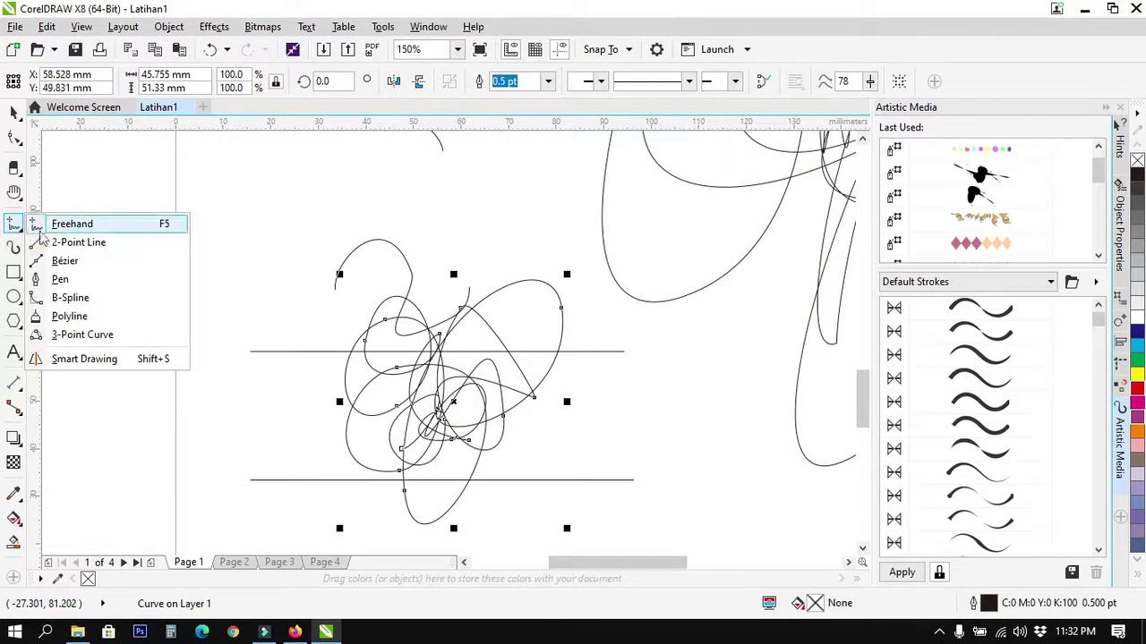
left_click(88, 254)
scroll(331, 287, "down", 3)
scroll(378, 358, "up", 3)
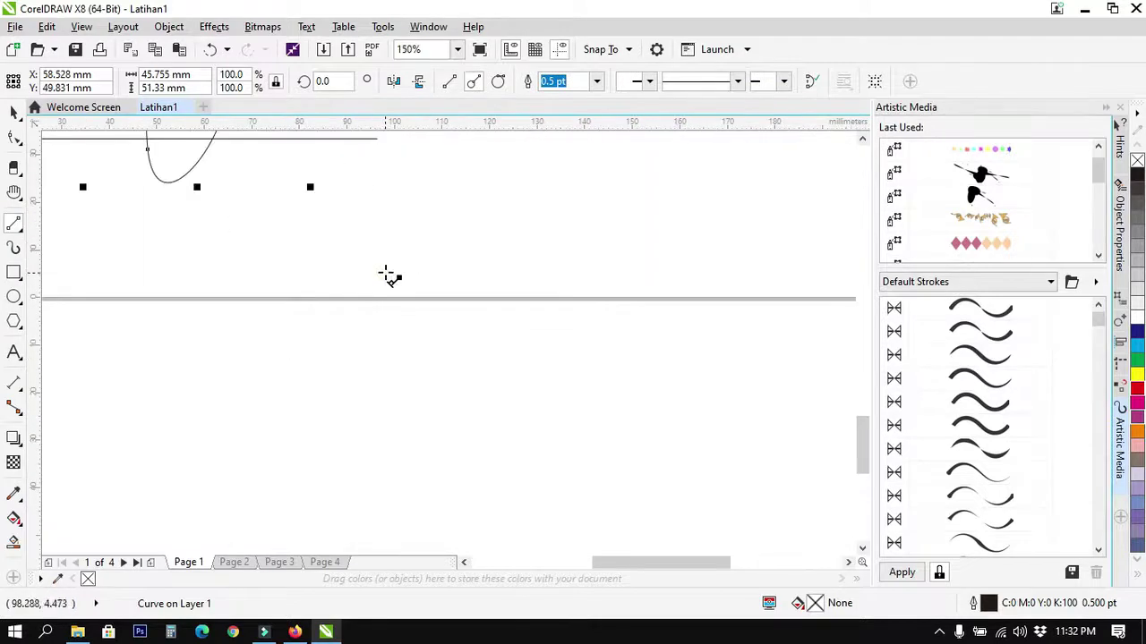
key("Escape")
left_click(259, 250)
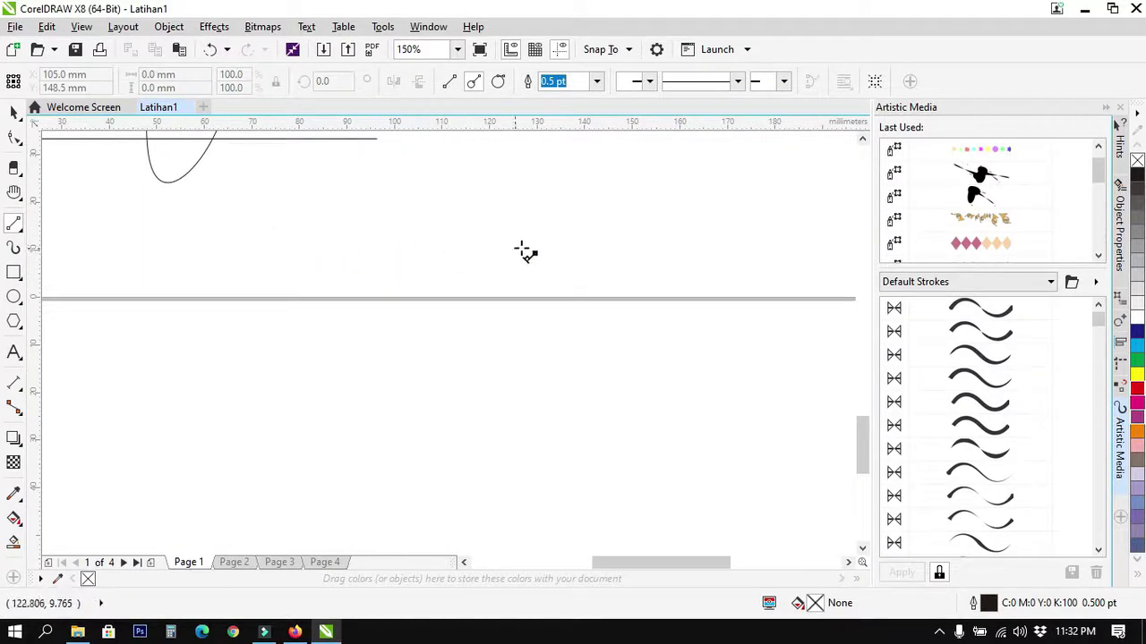
left_click(603, 244)
left_click(245, 241)
scroll(654, 249, "down", 3)
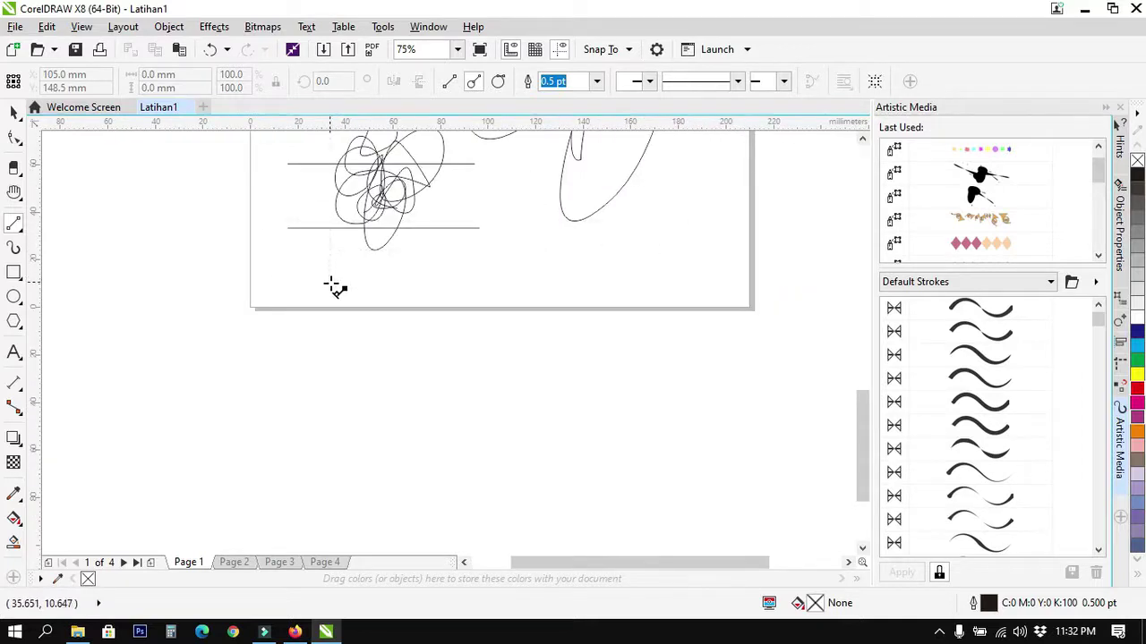
mouse_move(329, 290)
left_mouse_down()
mouse_move(540, 284)
mouse_move(592, 269)
mouse_move(639, 292)
left_mouse_up()
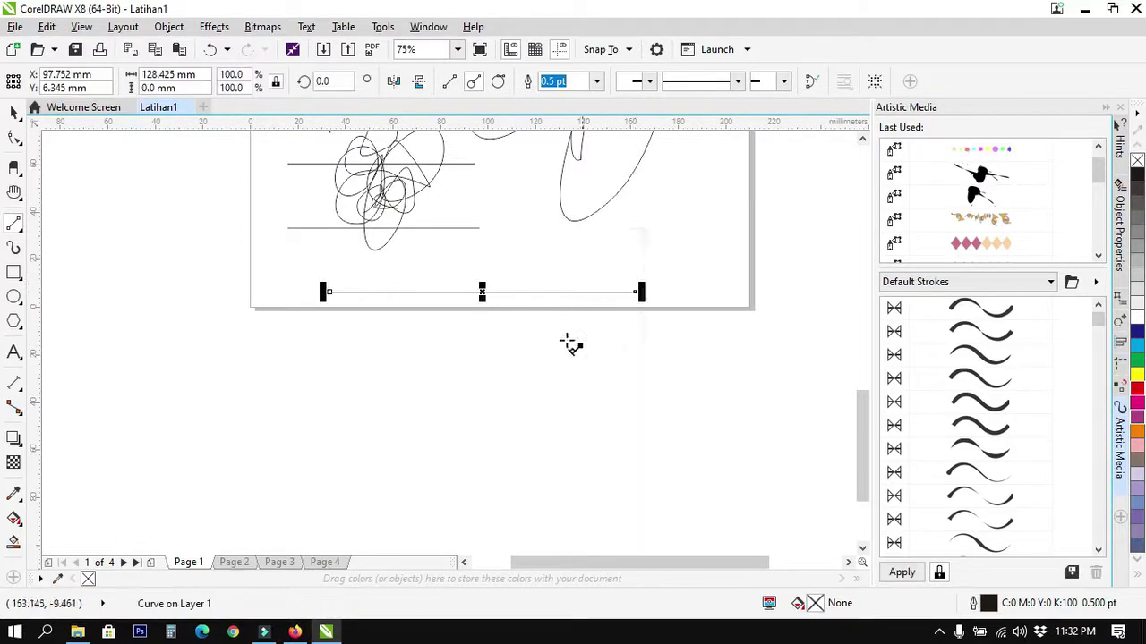
Add a horizontal line below the page, two vertical lines and two slightly slanted lines around the page's bottom edge
left_click_drag(339, 347, 506, 347)
left_click_drag(500, 399, 500, 257)
left_click_drag(556, 365, 557, 245)
left_click_drag(414, 267, 634, 258)
left_click_drag(634, 218, 629, 351)
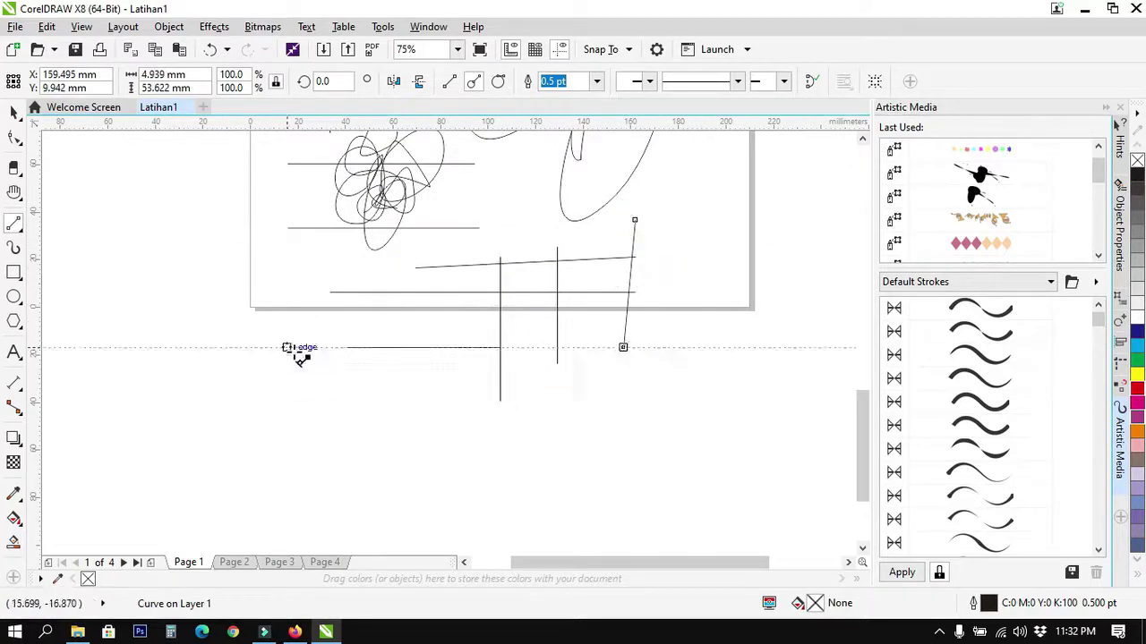
Draw seven more straight two-point lines at various slants, crossing the lines at the page's bottom edge
left_click_drag(287, 347, 525, 228)
mouse_move(584, 363)
left_mouse_down()
mouse_move(662, 360)
mouse_move(461, 383)
mouse_move(543, 430)
mouse_move(617, 338)
mouse_move(511, 281)
mouse_move(667, 306)
mouse_move(691, 257)
left_mouse_up()
left_click_drag(655, 218, 674, 347)
left_click_drag(720, 225, 479, 332)
left_click_drag(474, 239, 575, 351)
left_click_drag(584, 224, 514, 363)
left_click_drag(405, 237, 504, 319)
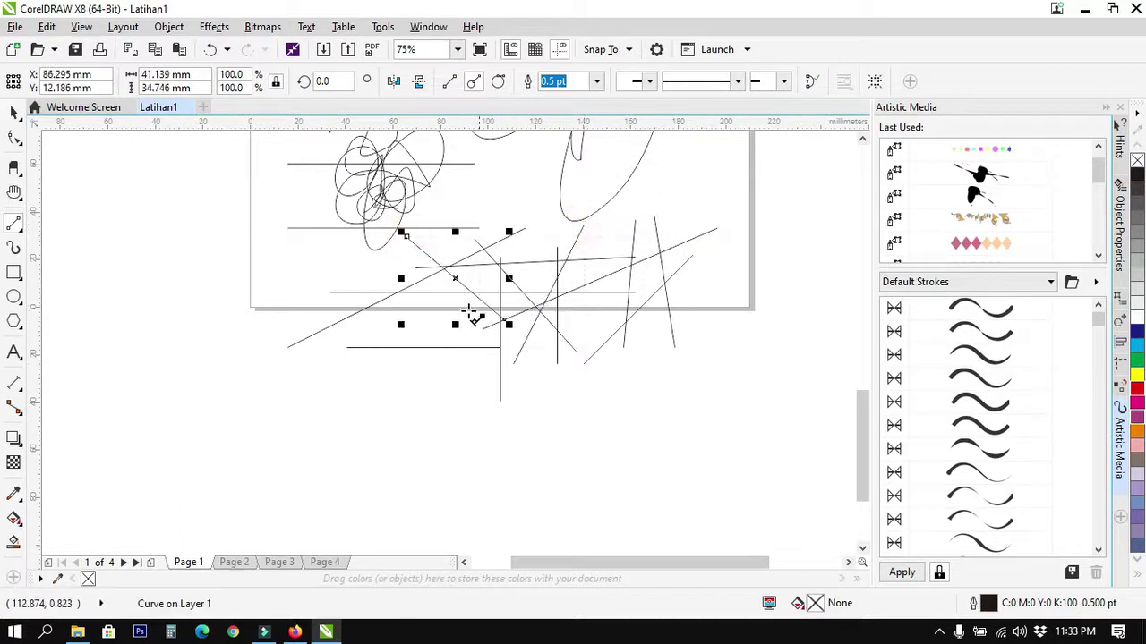
Start a Bézier path in the empty area to the right of the page with a horizontal segment
left_click(19, 230)
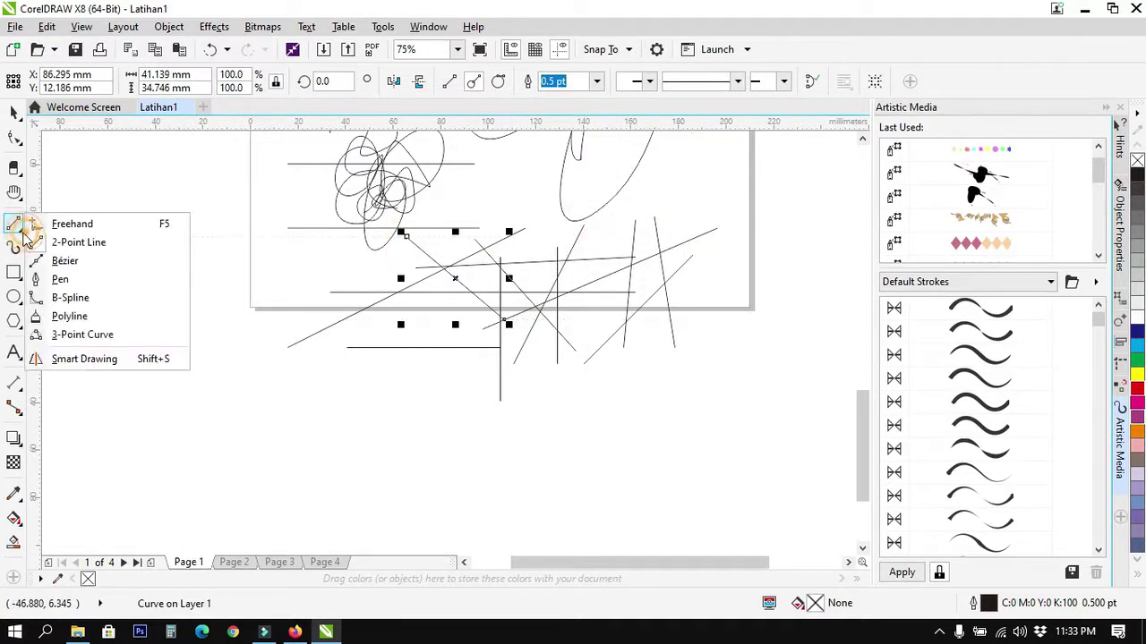
left_click(62, 259)
scroll(606, 388, "down", 2)
scroll(609, 383, "up", 2)
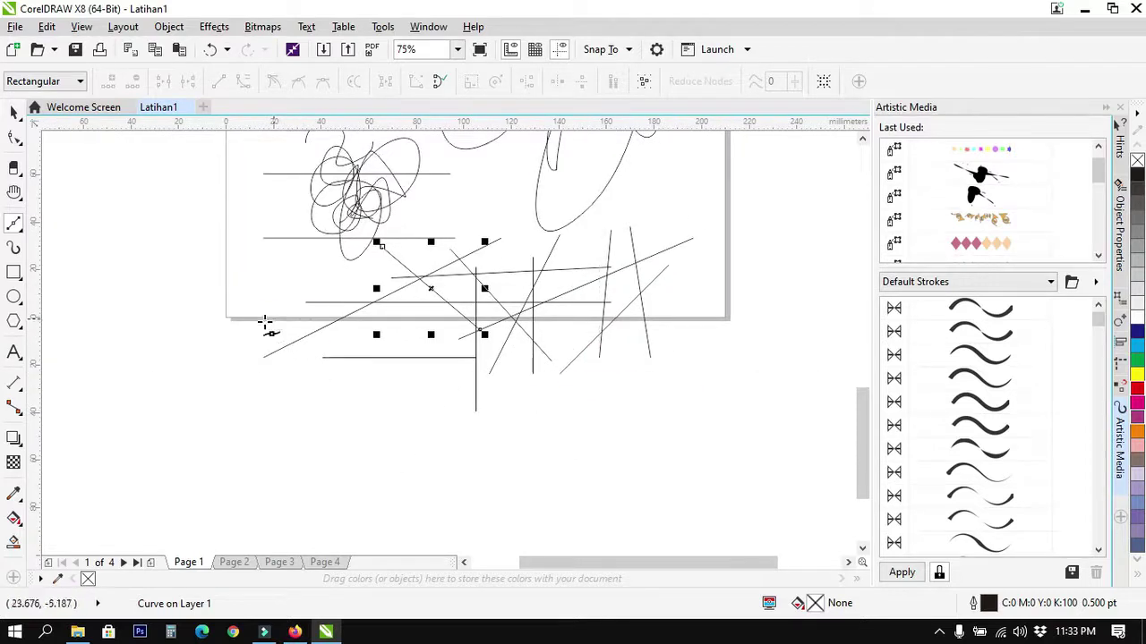
scroll(236, 299, "down", 2)
scroll(211, 304, "up", 2)
scroll(320, 295, "down", 2)
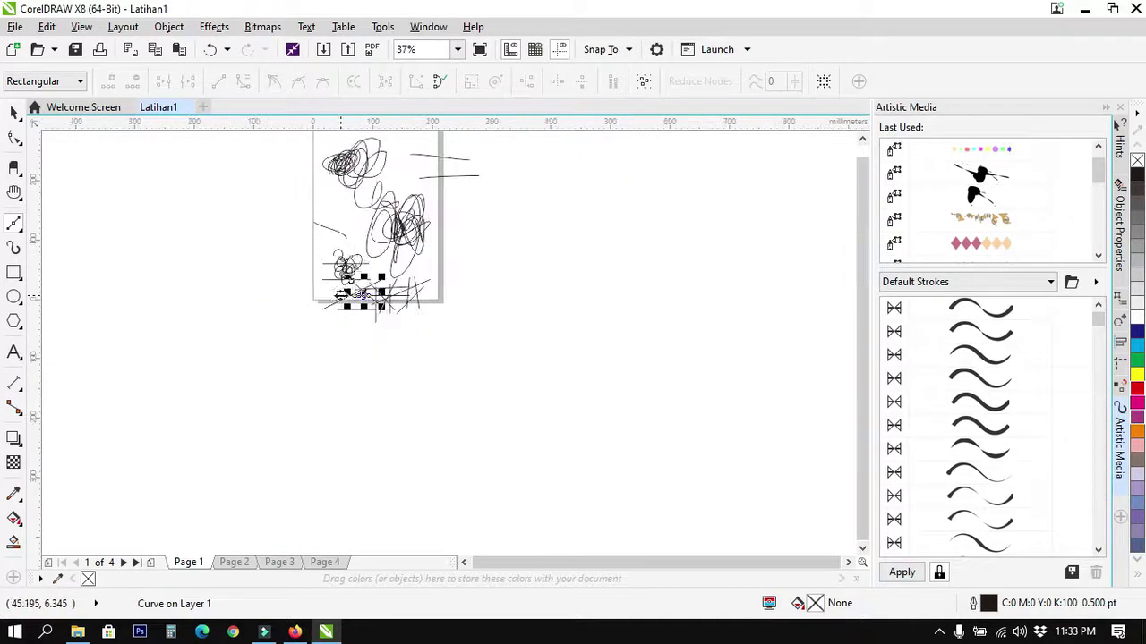
scroll(479, 295, "up", 2)
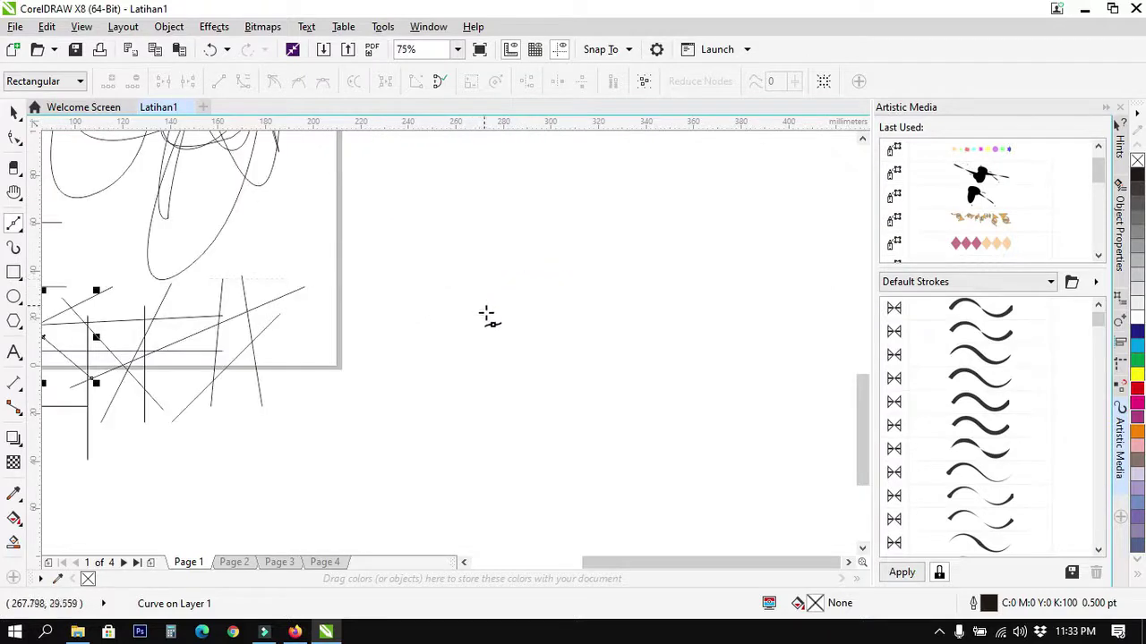
left_click(452, 279)
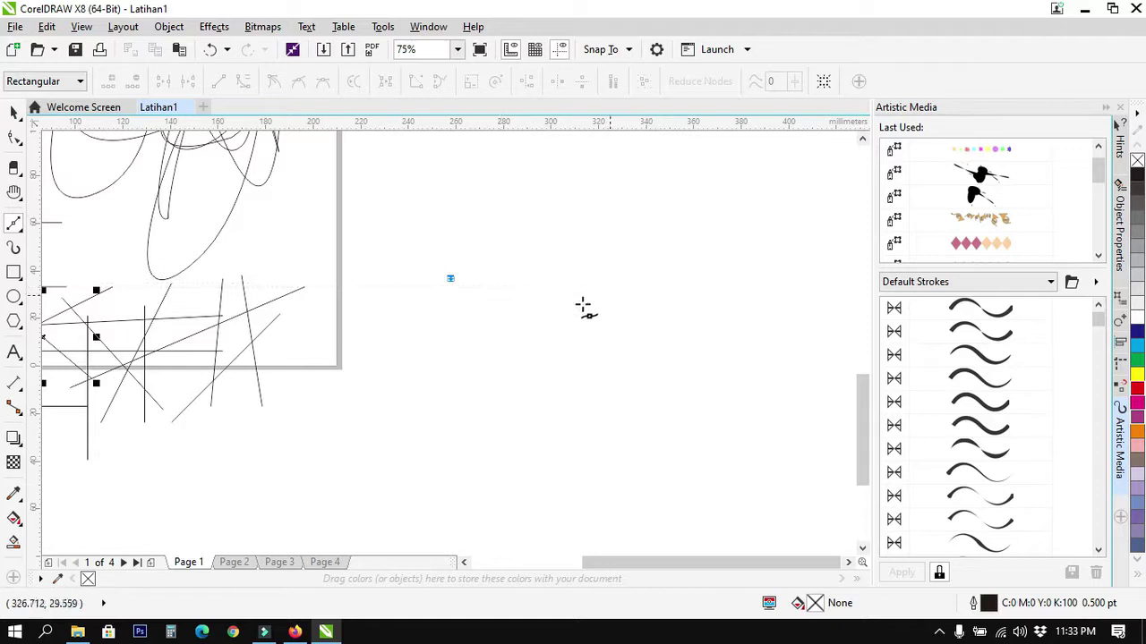
left_click(631, 280)
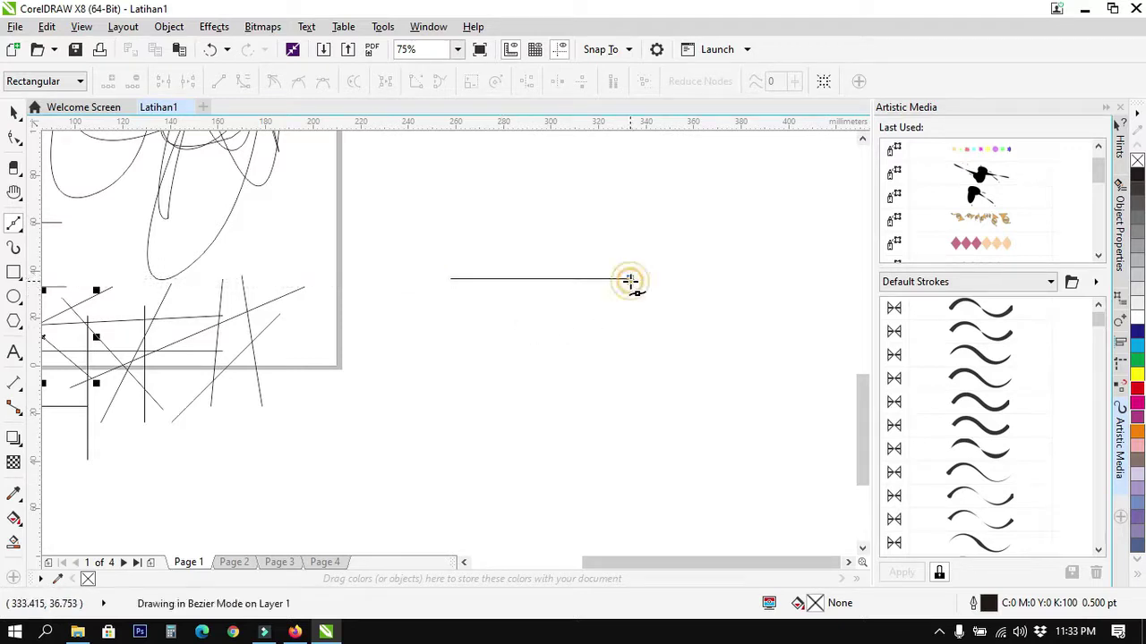
Continue the Bézier path with curved segments that wind around and lead back to its starting node
left_click_drag(630, 280, 432, 435)
left_click_drag(409, 388, 390, 336)
left_click_drag(383, 296, 405, 247)
left_click_drag(432, 230, 572, 191)
left_click_drag(565, 215, 565, 245)
left_click_drag(572, 278, 515, 373)
left_click_drag(479, 364, 407, 322)
left_click(450, 279)
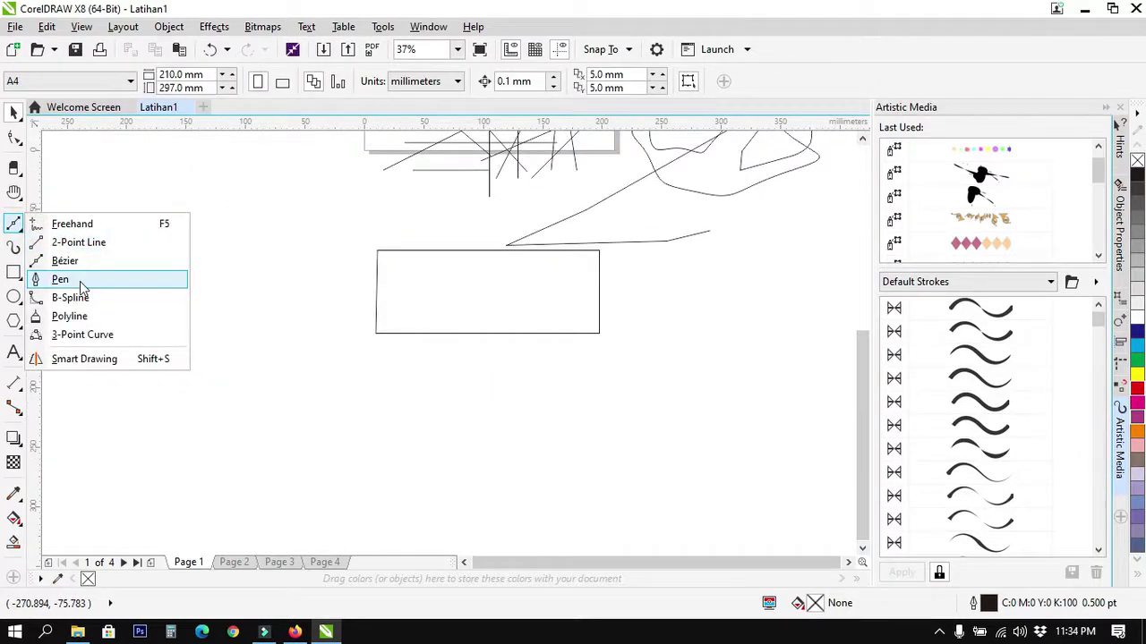
Draw a closed four-sided shape about 131 by 83 mm with the Pen tool, to the right of the existing rectangle
left_click(80, 281)
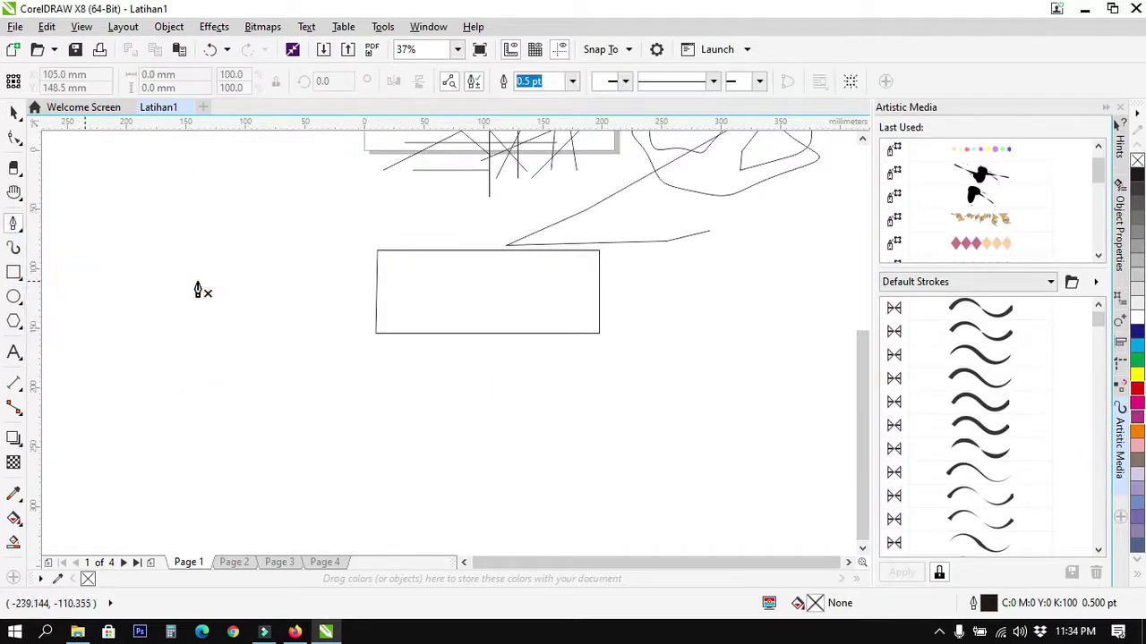
scroll(549, 305, "down", 3)
scroll(600, 277, "up", 3)
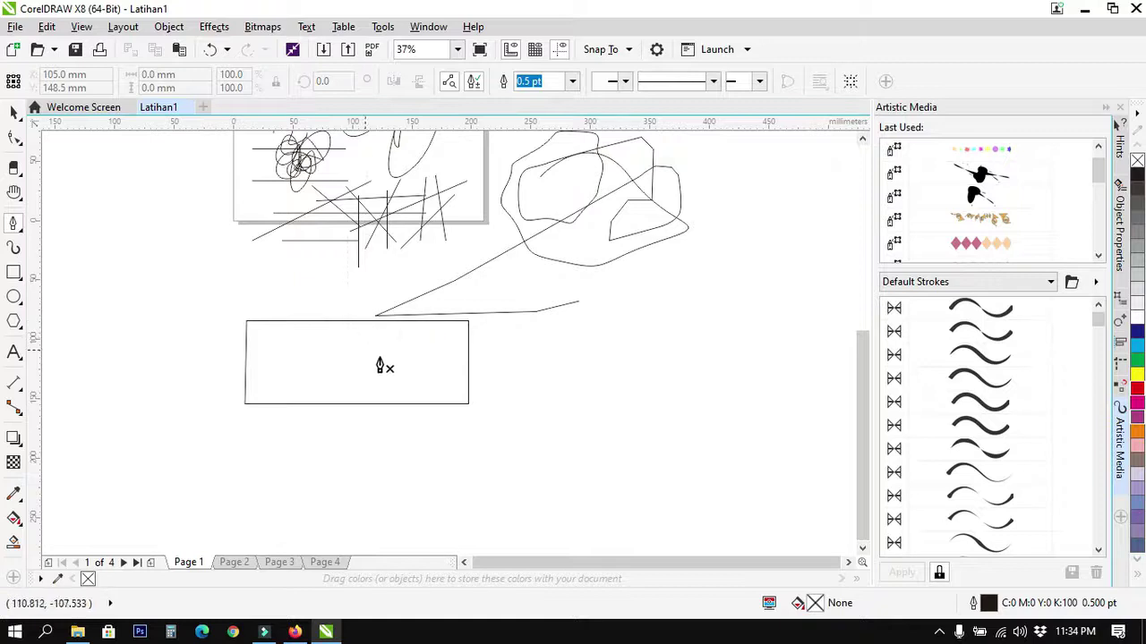
scroll(553, 404, "down", 1)
scroll(584, 395, "up", 1)
scroll(502, 433, "up", 2)
scroll(476, 429, "down", 1)
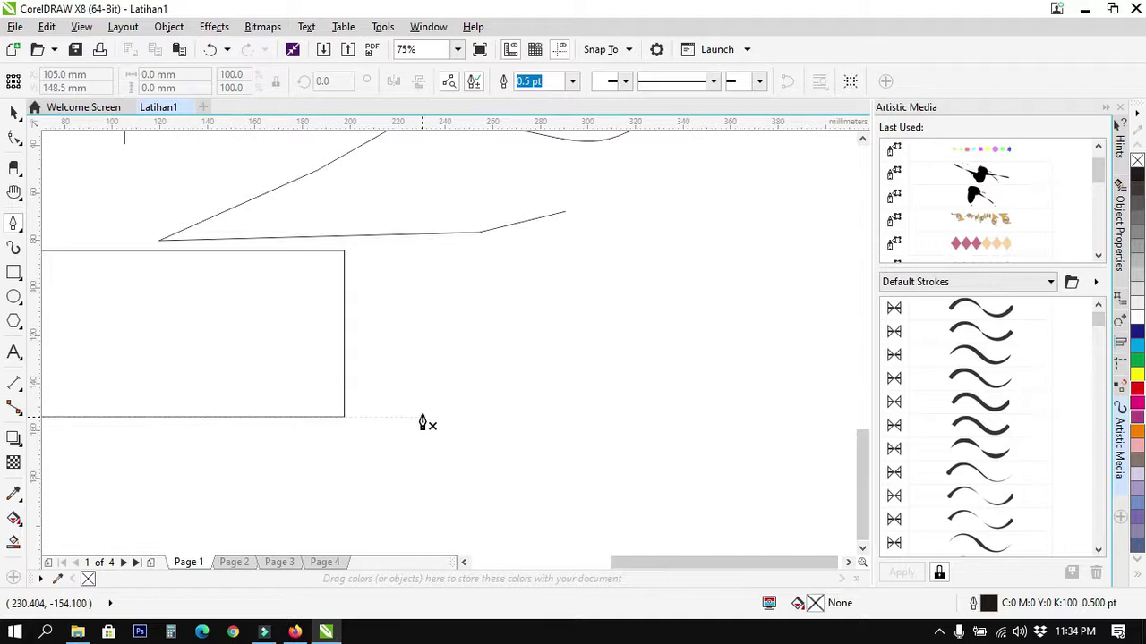
left_click(421, 417)
left_click(728, 418)
left_click(727, 219)
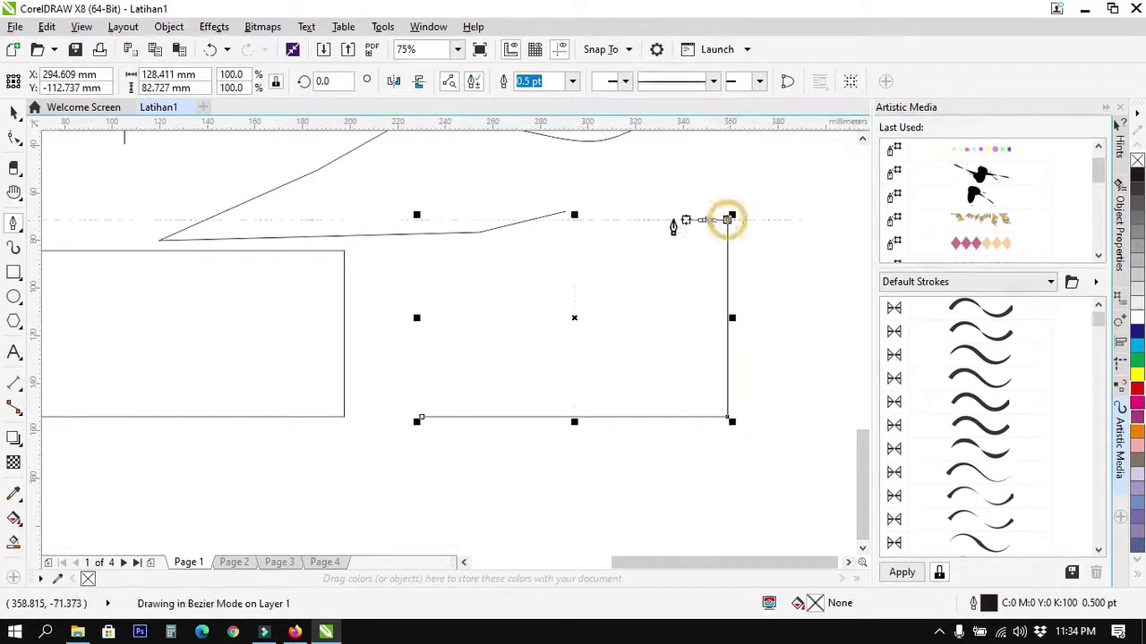
left_click(416, 219)
left_click(420, 421)
Draw a closed, curved spiral-like shape about 96 by 76 mm with the Pen tool, beside the rectangle's upper-right corner
scroll(488, 385, "down", 2)
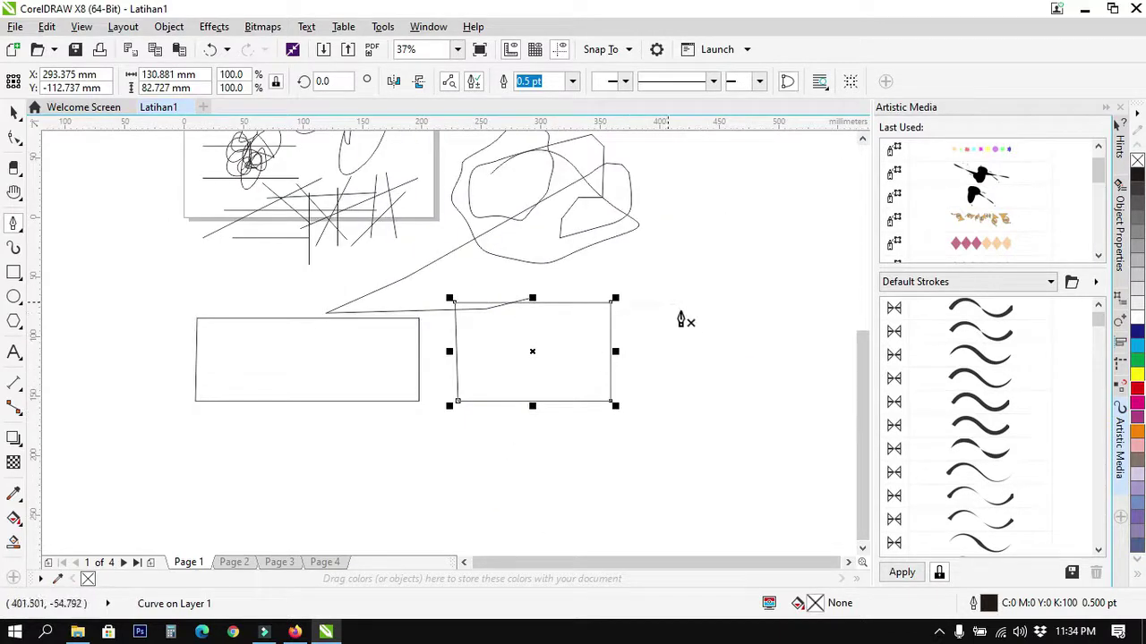
scroll(699, 307, "up", 2)
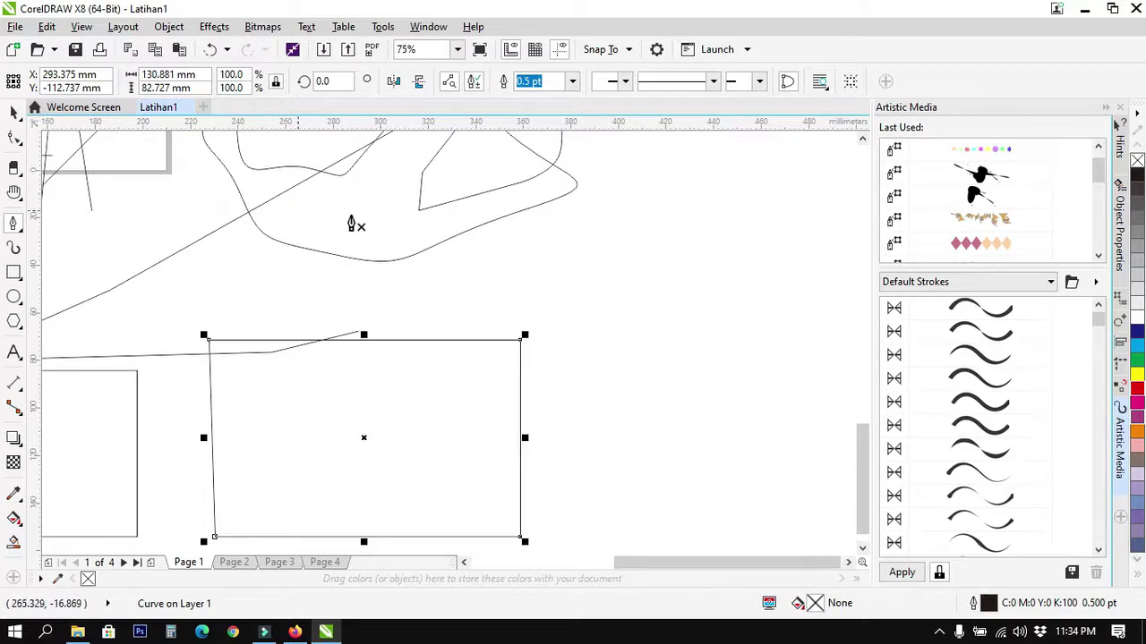
scroll(667, 389, "down", 4)
scroll(659, 394, "up", 6)
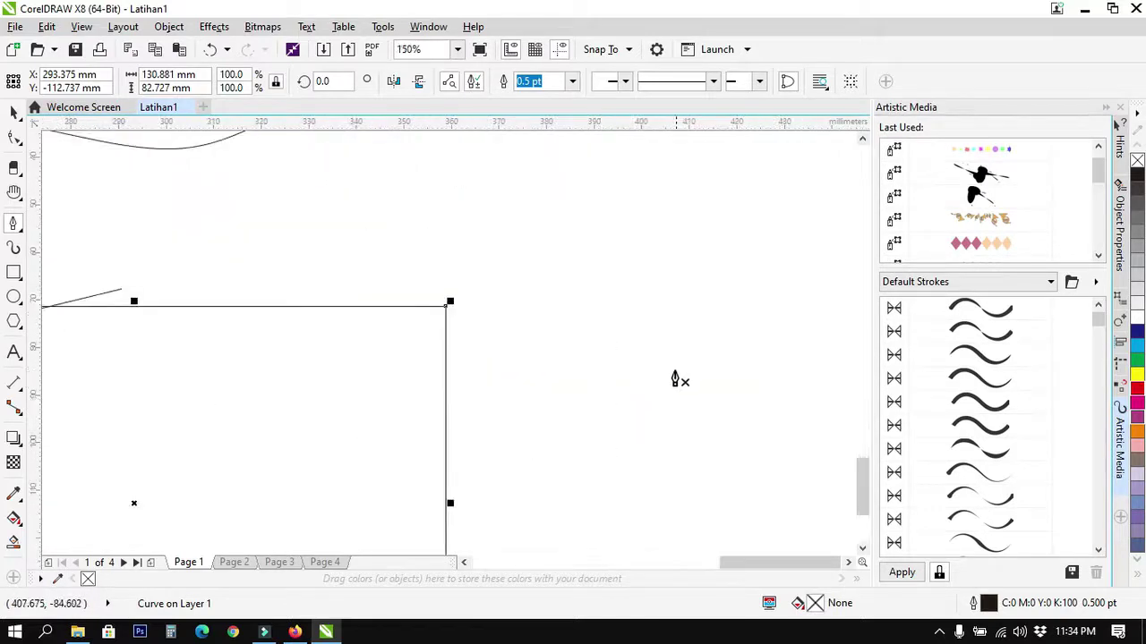
left_click(556, 393)
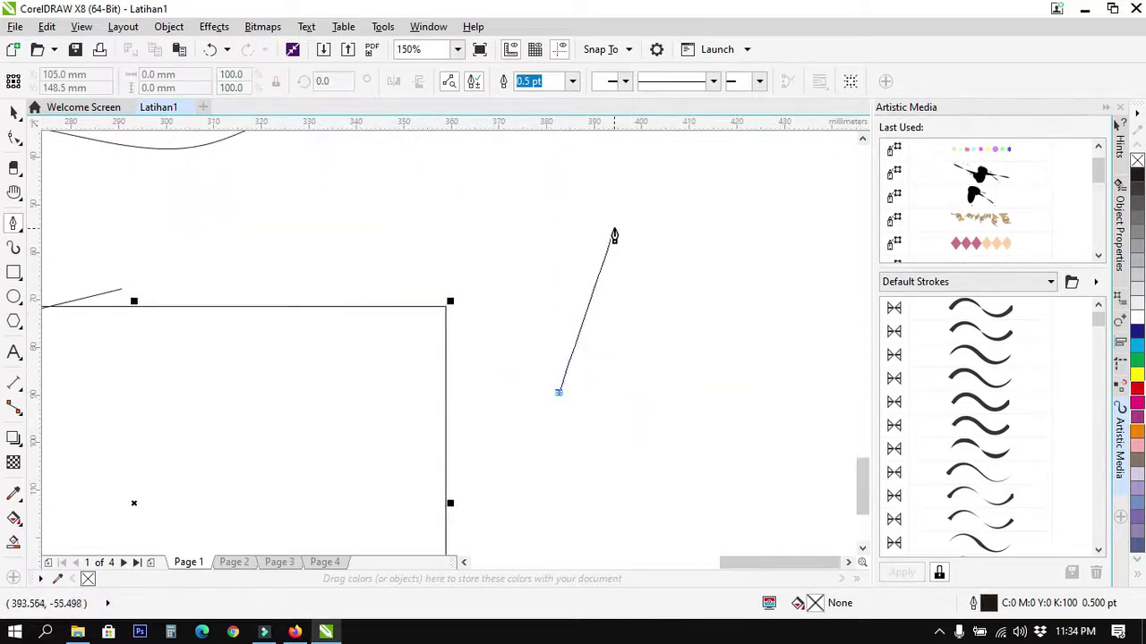
left_click(695, 172)
left_click_drag(695, 174, 757, 281)
left_click_drag(752, 334, 737, 364)
left_click_drag(701, 428, 427, 460)
left_click_drag(377, 426, 317, 315)
left_click_drag(358, 271, 382, 246)
left_click_drag(446, 221, 474, 207)
left_click_drag(524, 202, 542, 205)
left_click(571, 214)
left_click_drag(526, 312, 503, 327)
left_click_drag(470, 371, 464, 402)
left_click_drag(473, 447, 482, 459)
left_click_drag(510, 459, 546, 460)
left_click_drag(596, 428, 614, 402)
left_click_drag(631, 329, 630, 309)
left_click_drag(601, 320, 528, 376)
left_click(559, 394)
scroll(606, 436, "down", 1)
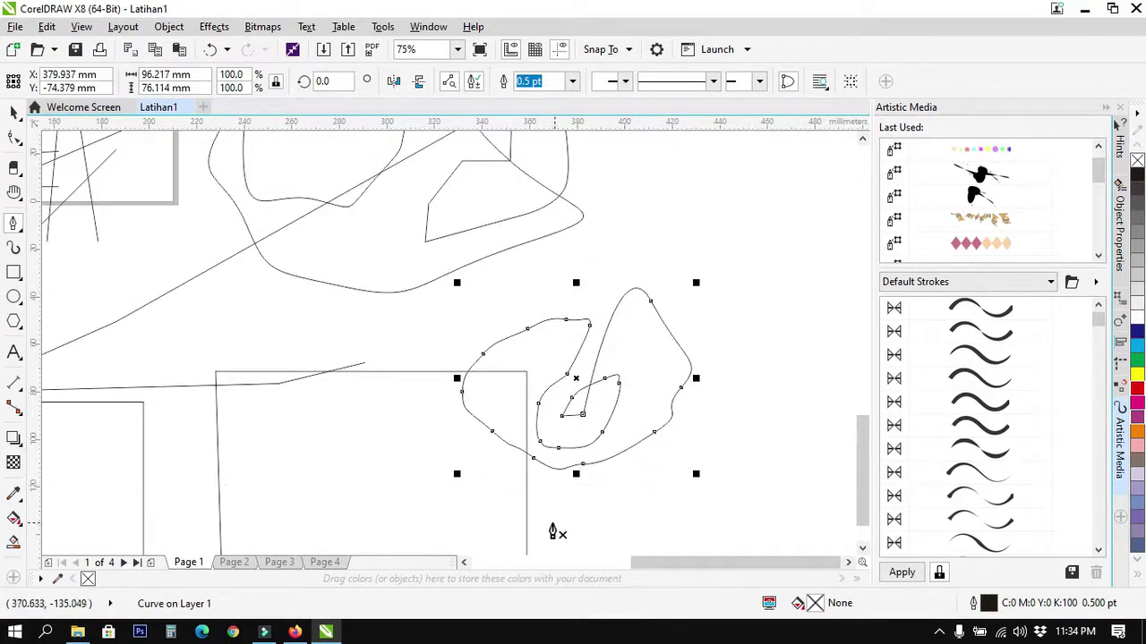
Draw a closed B-Spline oval about 56 by 73 mm from four control points in the empty area right of the page
left_click(19, 229)
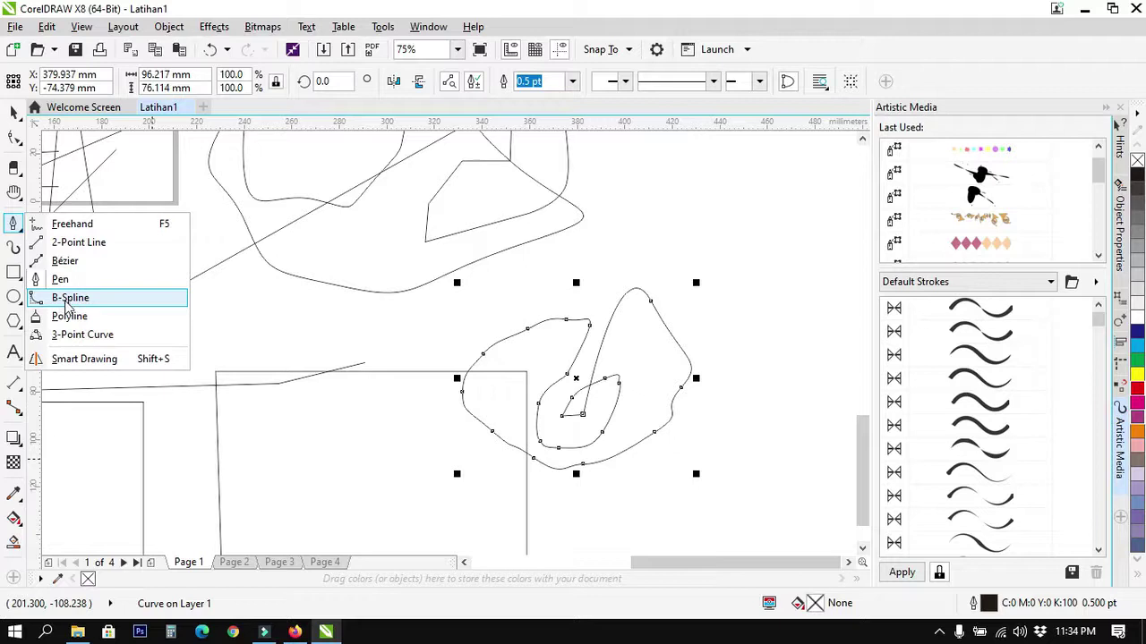
left_click(68, 298)
scroll(414, 395, "down", 2)
scroll(435, 235, "up", 1)
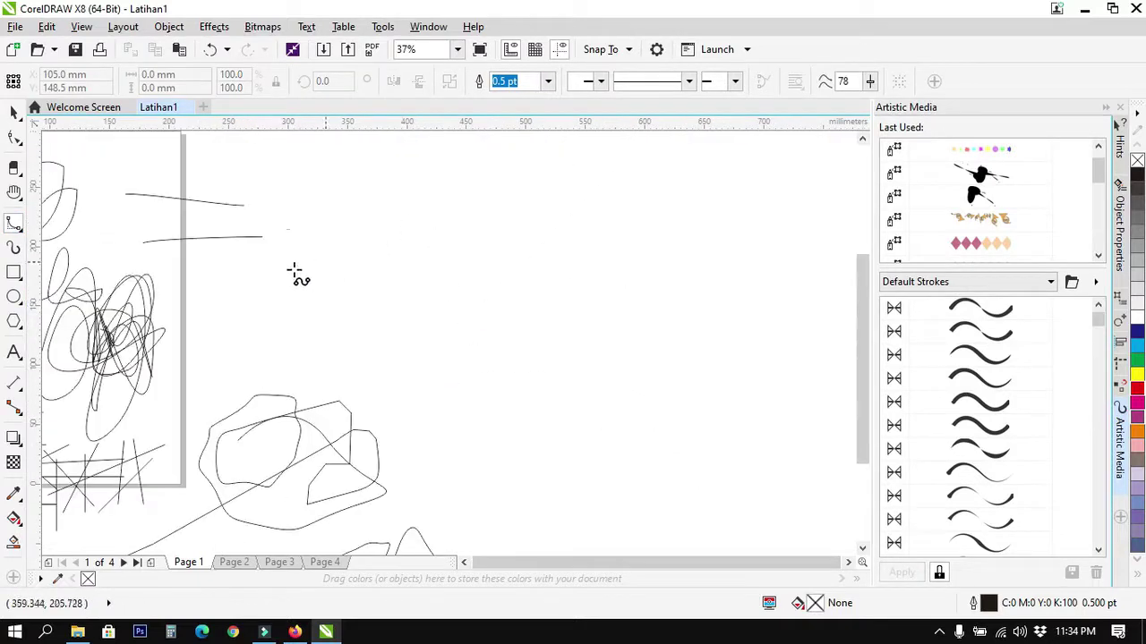
scroll(295, 239, "up", 1)
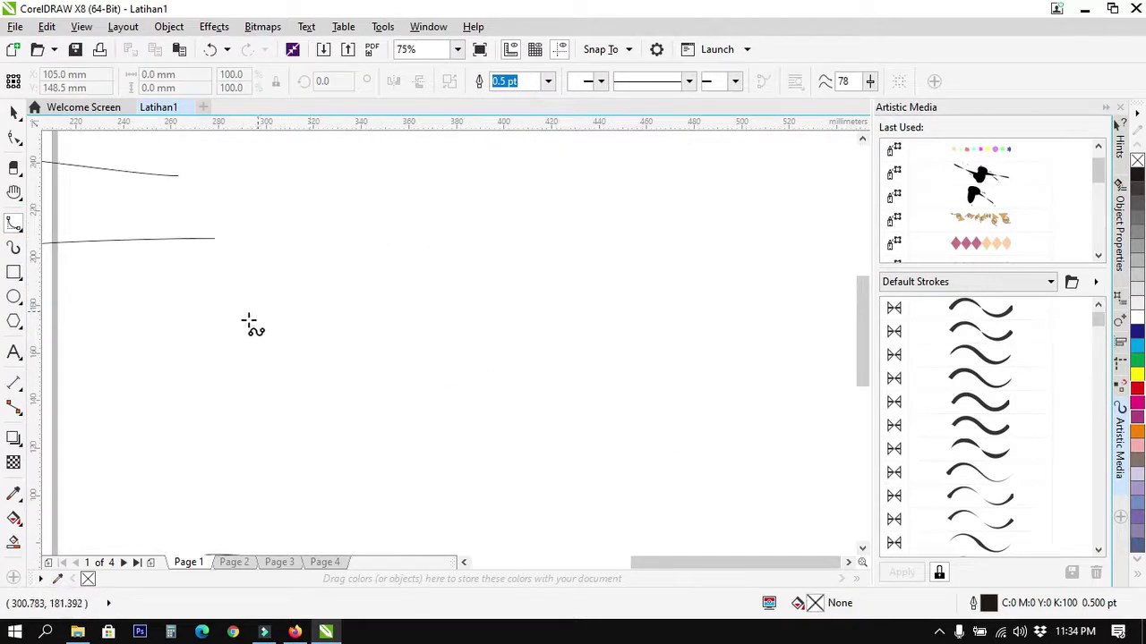
left_click(241, 254)
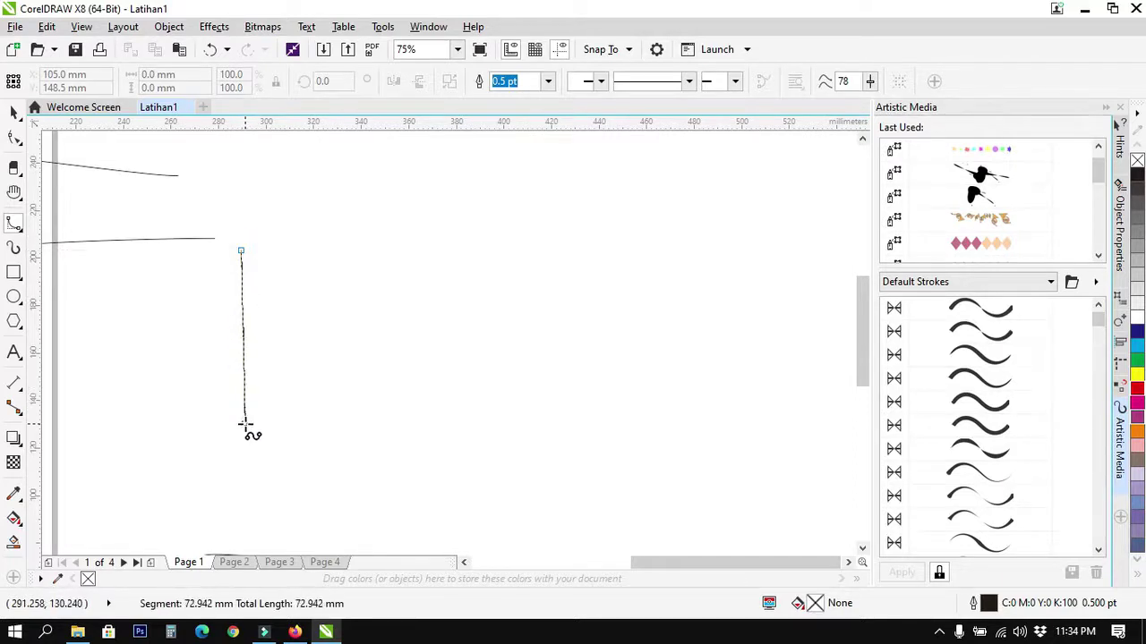
left_click(240, 429)
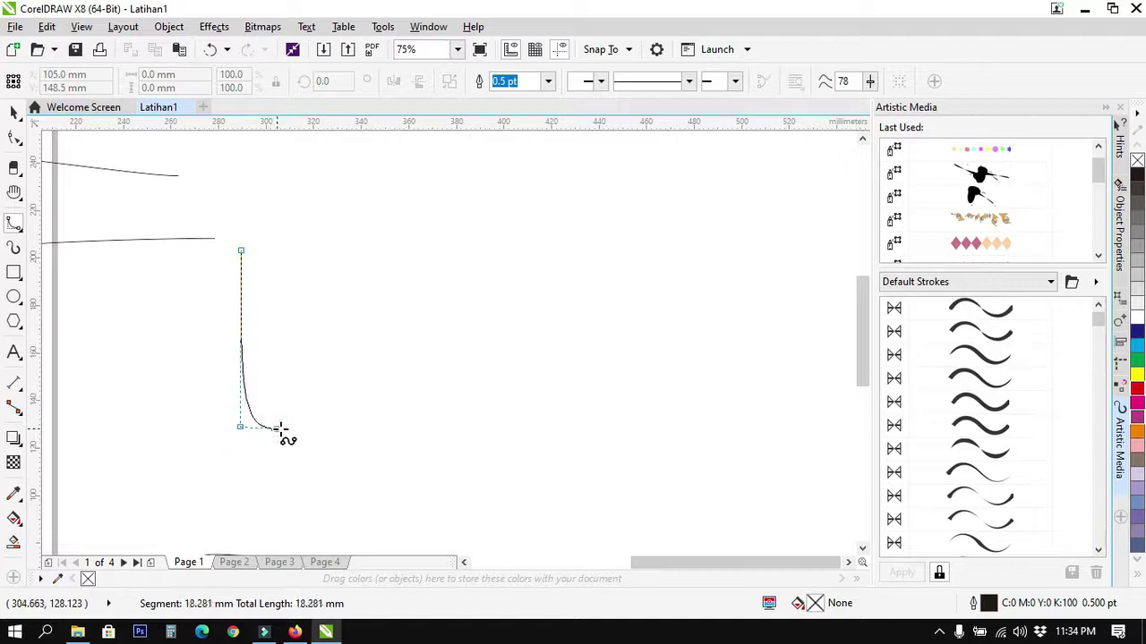
left_click(386, 428)
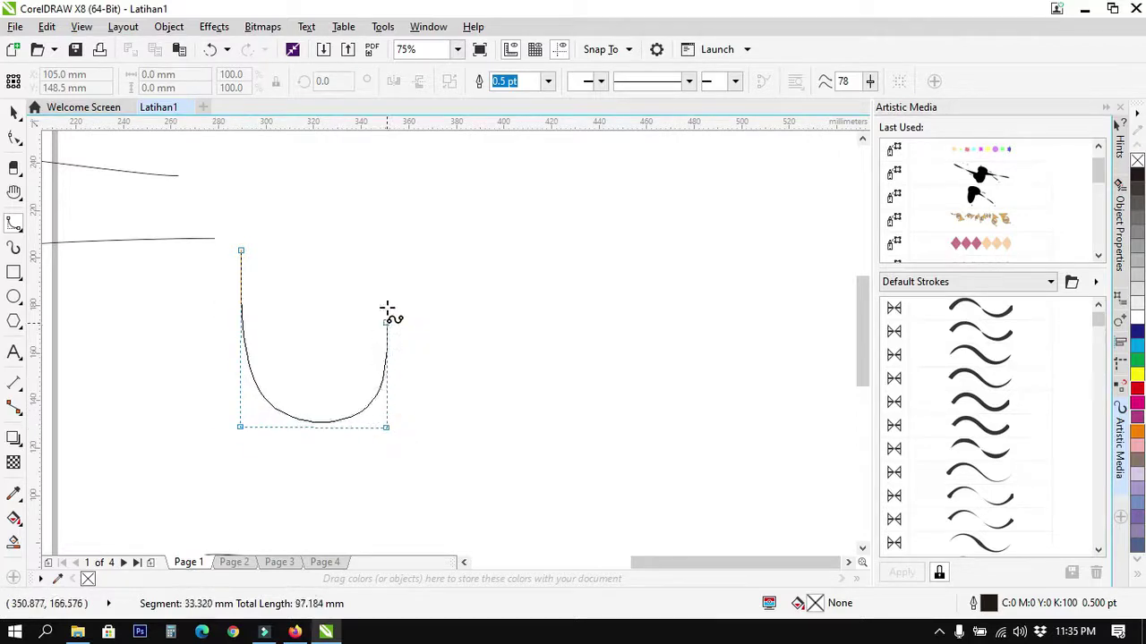
left_click(384, 231)
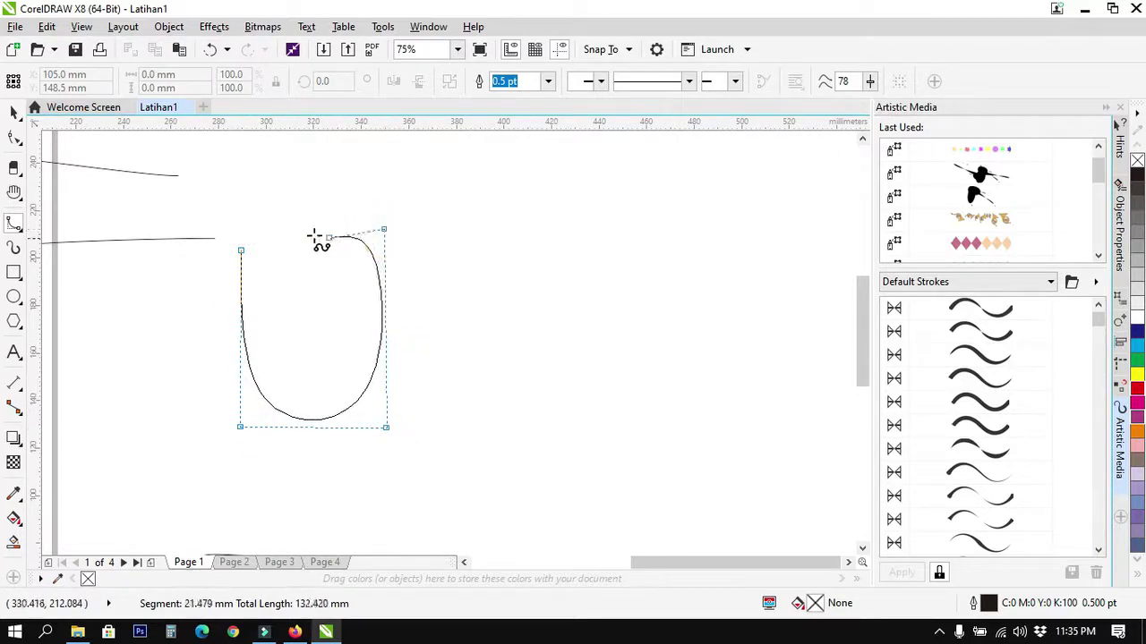
left_click(241, 250)
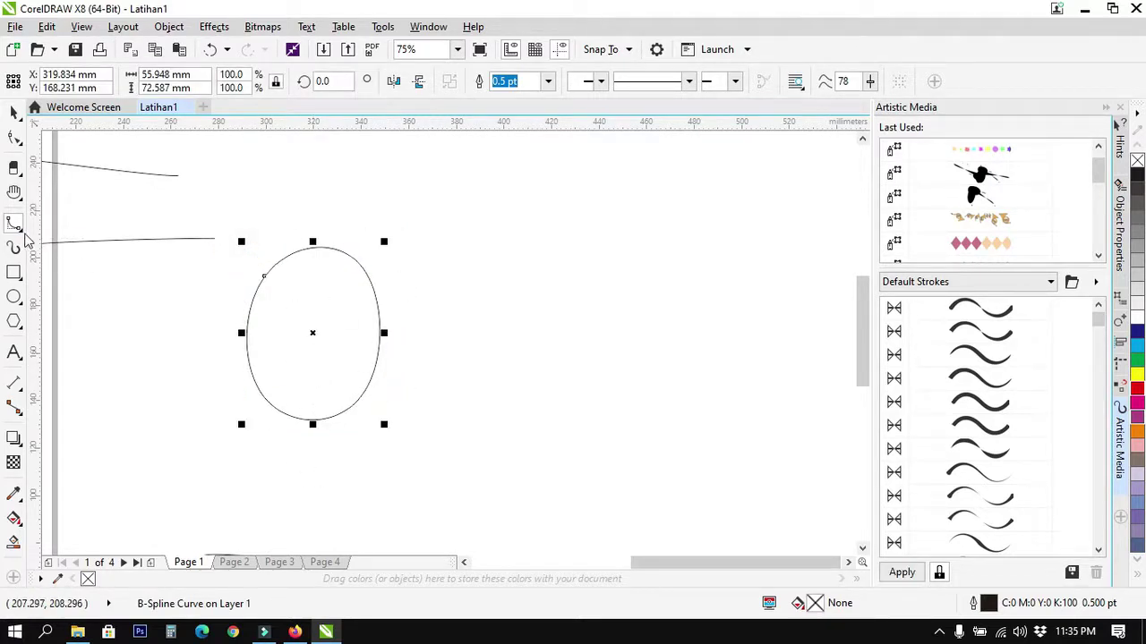
Draw a Polyline path of mixed straight and freehand segments around the B-Spline oval's lower right, leading back to its starting point
left_click(20, 230)
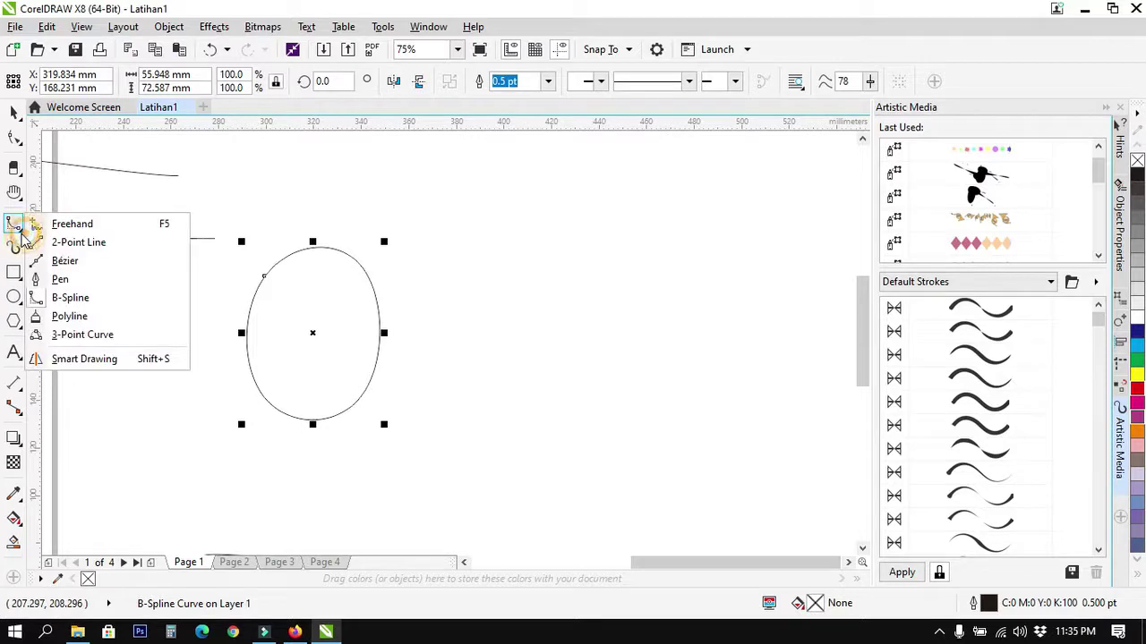
left_click(68, 322)
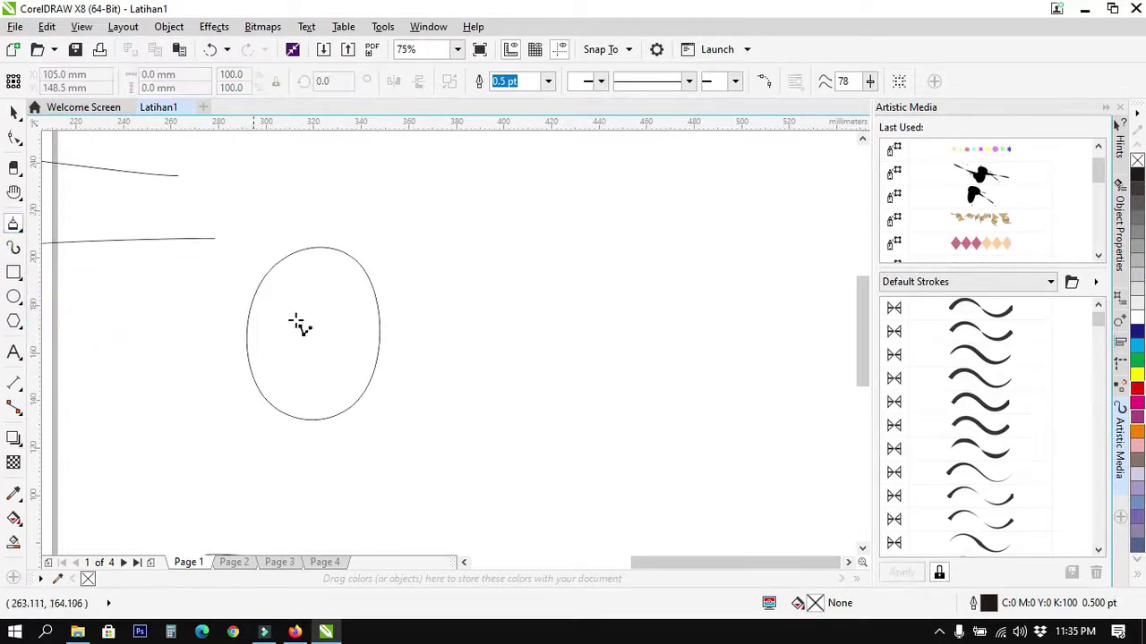
left_click(436, 239)
left_click_drag(410, 349, 454, 370)
left_click(473, 420)
left_click(304, 429)
left_click_drag(198, 449, 248, 473)
left_click(285, 497)
left_click_drag(349, 496, 391, 465)
left_click(463, 456)
left_click_drag(509, 415, 483, 349)
left_click(477, 326)
left_click(477, 254)
left_click(436, 239)
Extend the Polyline path across and above the oval with straight and freehand segments, finishing it at about 182 by 129 mm
left_click(416, 226)
left_click(361, 225)
left_click_drag(277, 291, 266, 339)
left_click(163, 368)
mouse_move(163, 398)
left_mouse_down()
mouse_move(199, 401)
mouse_move(261, 439)
mouse_move(355, 362)
mouse_move(336, 418)
mouse_move(407, 388)
mouse_move(422, 422)
mouse_move(428, 401)
mouse_move(412, 391)
mouse_move(466, 388)
mouse_move(450, 346)
left_mouse_up()
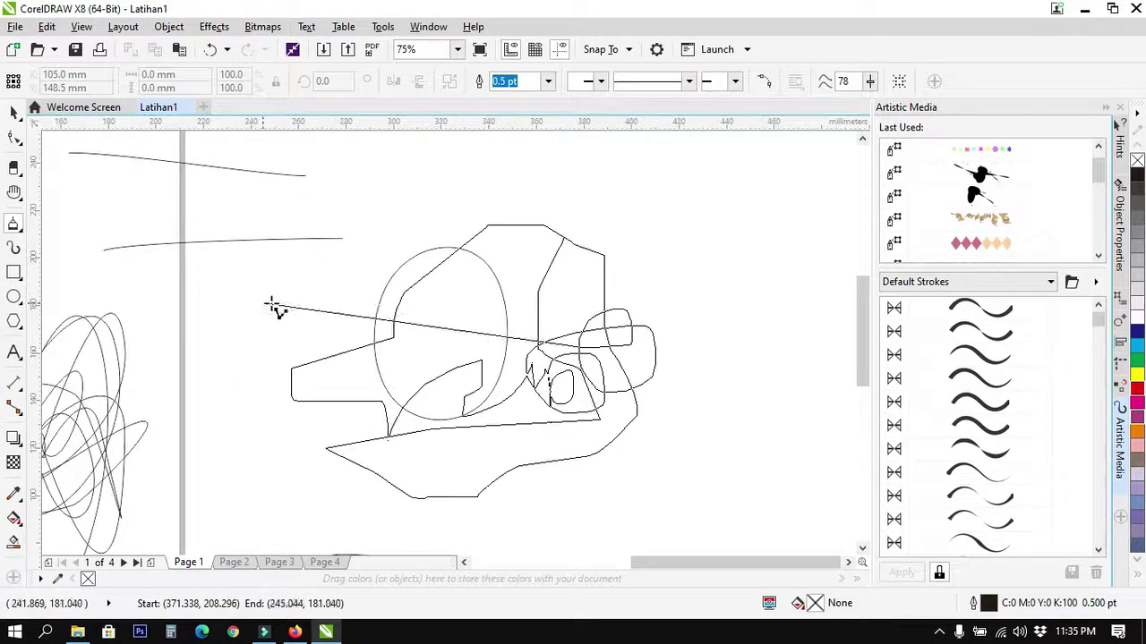
left_click(478, 313)
left_click(641, 288)
left_click(647, 207)
left_click(504, 207)
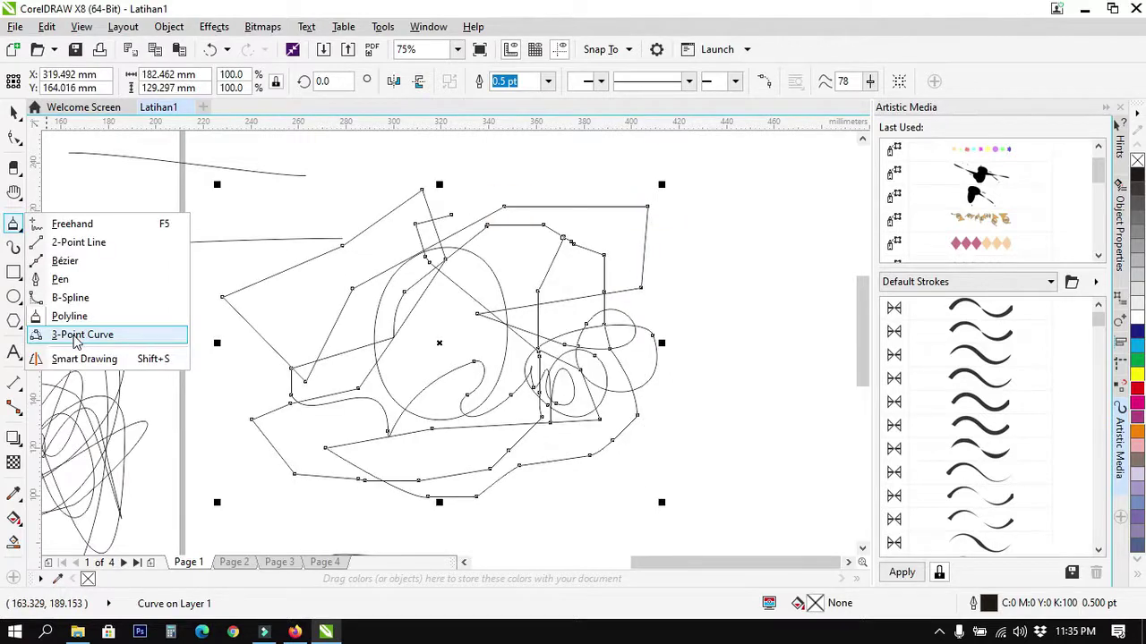
Draw a downward-bulging 3-Point Curve about 168 by 54 mm, with horizontally aligned endpoints, above the page's upper-left corner
left_click(76, 335)
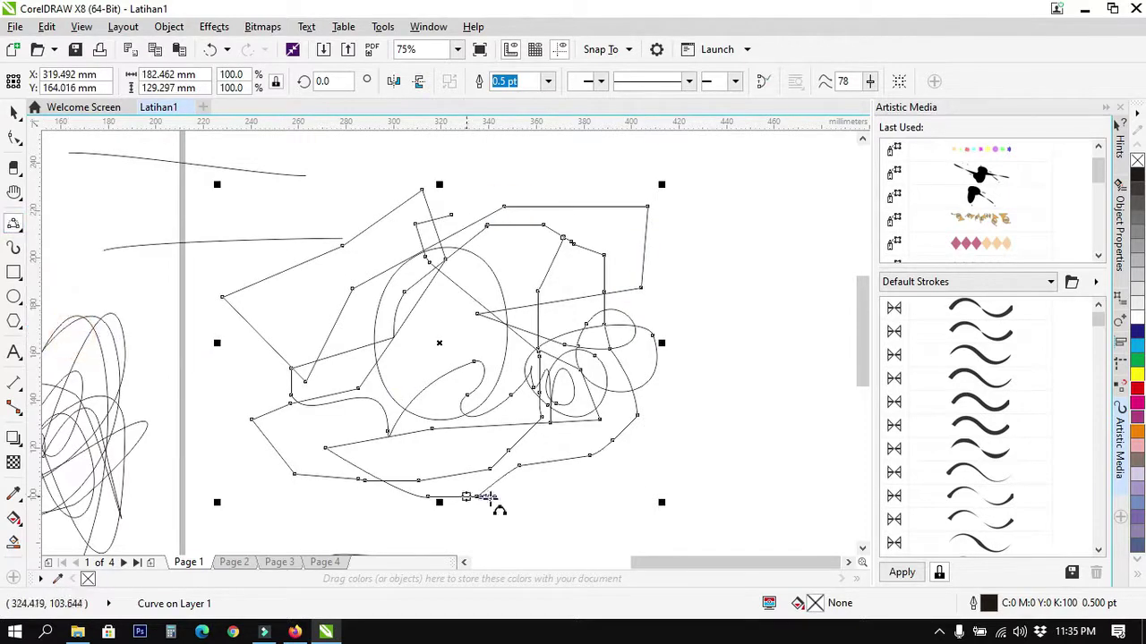
scroll(594, 498, "down", 4)
scroll(410, 209, "up", 2)
scroll(344, 231, "up", 1)
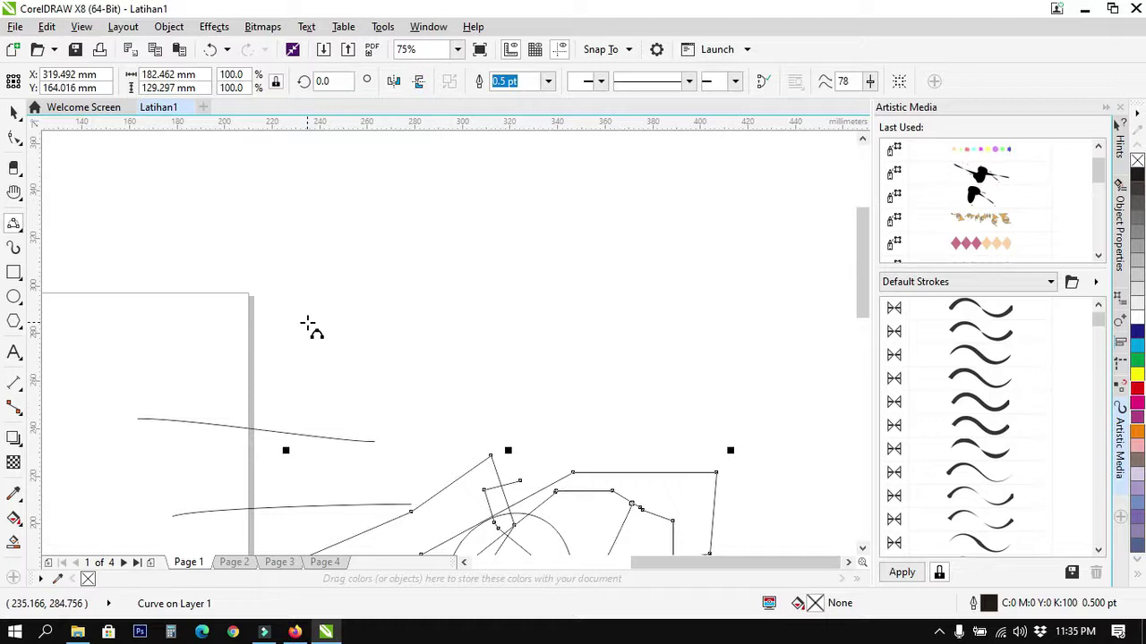
scroll(289, 324, "down", 1)
left_click(139, 226)
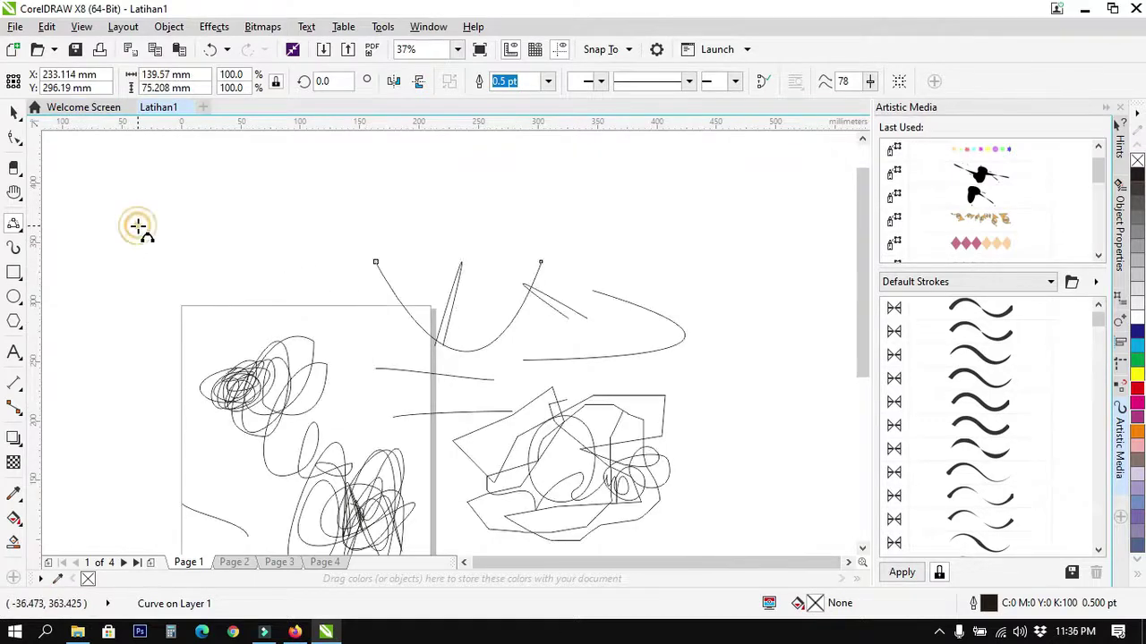
left_click_drag(336, 226, 338, 225)
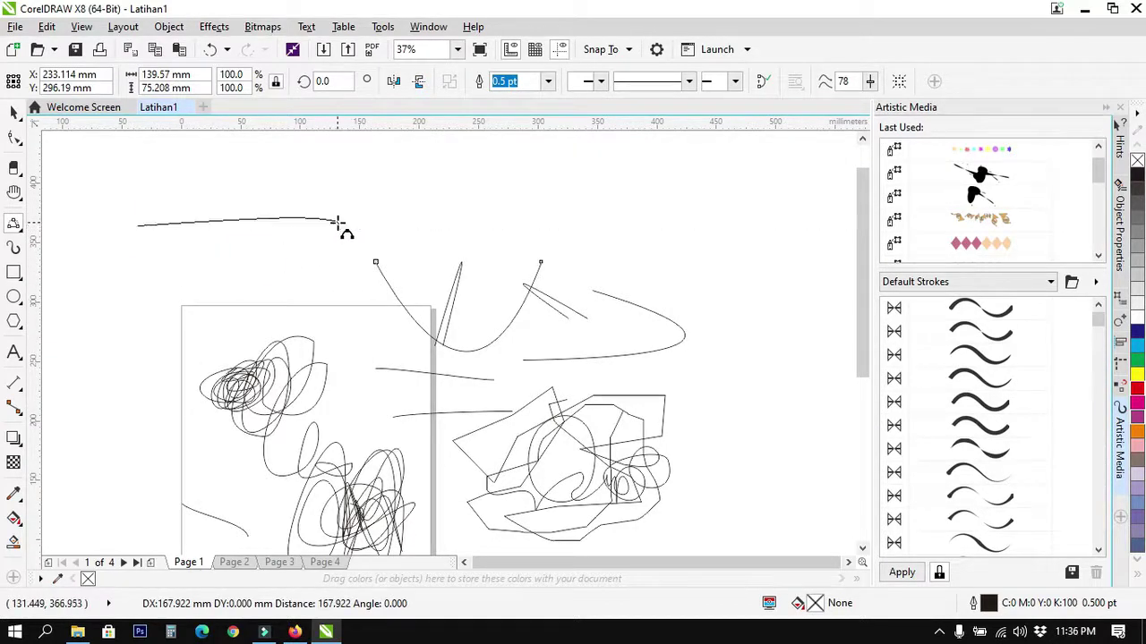
left_click(236, 292)
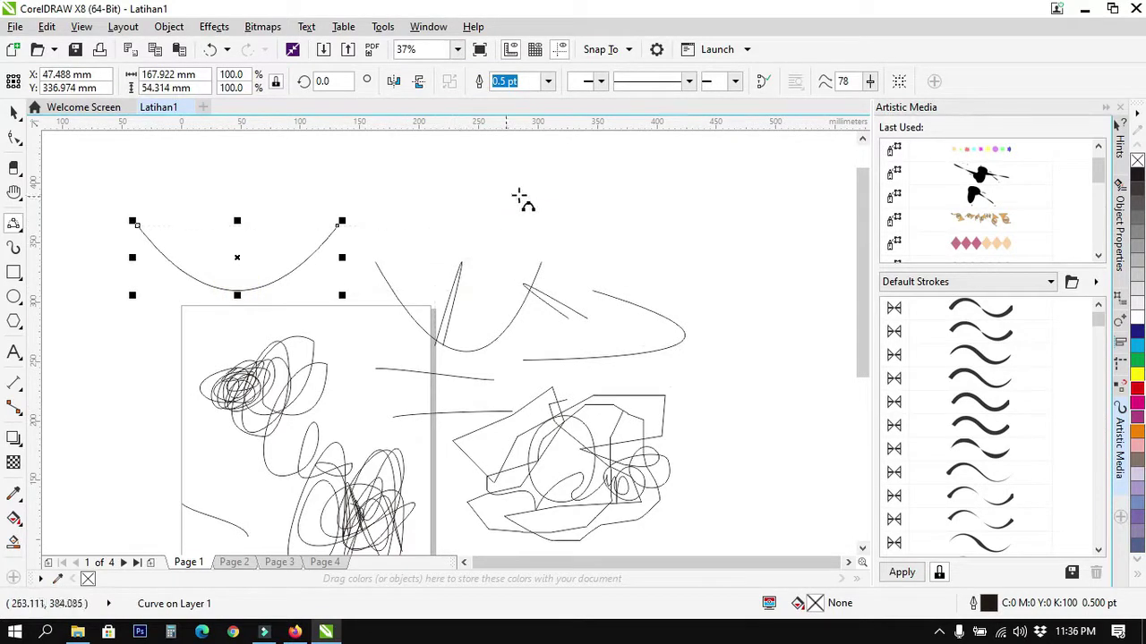
Draw a leftward-bulging 3-Point Curve about 33 by 97 mm, with vertically aligned endpoints, above the shapes right of the page
left_click_drag(596, 147, 595, 261)
left_click(558, 215)
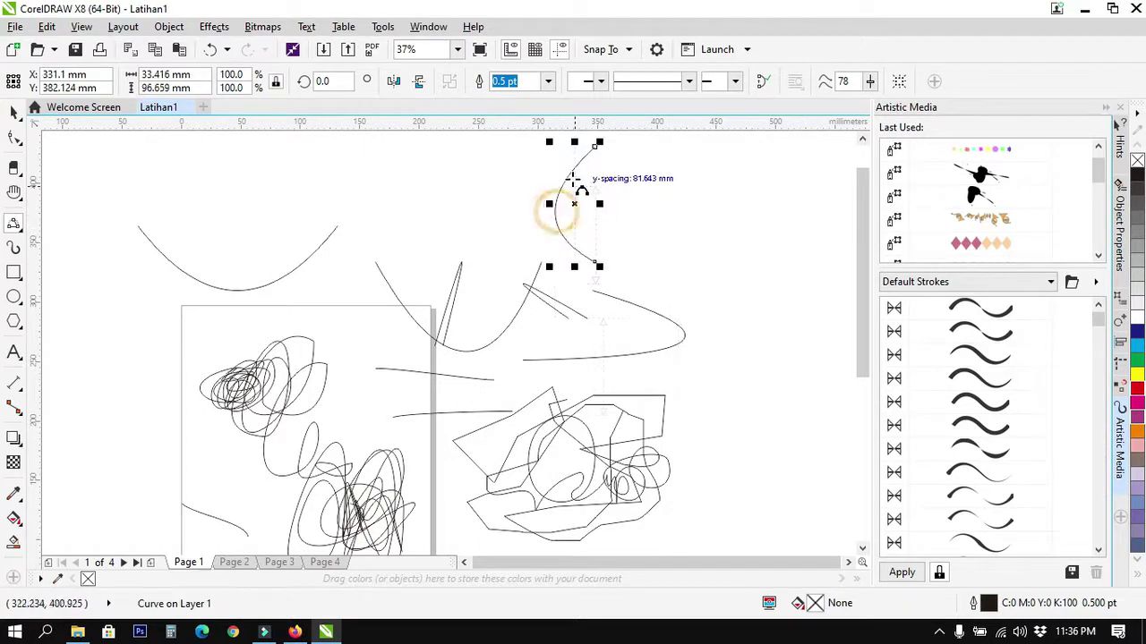
scroll(573, 204, "up", 2)
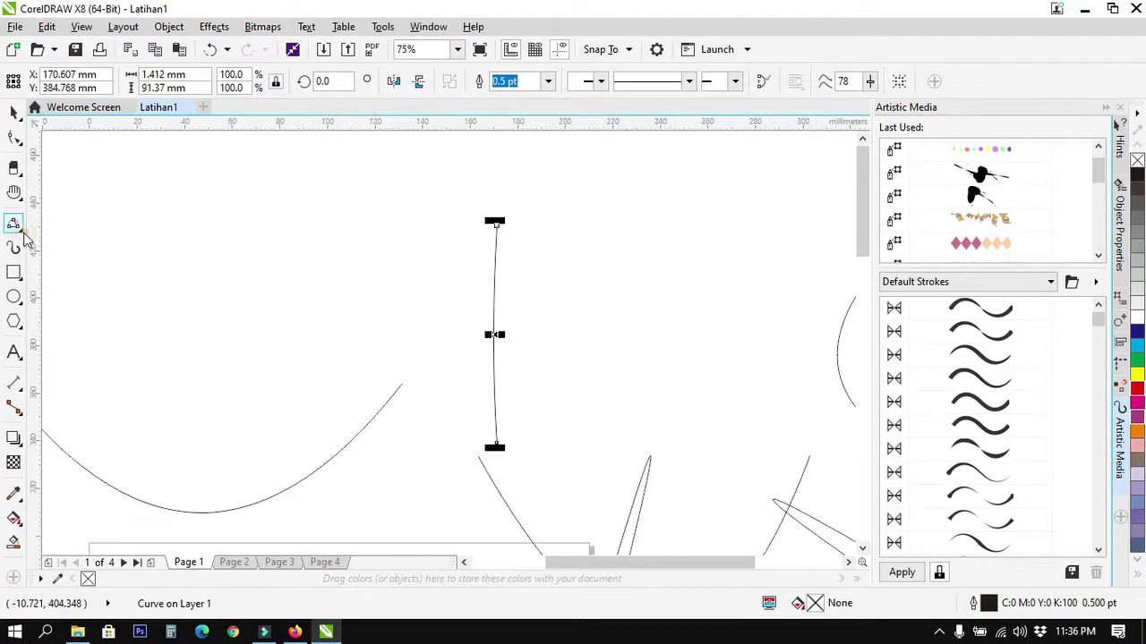
Sketch a rough square with the Smart Drawing tool in the empty area left of the page's lower edge
left_click(20, 231)
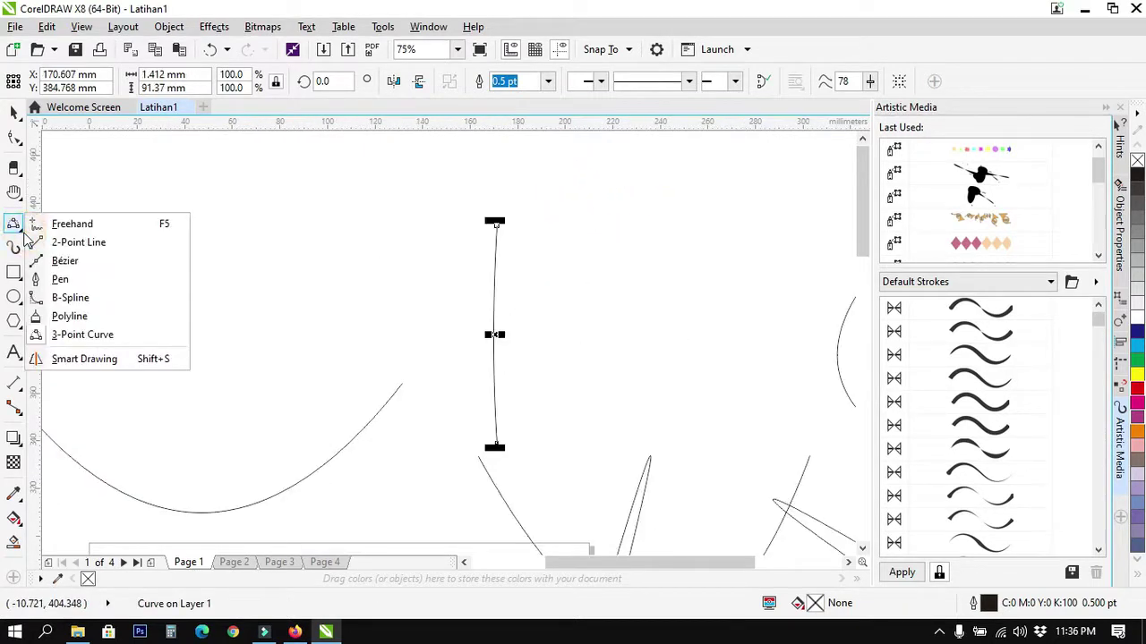
left_click(101, 368)
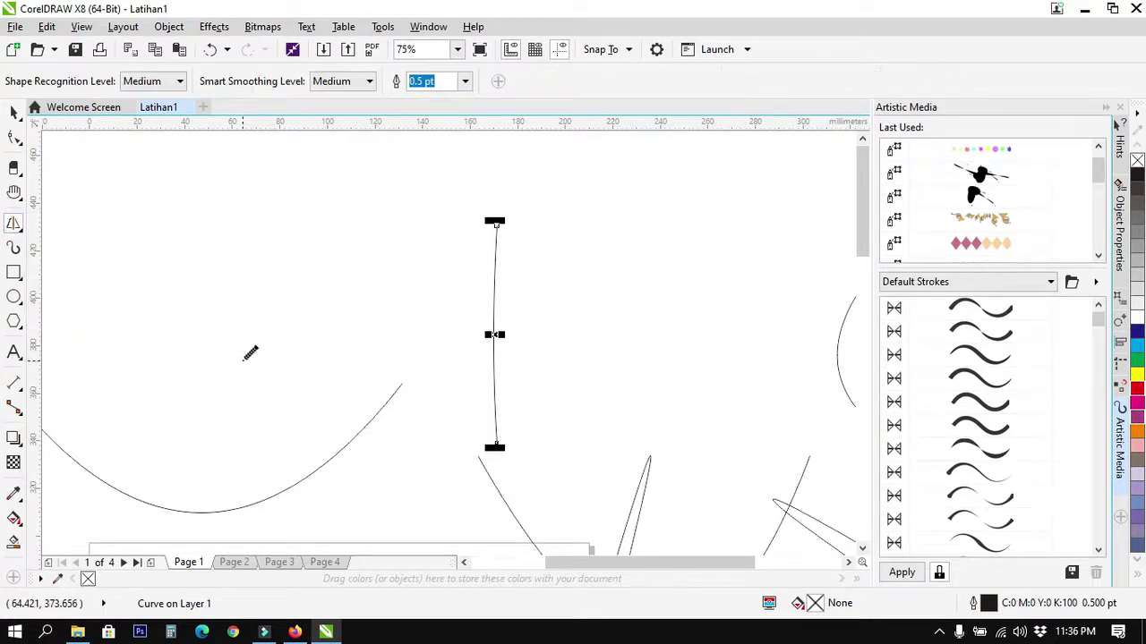
scroll(251, 438, "down", 5)
scroll(294, 464, "up", 4)
scroll(417, 313, "up", 5)
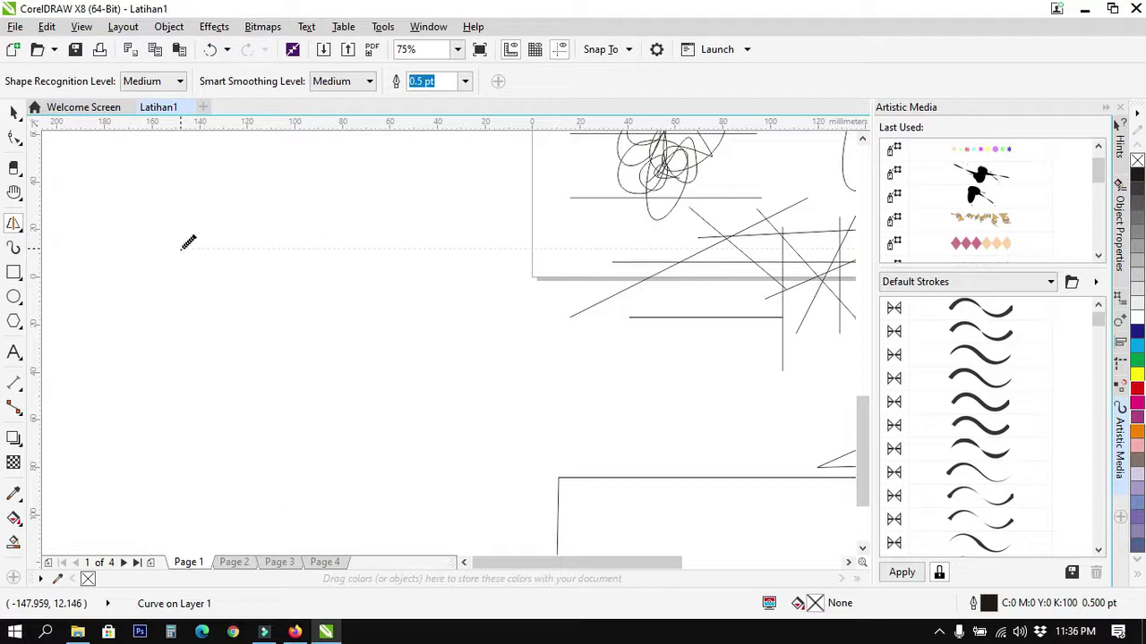
mouse_move(180, 249)
left_mouse_down()
mouse_move(319, 249)
mouse_move(326, 405)
mouse_move(192, 414)
mouse_move(138, 337)
mouse_move(161, 248)
mouse_move(187, 246)
left_mouse_up()
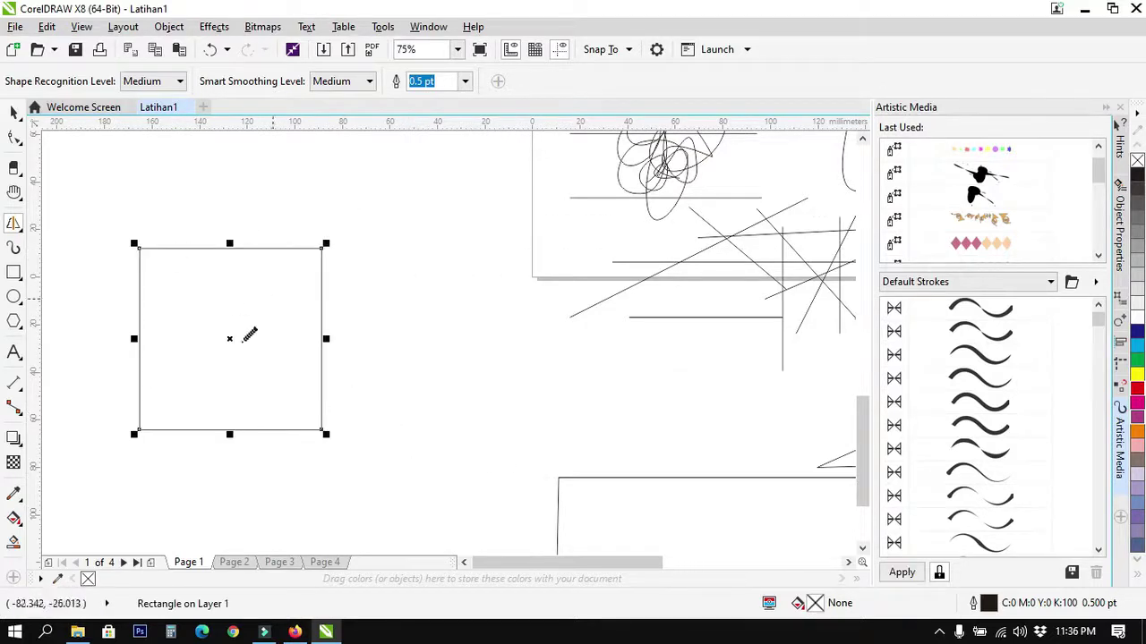
Sketch a rough circle with Smart Drawing between the square and the page's lower-left corner
mouse_move(450, 301)
left_mouse_down()
mouse_move(413, 306)
mouse_move(367, 430)
mouse_move(554, 393)
mouse_move(457, 286)
left_mouse_up()
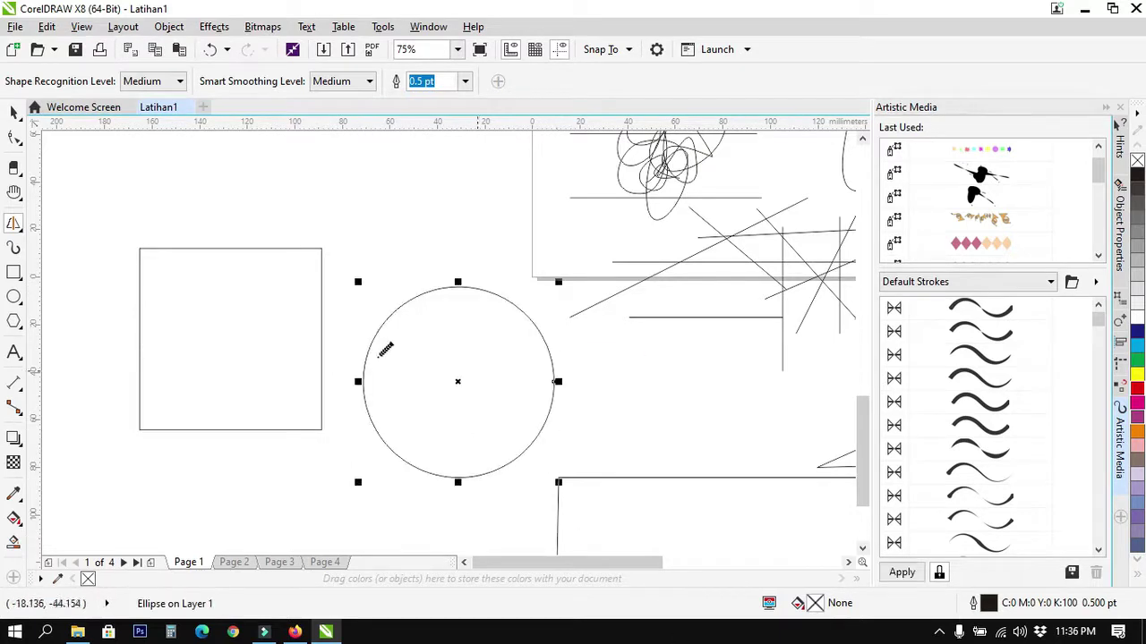
scroll(407, 333, "down", 2)
scroll(396, 269, "up", 2)
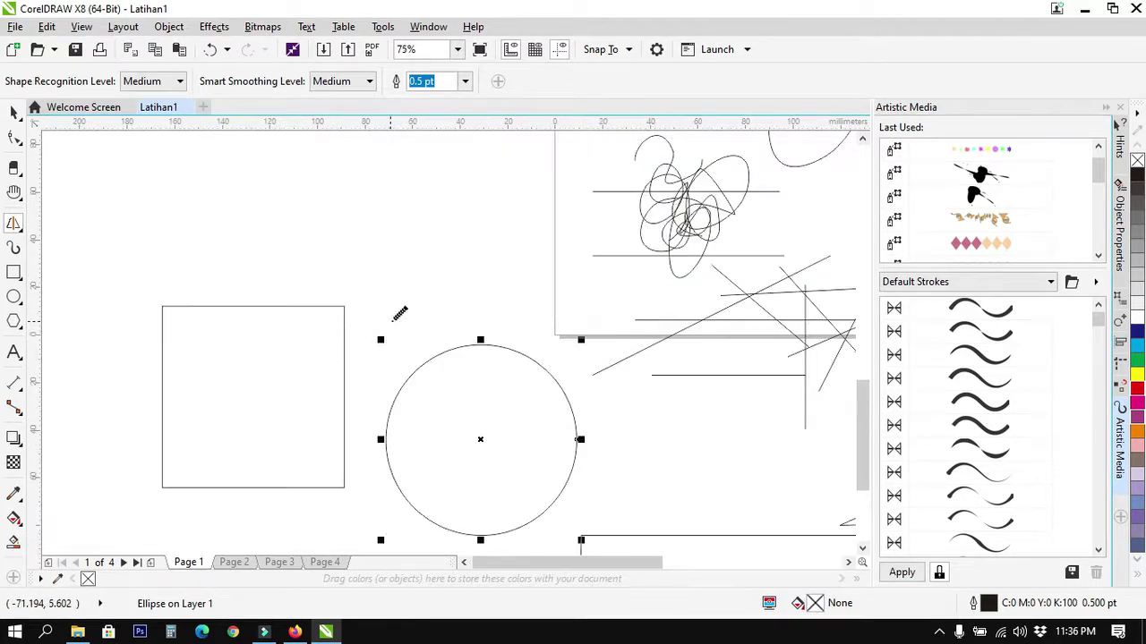
left_click(23, 230)
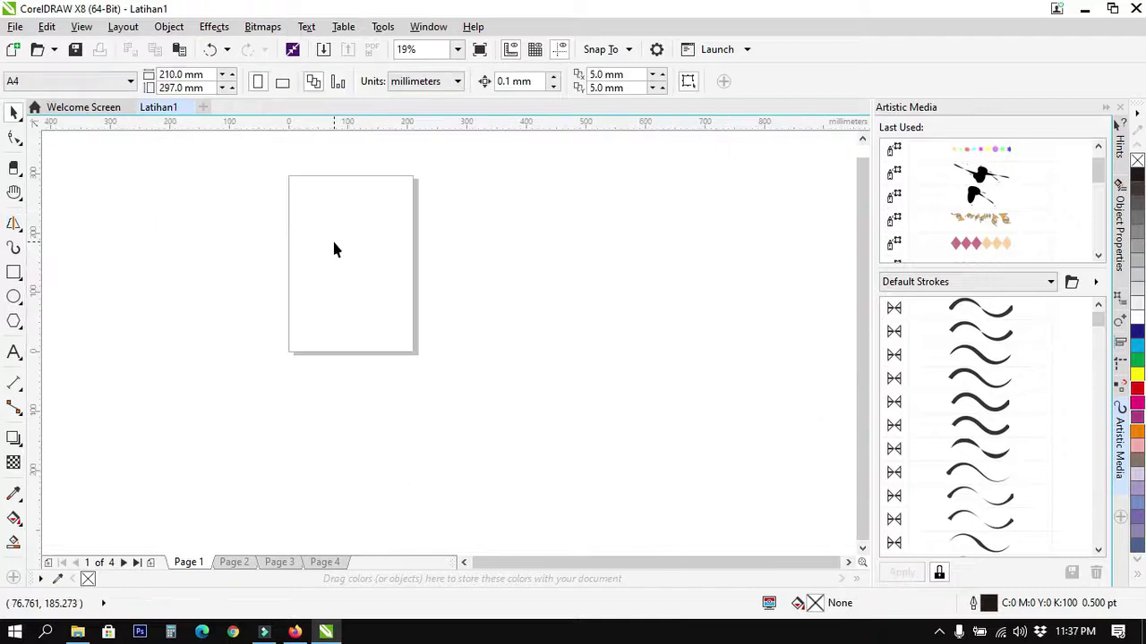
Activate the Artistic Media tool in Preset mode and examine its list of preset strokes
scroll(334, 230, "up", 2)
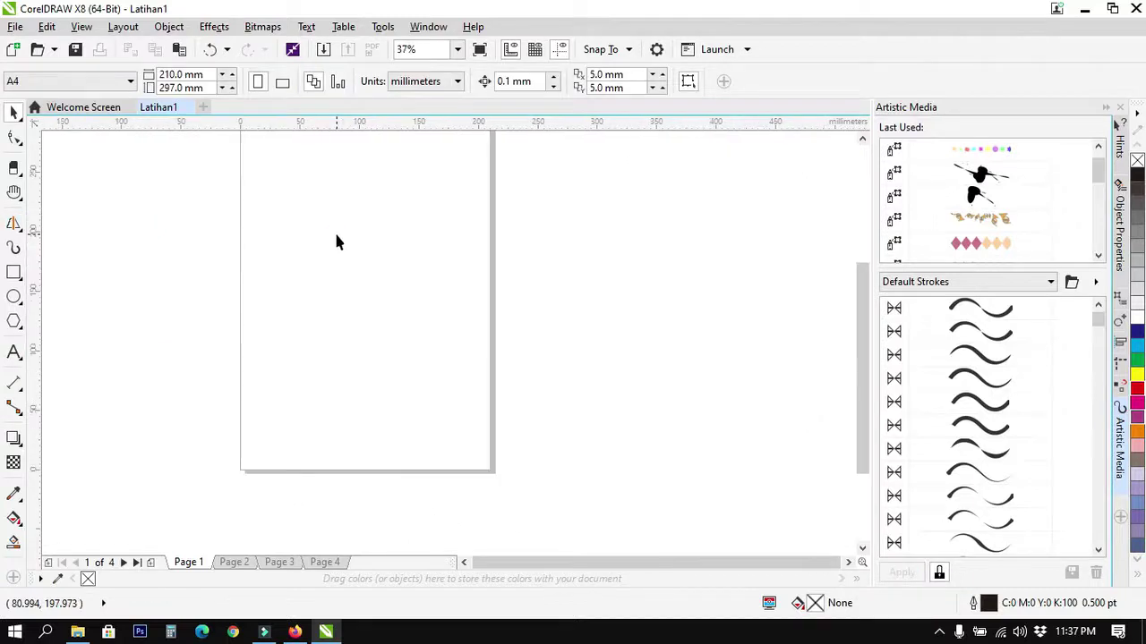
left_click(16, 251)
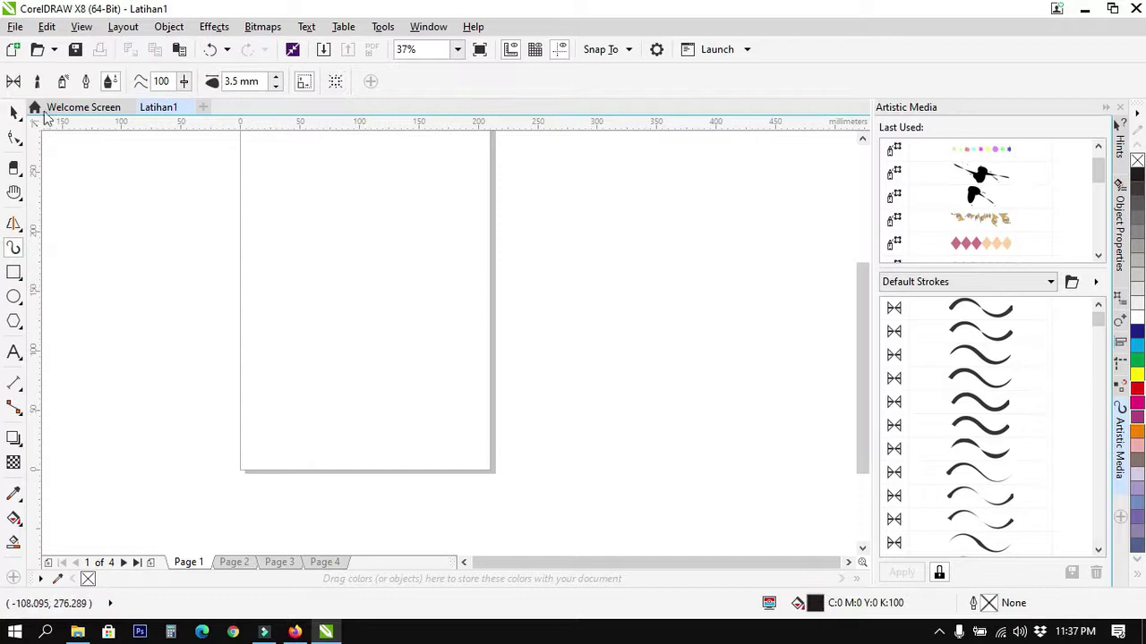
left_click(21, 81)
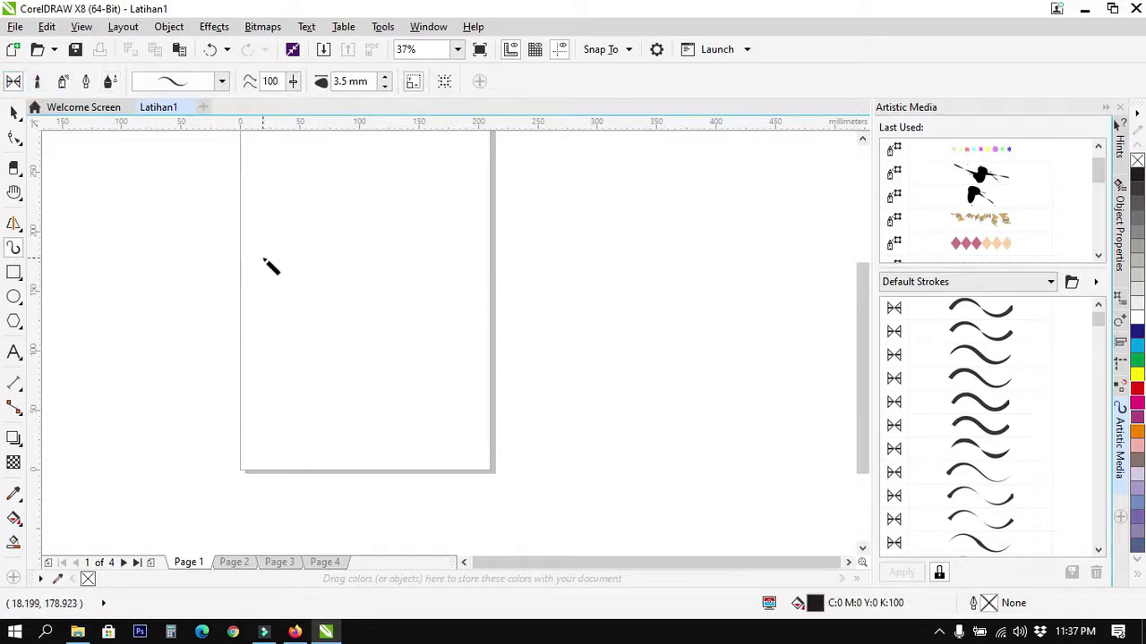
left_click(222, 81)
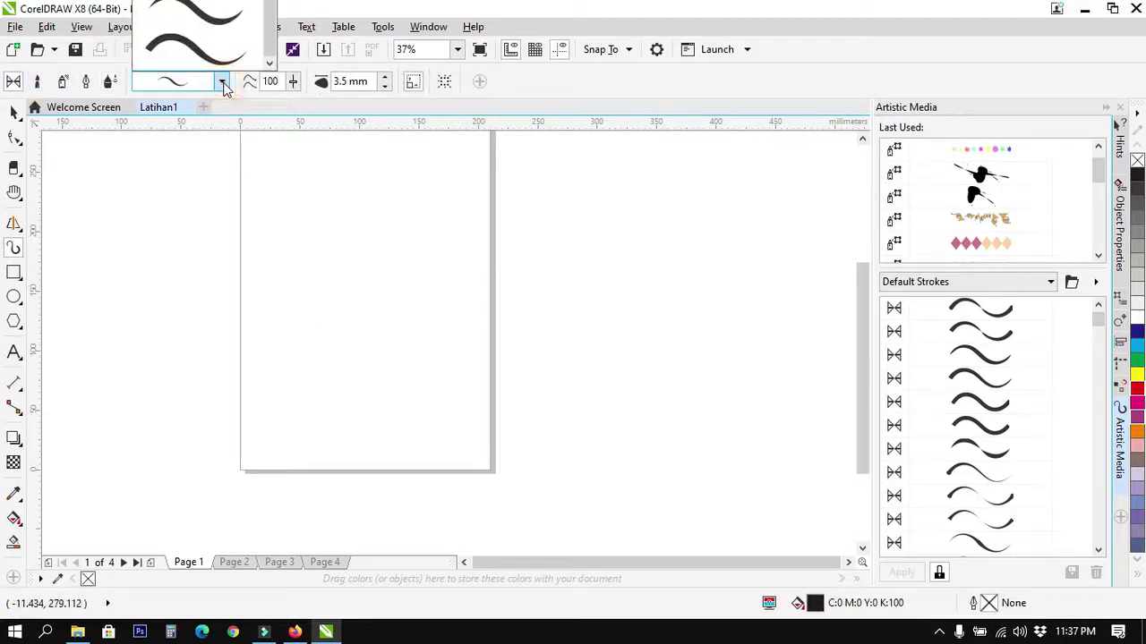
left_click(222, 82)
left_click(221, 82)
left_click(504, 96)
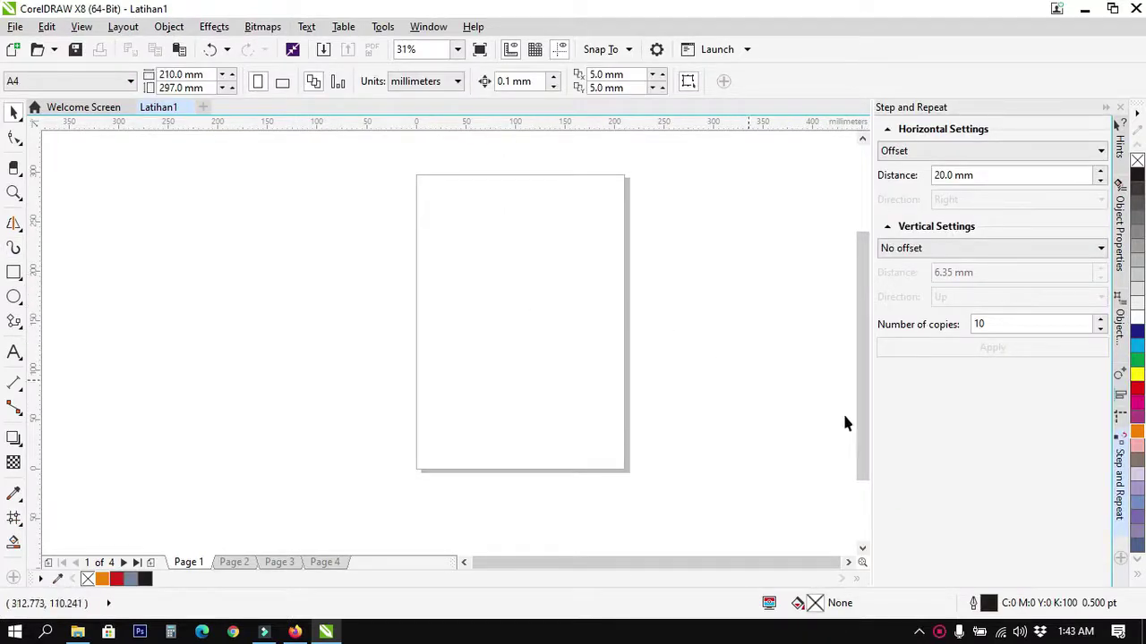
Enable the Artistic Media docker and bring up its stroke library
left_click(1120, 561)
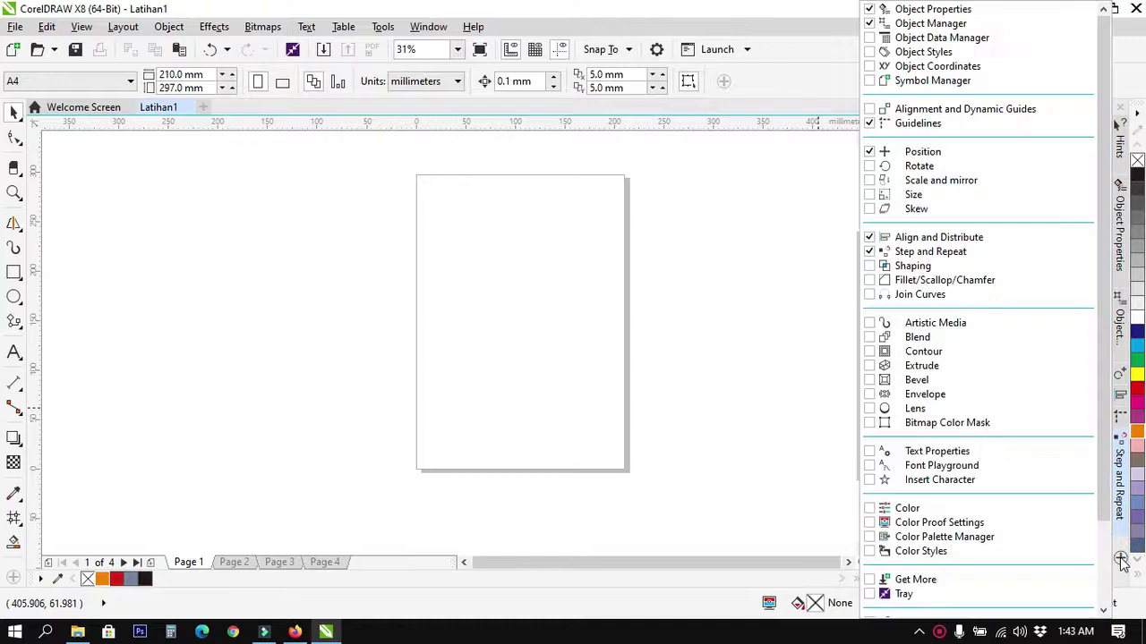
left_click_drag(1100, 274, 1105, 224)
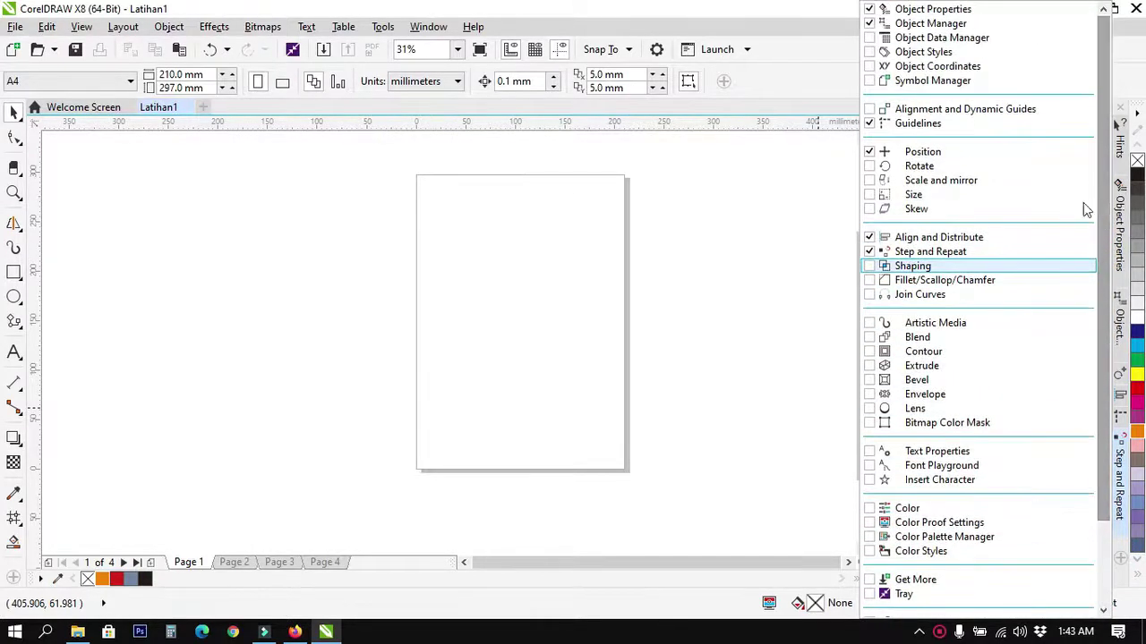
left_click(870, 324)
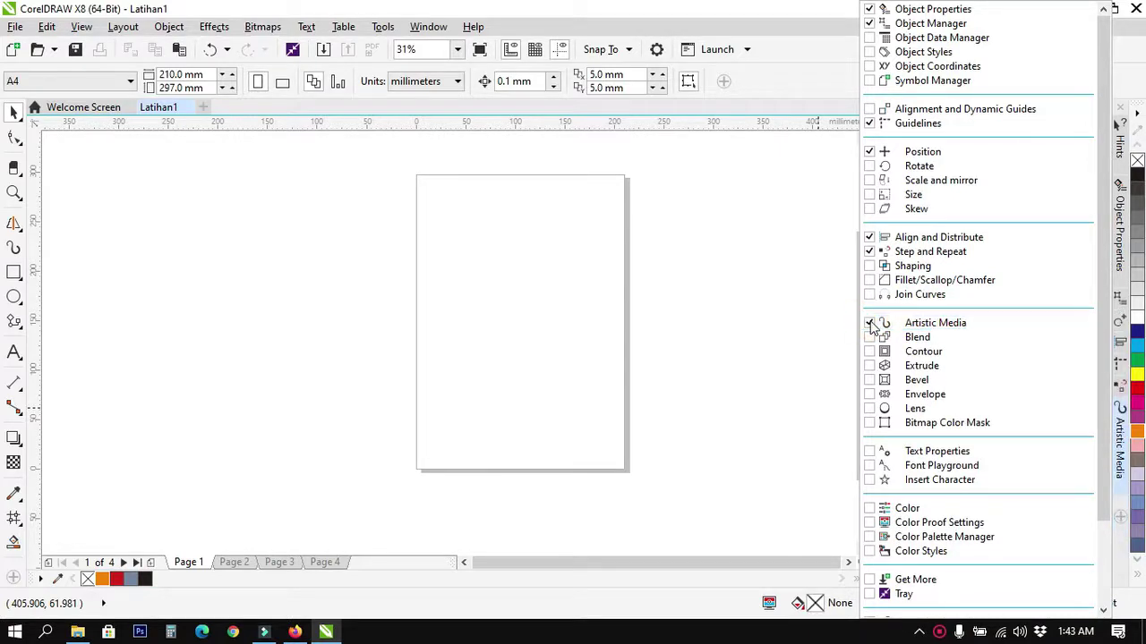
left_click(1122, 440)
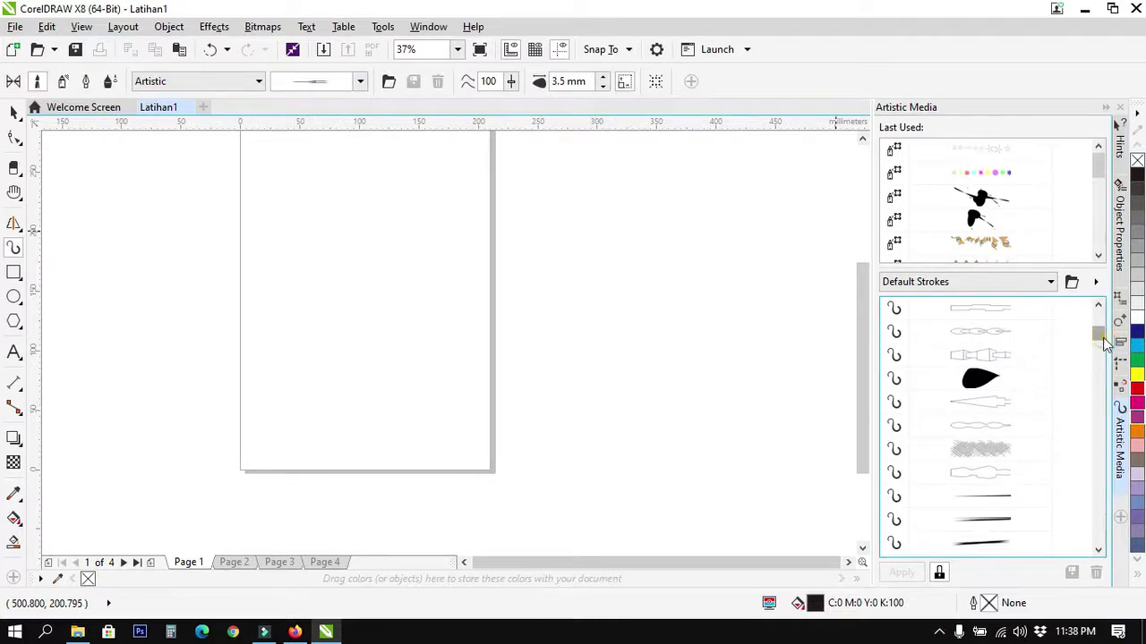
Choose the striped brush from Default Strokes and paint several curved 3.5 mm wide Artistic strokes on and beside the page
scroll(1101, 349, "down", 5)
left_click_drag(1102, 351, 1103, 357)
left_click(980, 331)
mouse_move(397, 199)
left_mouse_down()
mouse_move(305, 253)
mouse_move(325, 314)
left_mouse_up()
left_click_drag(300, 337, 427, 269)
left_click_drag(376, 412, 427, 237)
left_click_drag(535, 362, 488, 233)
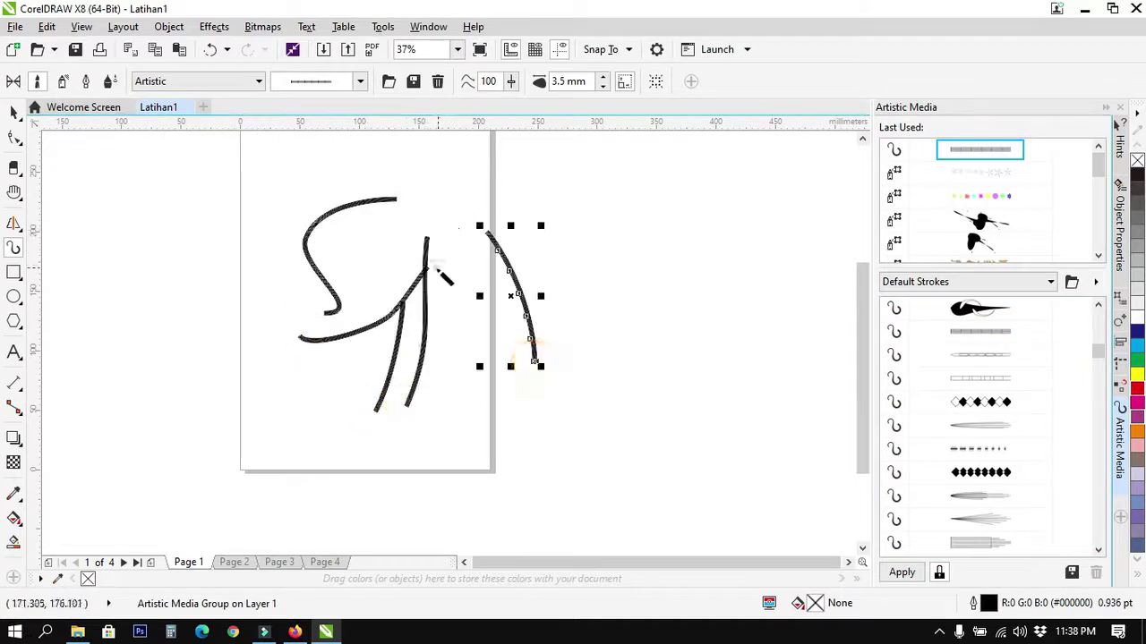
scroll(370, 225, "up", 3)
scroll(235, 226, "down", 1)
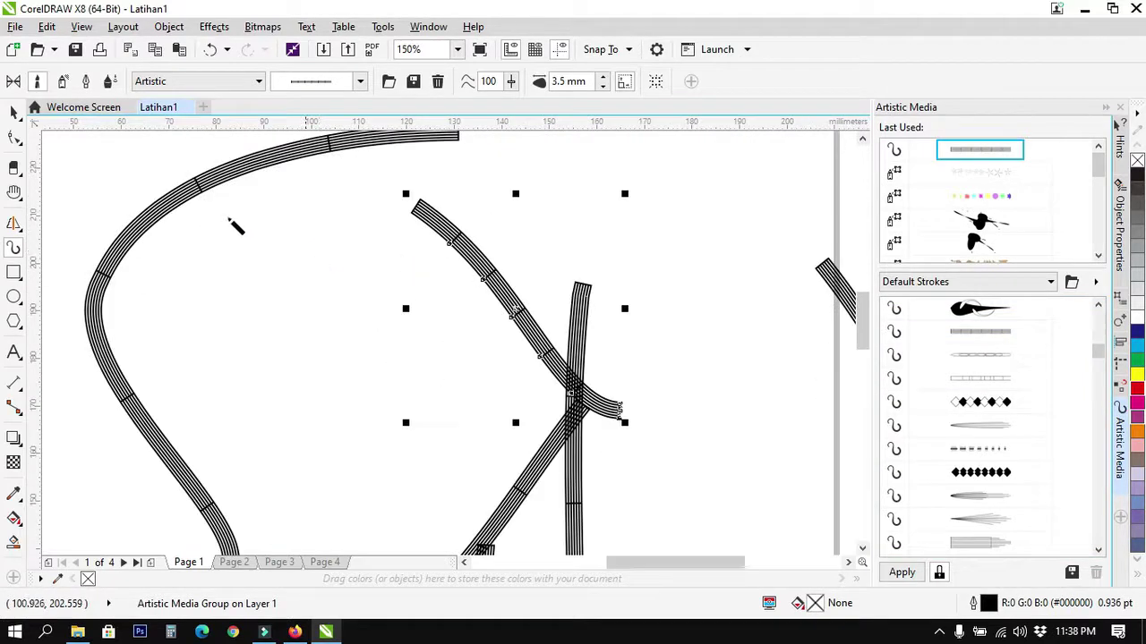
Spray several curved trails of Stars over the brush strokes with Artistic Media in Sprayer mode
left_click(66, 81)
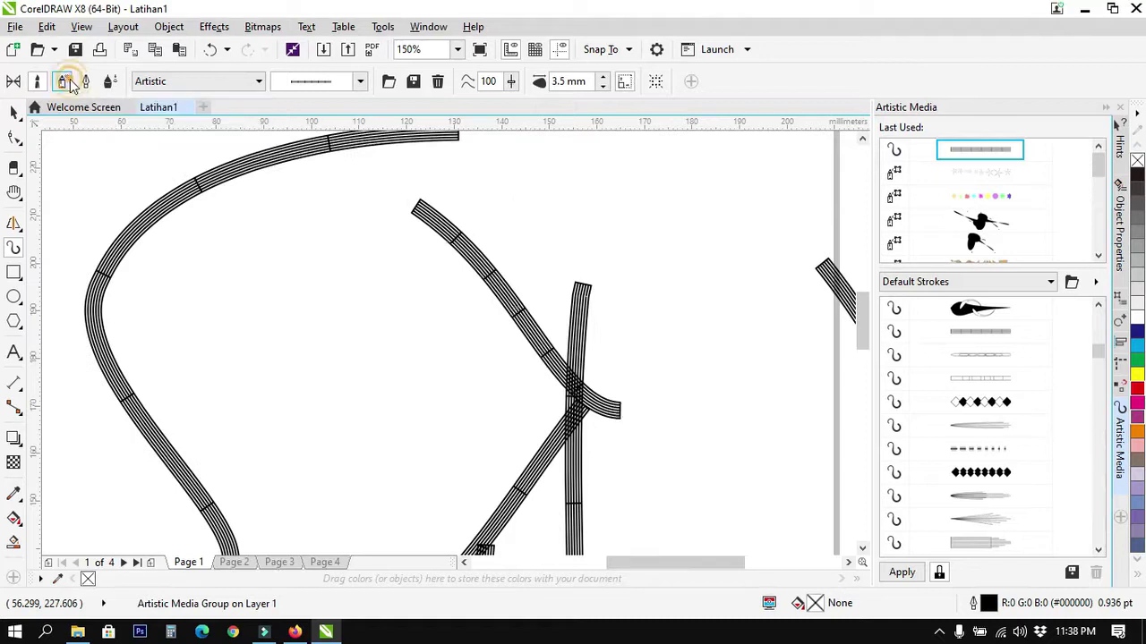
scroll(286, 313, "down", 2)
scroll(280, 302, "up", 1)
left_click_drag(184, 207, 133, 285)
left_click_drag(234, 192, 187, 306)
left_click_drag(303, 175, 459, 260)
left_click_drag(390, 175, 253, 448)
left_click_drag(118, 247, 171, 274)
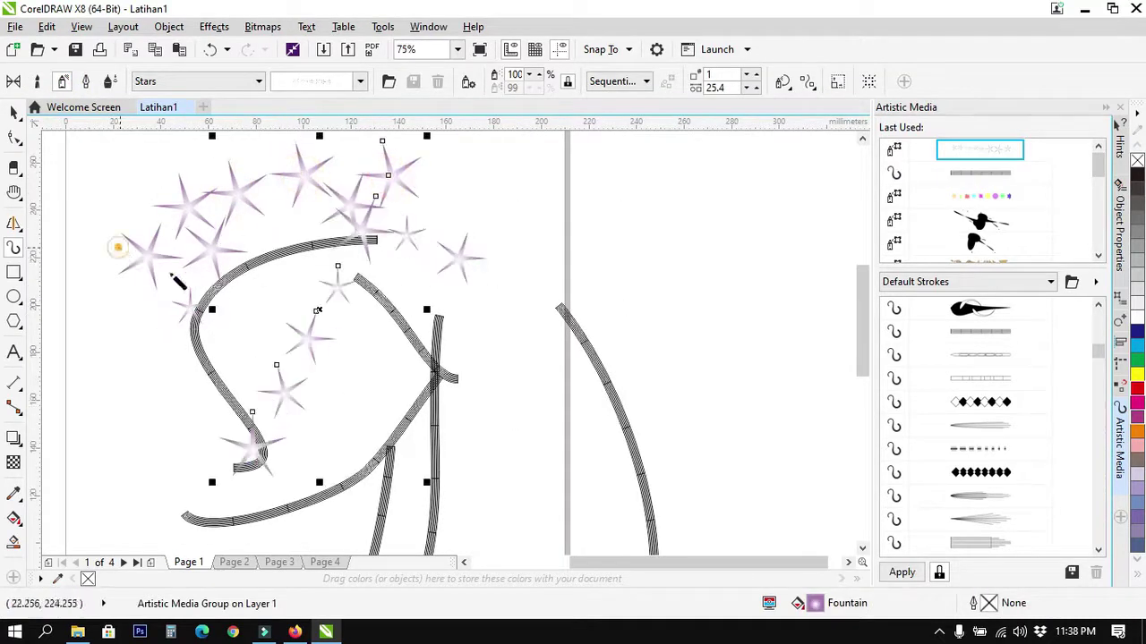
scroll(134, 343, "down", 1)
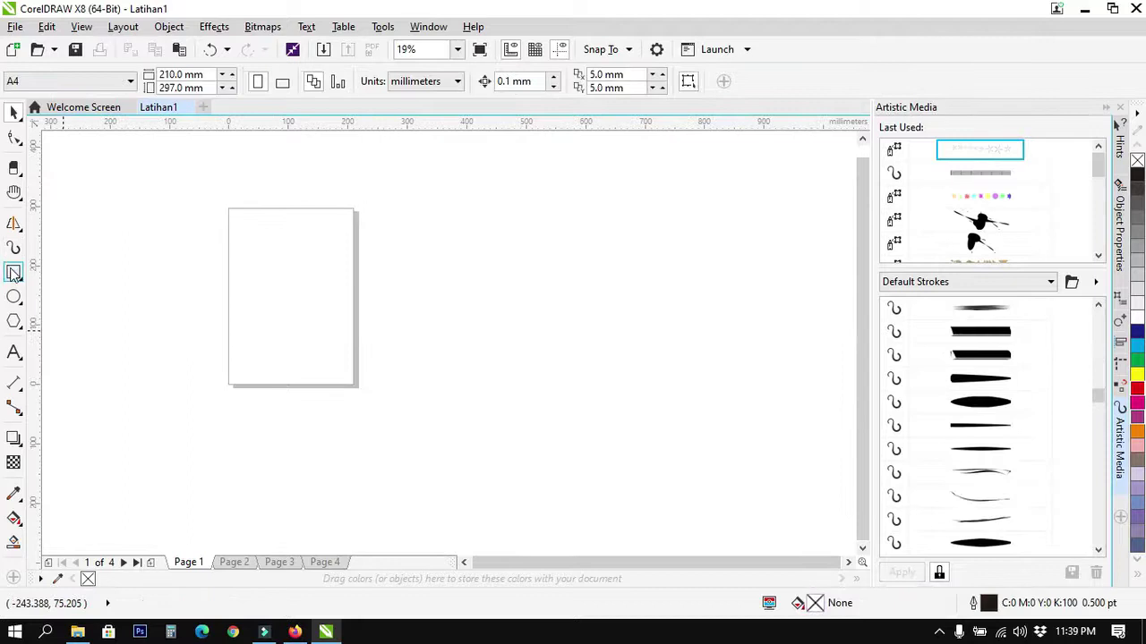
Draw a rectangle about 147 by 135 mm in the middle of the blank page
left_click(13, 273)
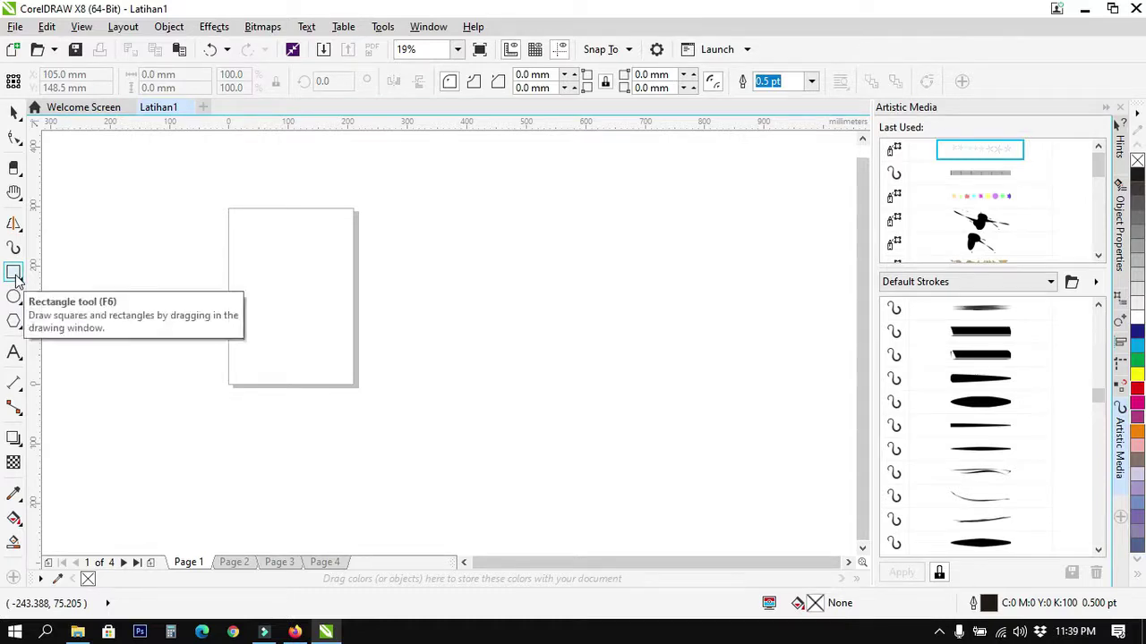
scroll(182, 283, "up", 2)
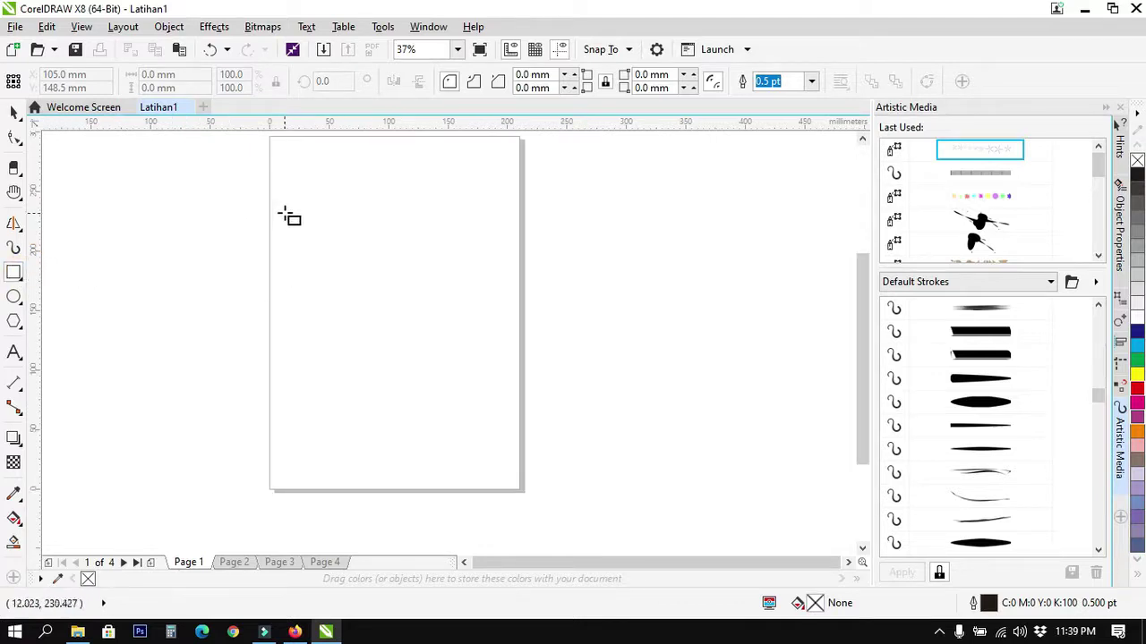
mouse_move(292, 204)
left_mouse_down()
mouse_move(422, 301)
mouse_move(469, 369)
left_mouse_up()
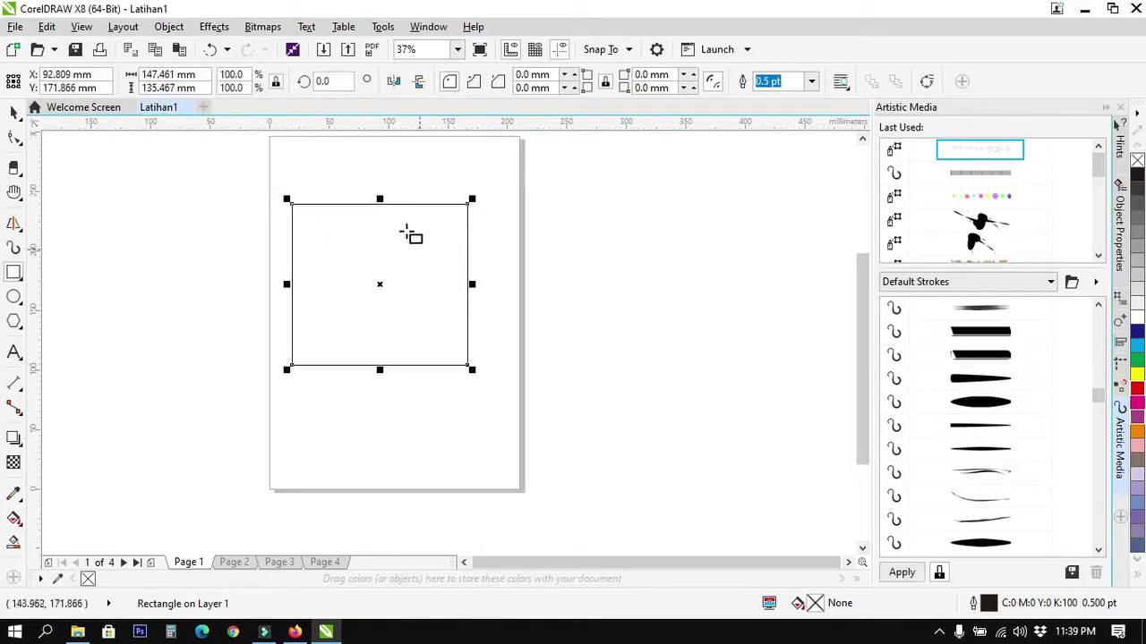
Draw a second rectangle about 147 by 62 mm below the first one, matching its width
scroll(397, 271, "down", 4)
scroll(385, 269, "up", 4)
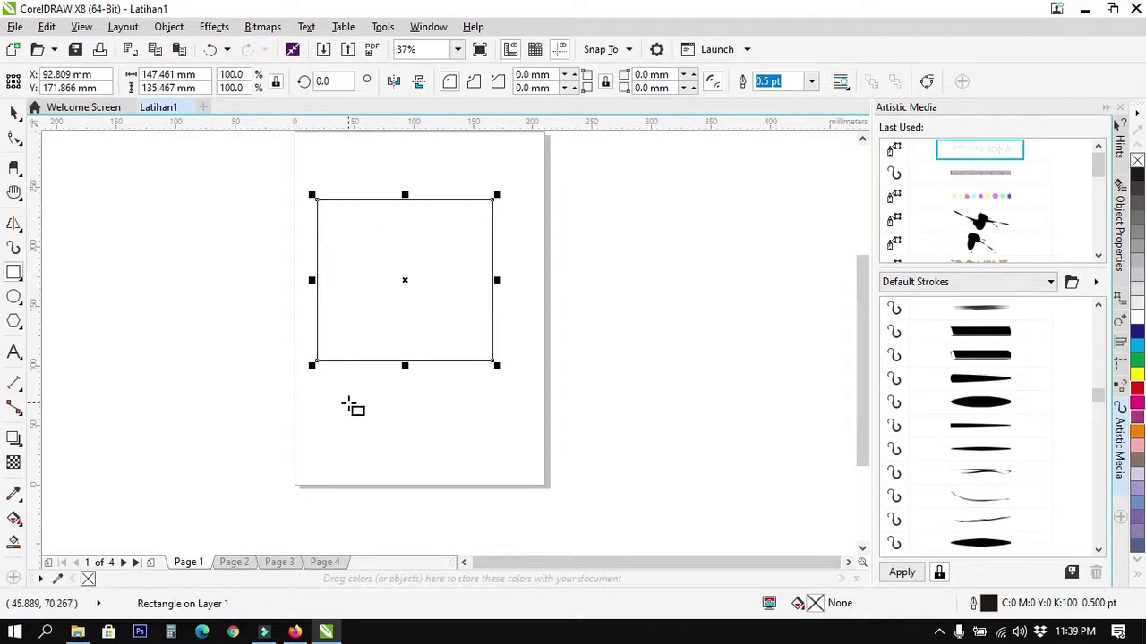
left_click_drag(317, 382, 493, 455)
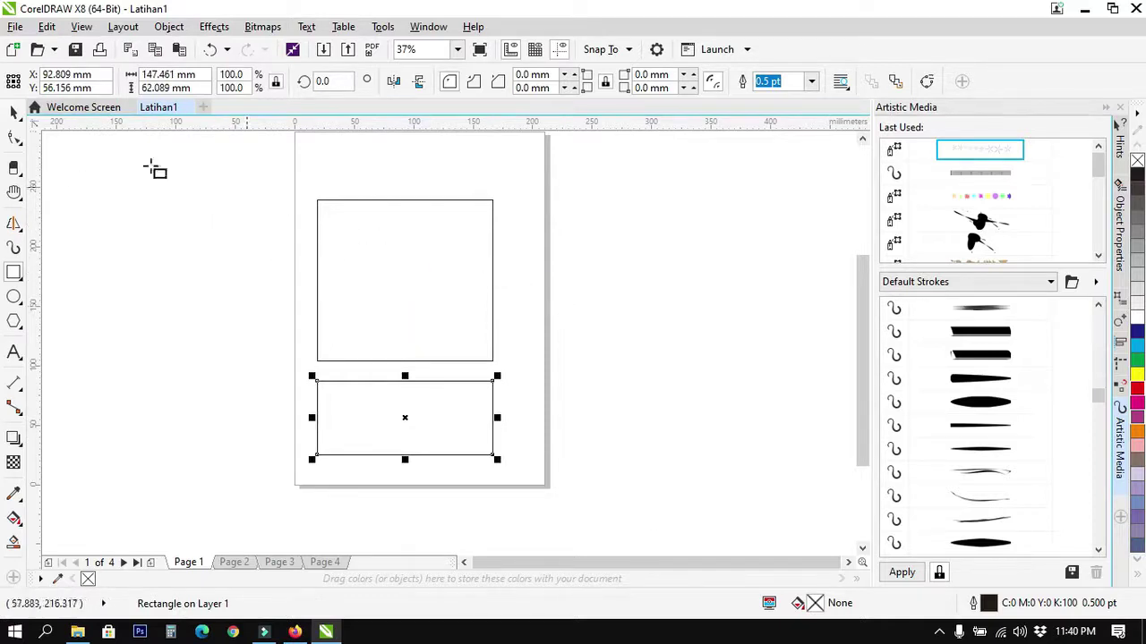
Delete both rectangles from the page
left_click(14, 112)
left_click(438, 269)
key("Delete")
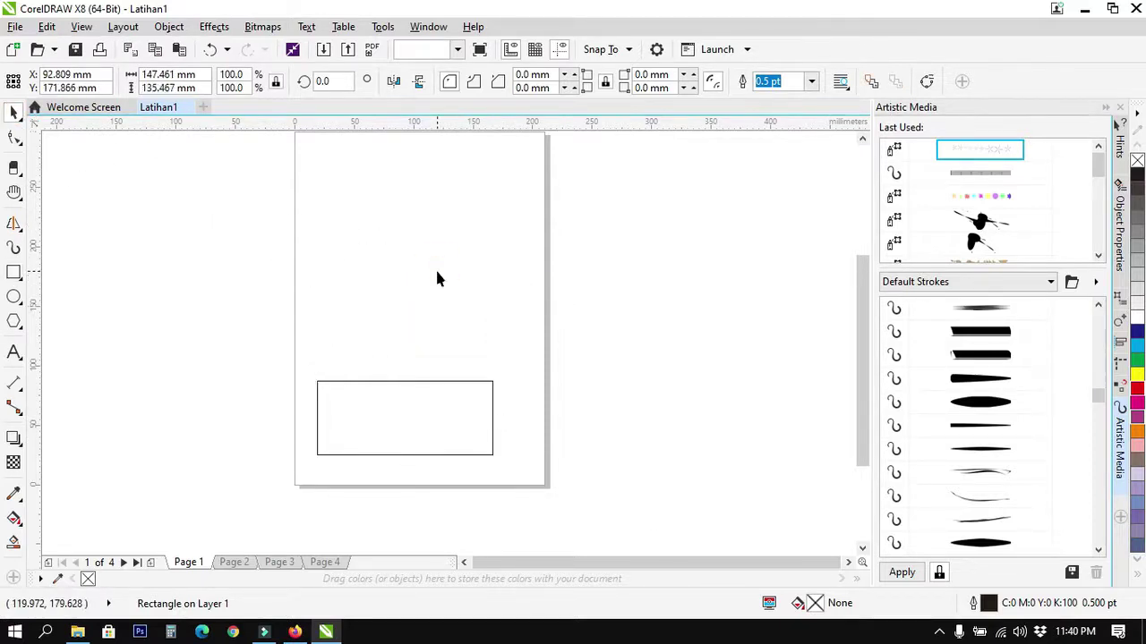
left_click(461, 390)
key("Delete")
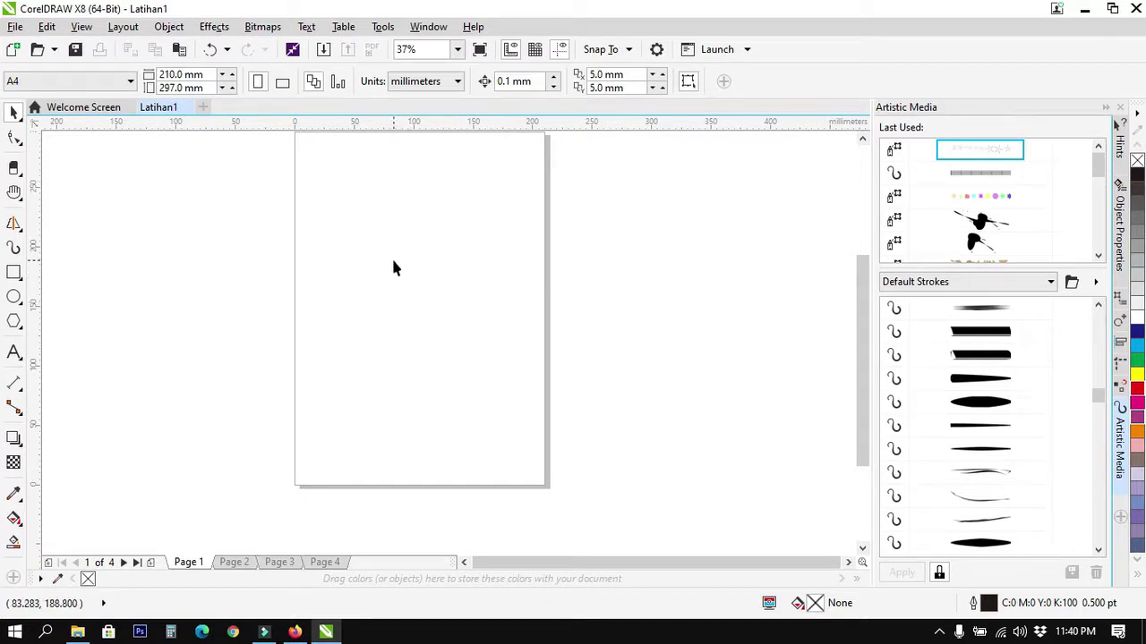
Draw a square about 130 mm wide on the page and a flatter rectangle of equal width beneath it
left_click(14, 272)
scroll(350, 281, "up", 1)
scroll(356, 248, "down", 1)
mouse_move(323, 249)
left_mouse_down()
mouse_move(472, 399)
mouse_move(404, 326)
mouse_move(467, 386)
mouse_move(493, 383)
mouse_move(471, 360)
left_mouse_up()
scroll(391, 451, "up", 2)
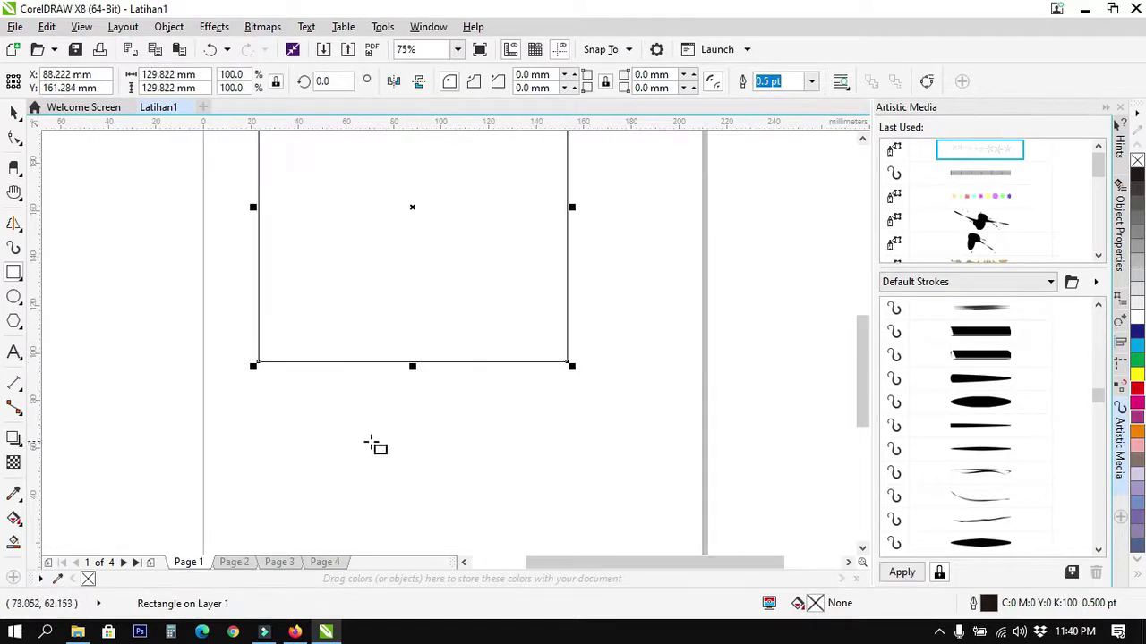
scroll(280, 361, "down", 2)
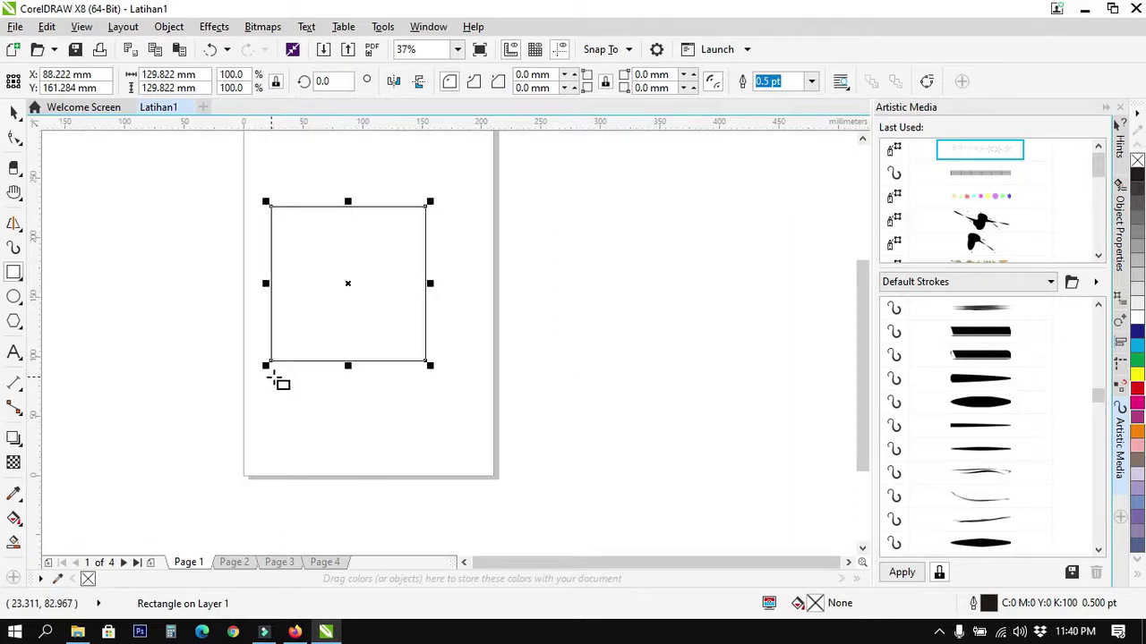
left_click_drag(271, 375, 426, 424)
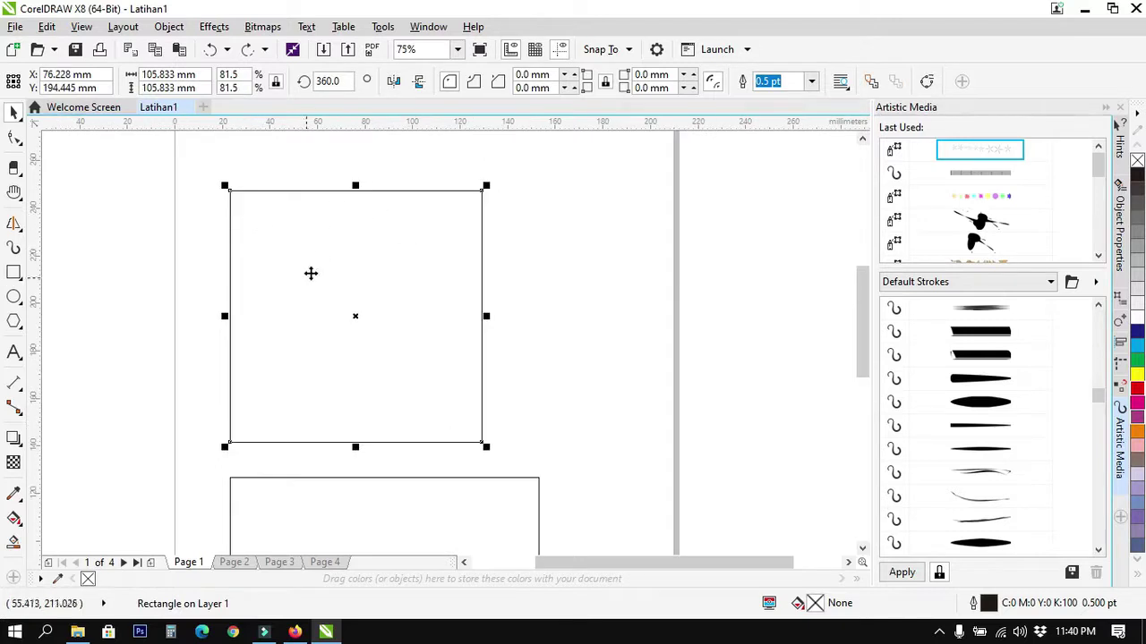
Round all four corners of the square with a 5 mm radius
scroll(227, 191, "up", 1)
scroll(255, 201, "down", 1)
scroll(260, 219, "up", 1)
scroll(238, 216, "down", 1)
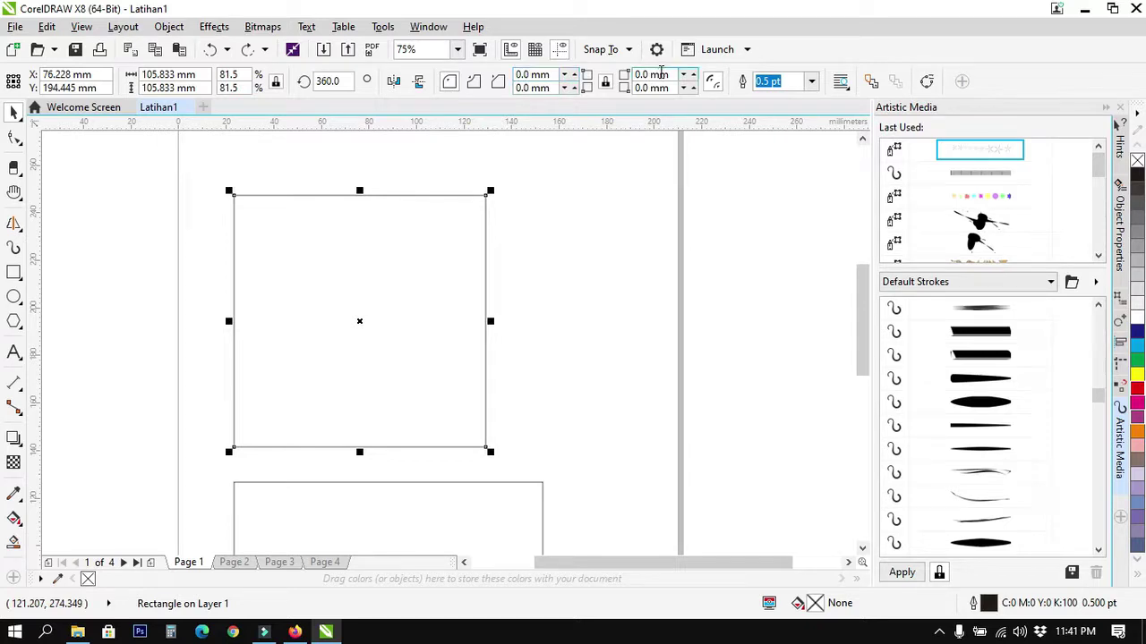
left_click(530, 77)
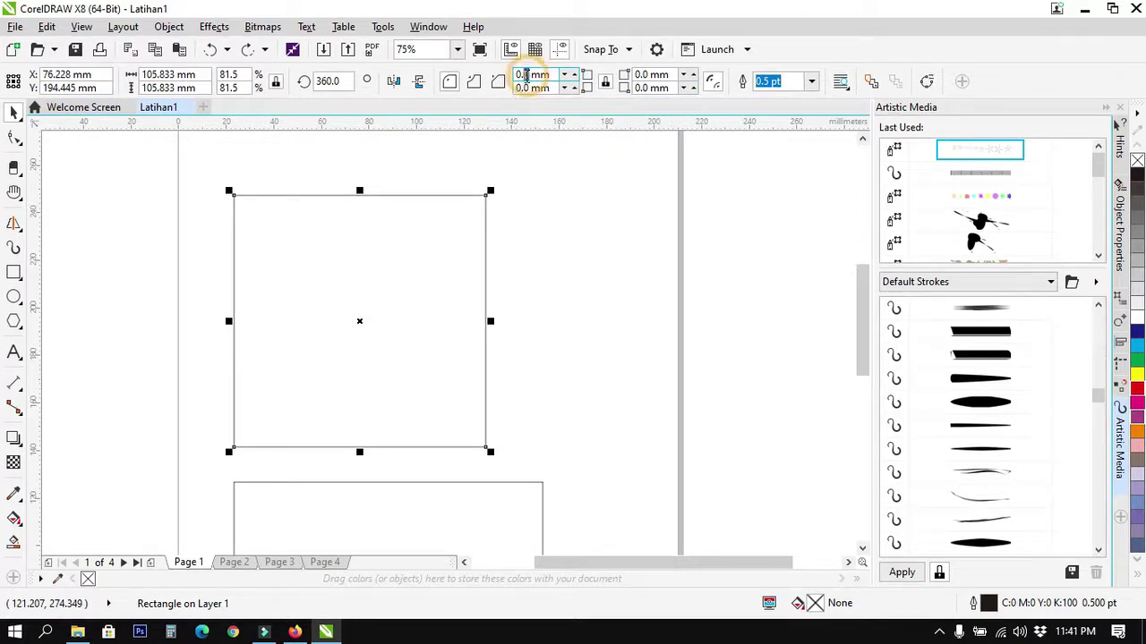
left_click(530, 77)
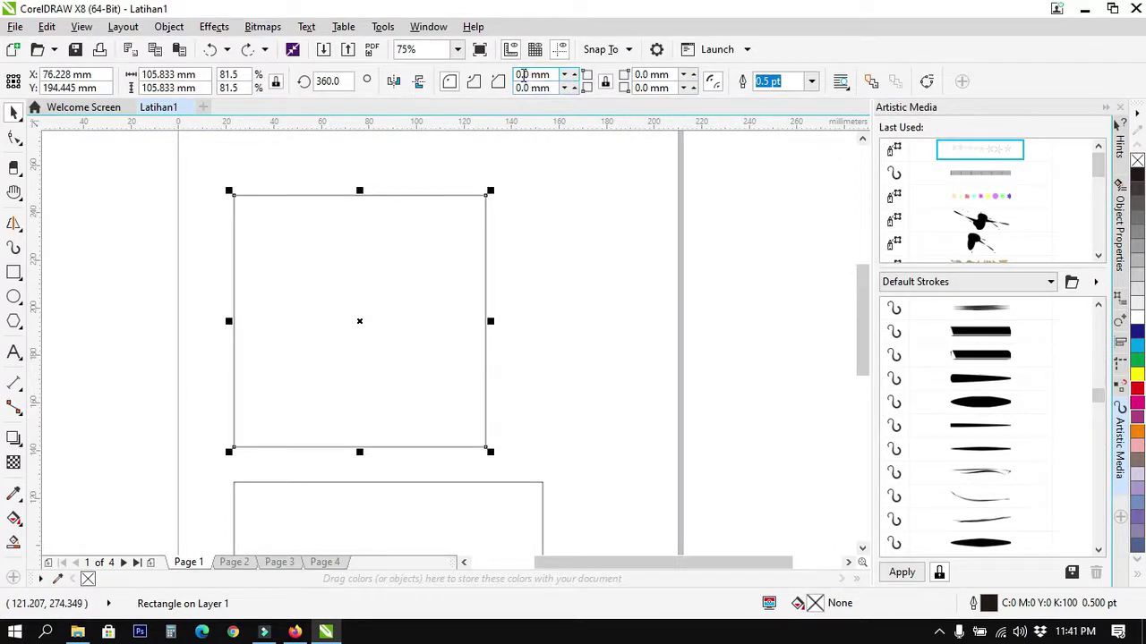
double_click(531, 75)
key("Return")
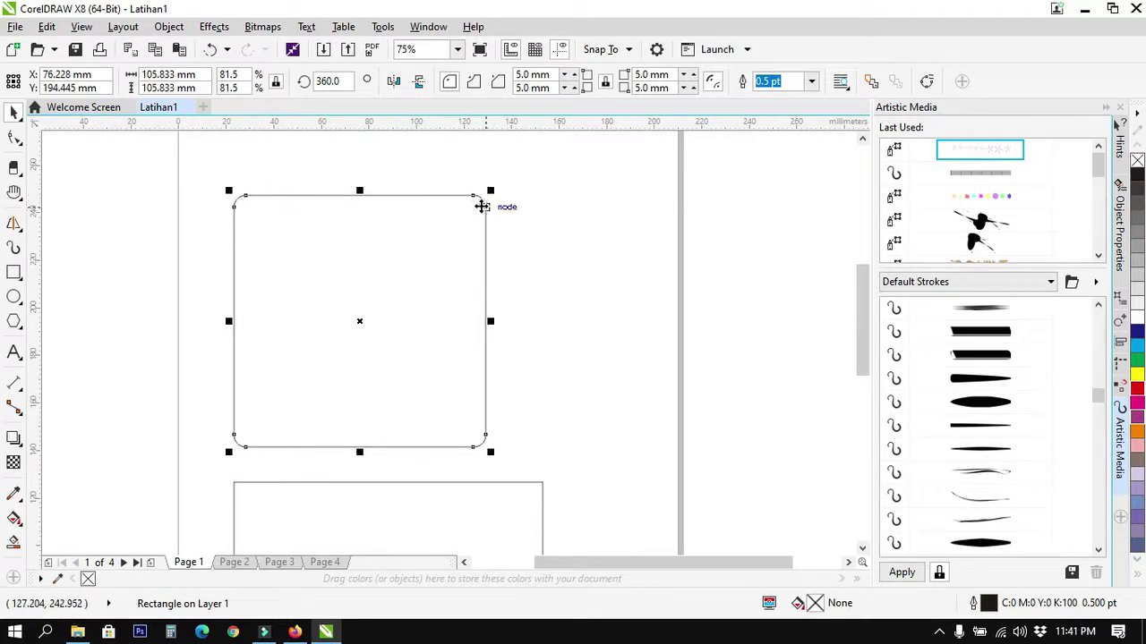
Set the corner radius of the rounded square to 20 mm on all corners
left_click(452, 178)
left_click(452, 223)
left_click(533, 74)
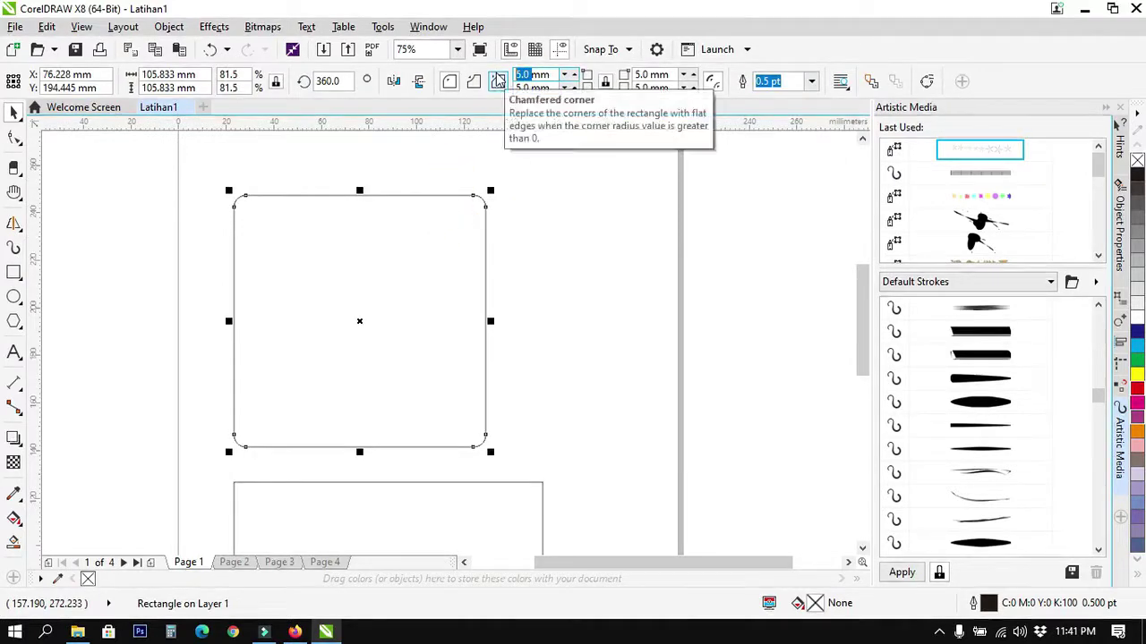
key("Return")
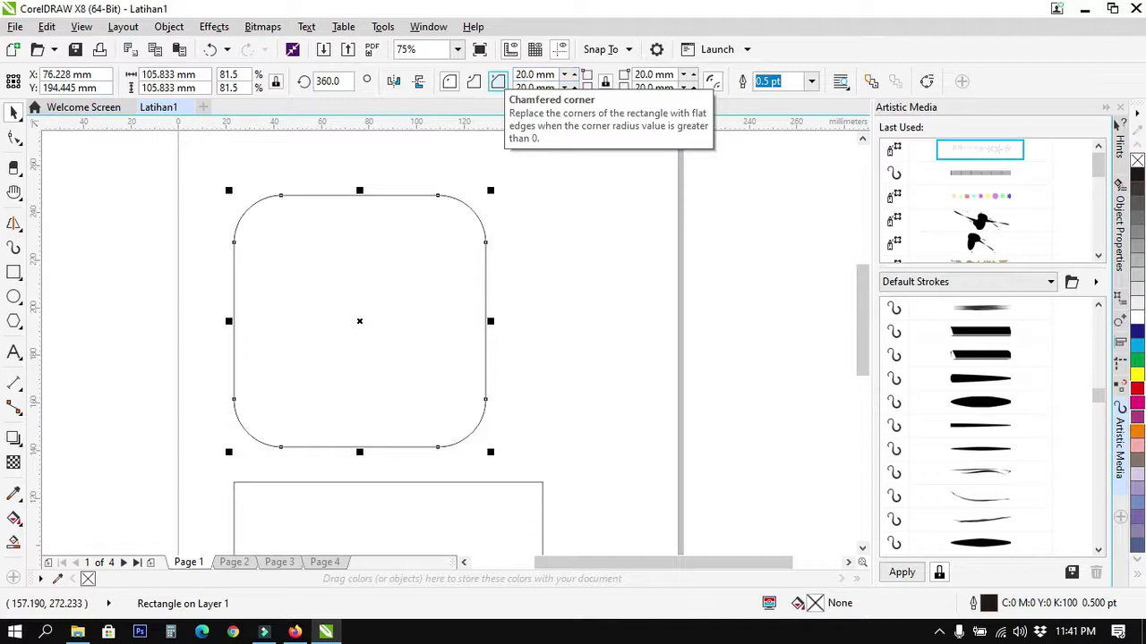
left_click(546, 236)
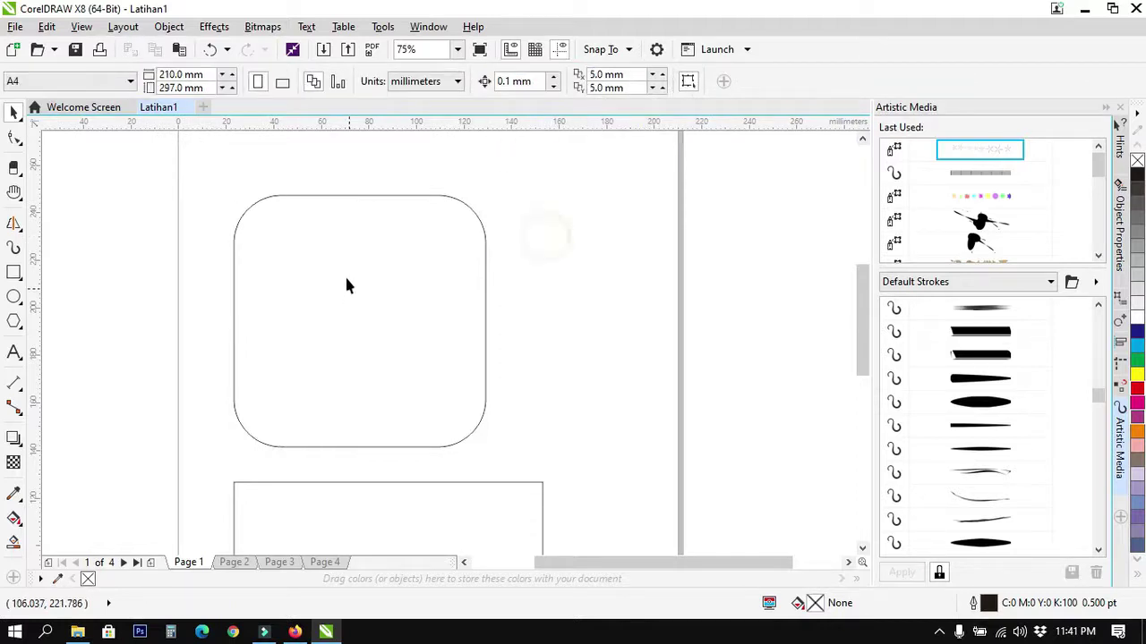
left_click(436, 328)
left_click(575, 255)
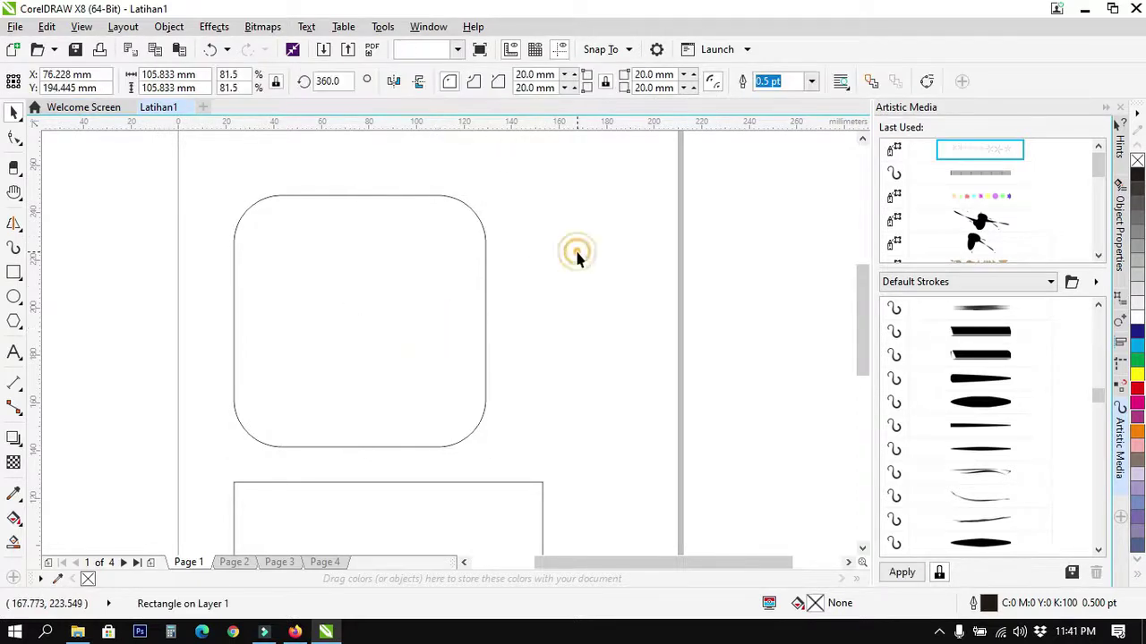
Try the scalloped and chamfered corner styles on the square and return it to round corners
left_click(437, 267)
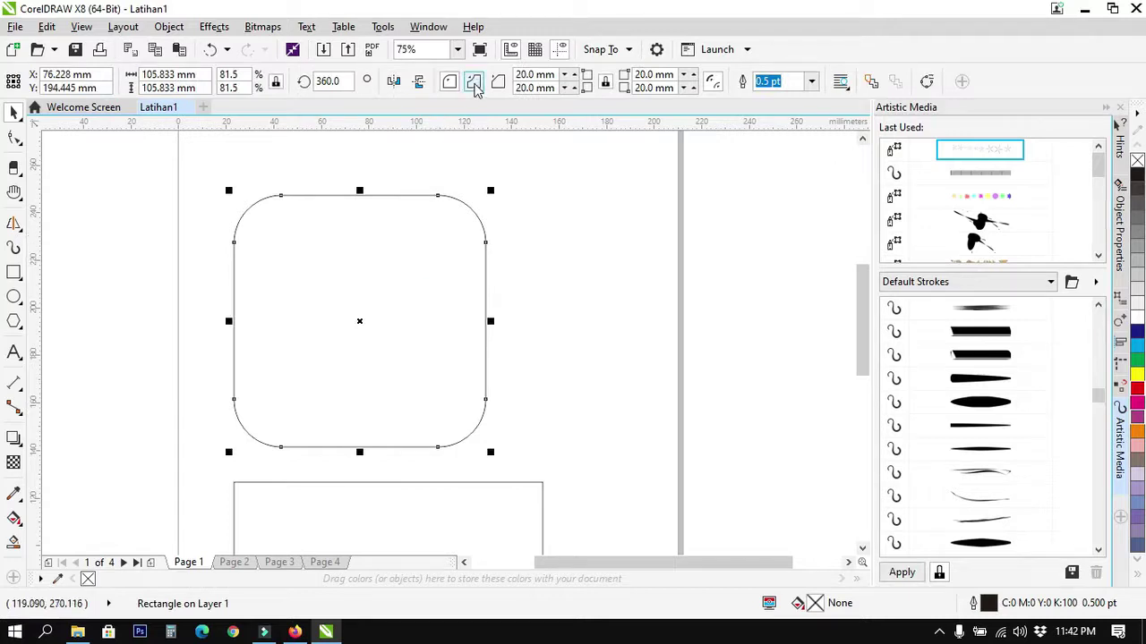
left_click(473, 82)
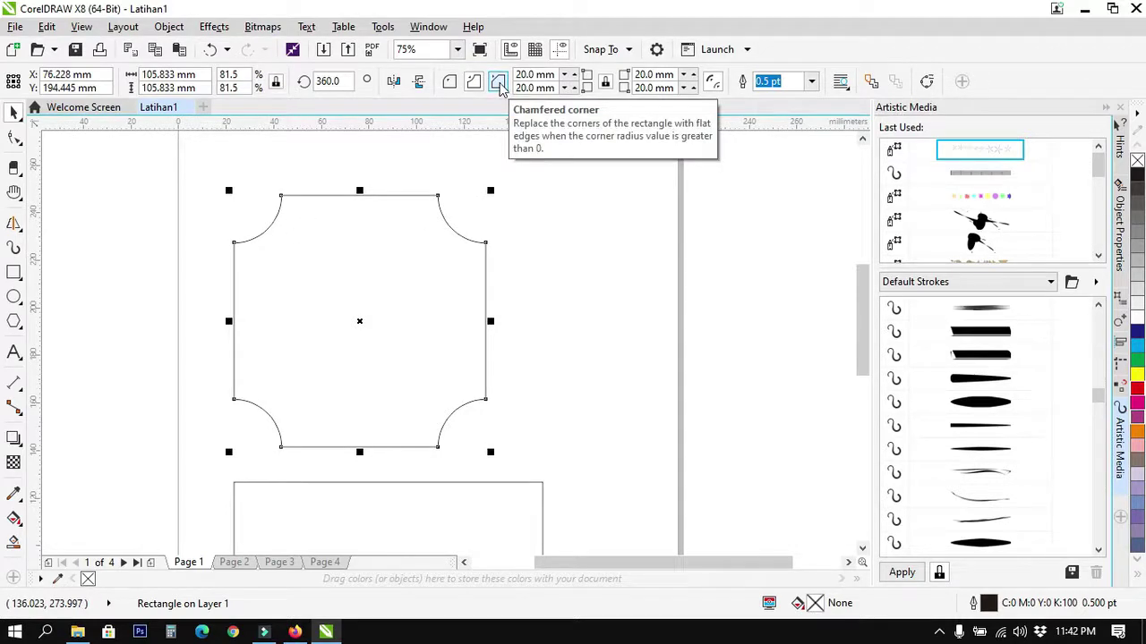
left_click(499, 83)
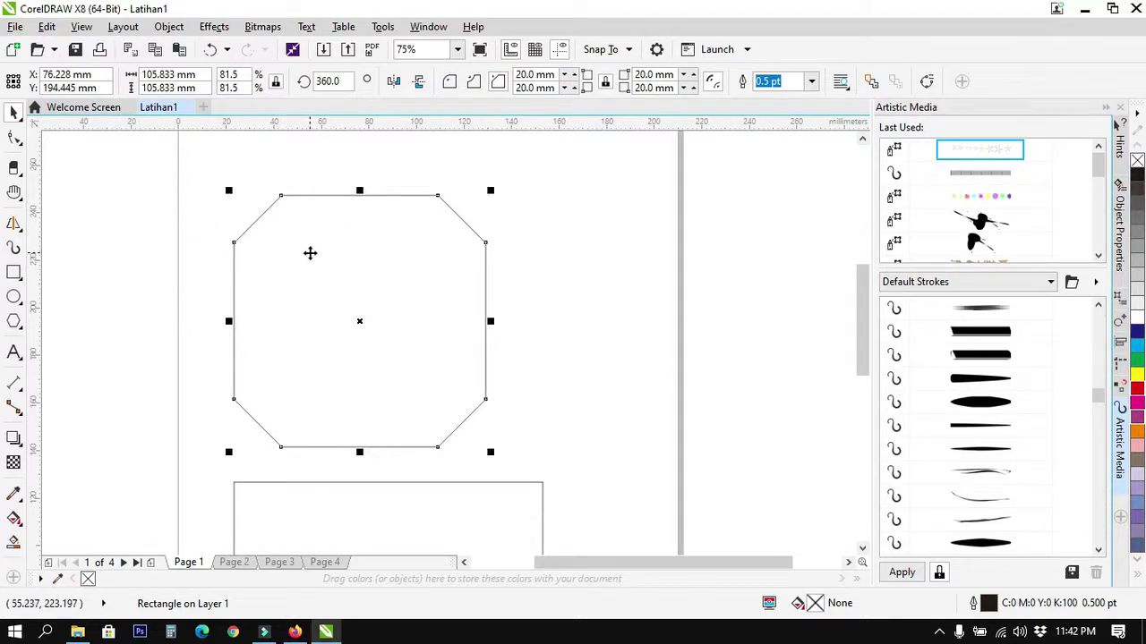
left_click(448, 81)
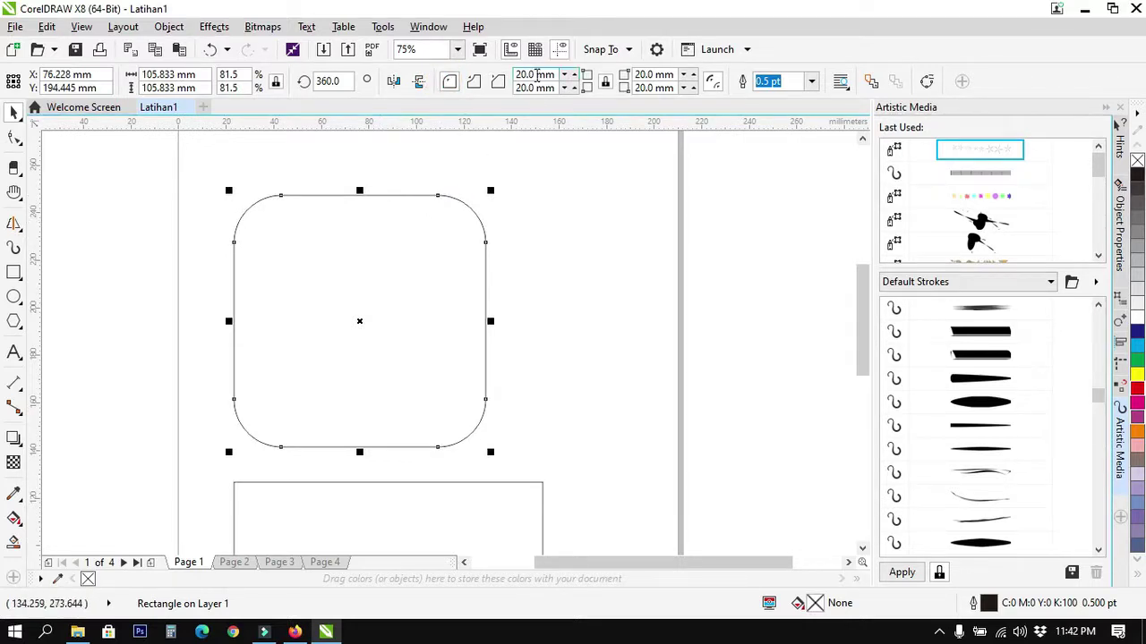
Reset all corner radii of the square to 0 mm
double_click(528, 74)
type("0")
key("Return")
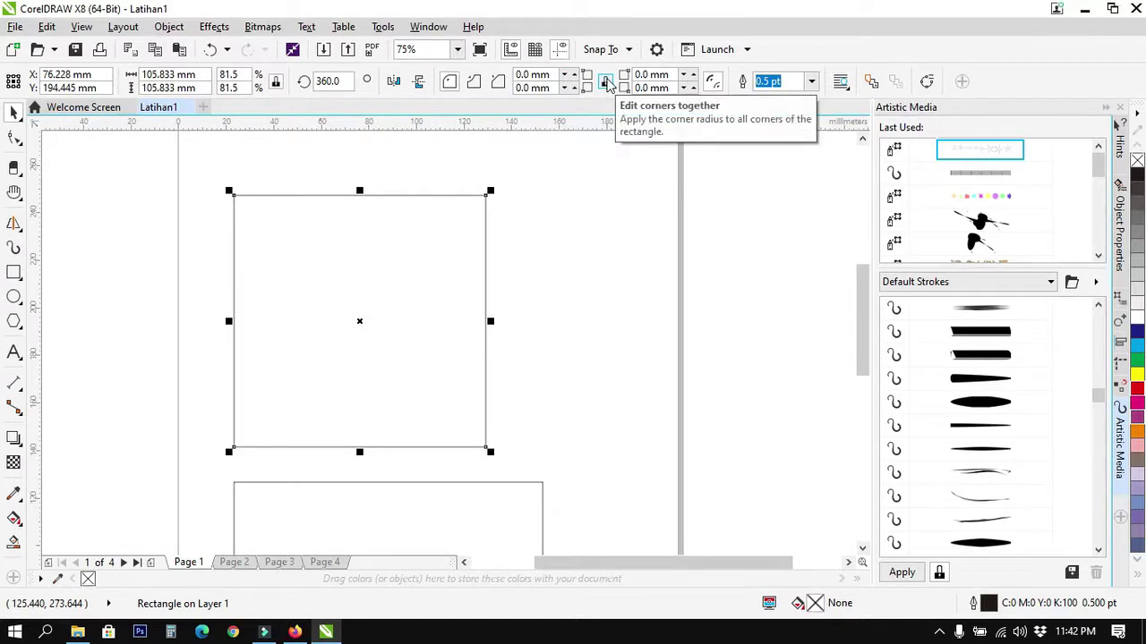
Unlink the corners of the square and round only its upper-right and lower-left corners with a 20 mm radius
left_click(605, 81)
left_click(606, 85)
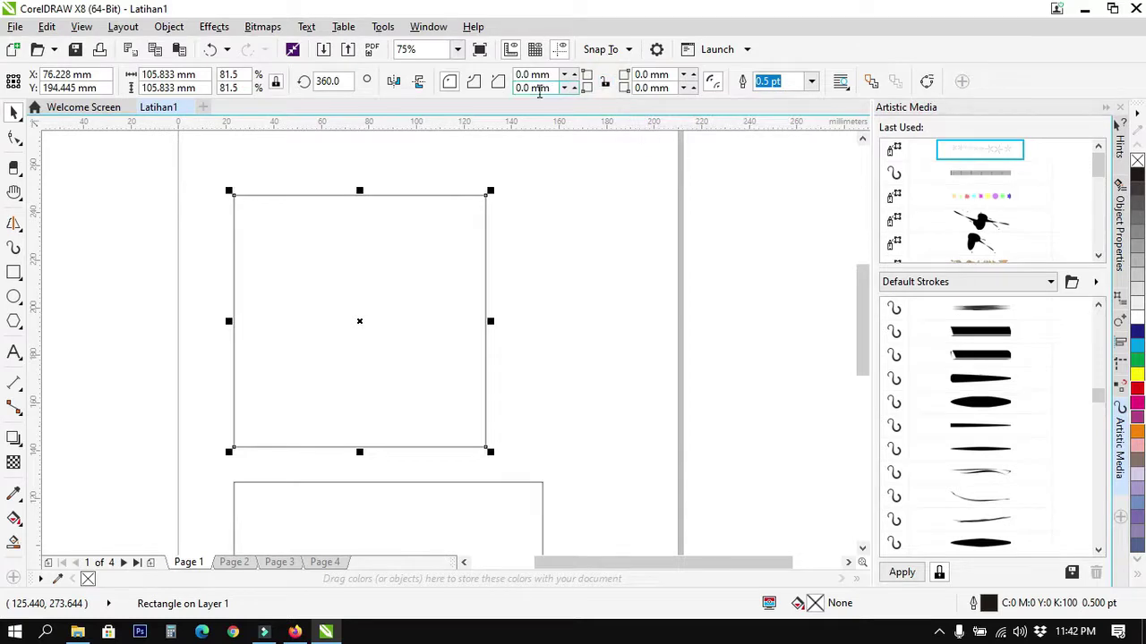
left_click_drag(649, 75, 625, 78)
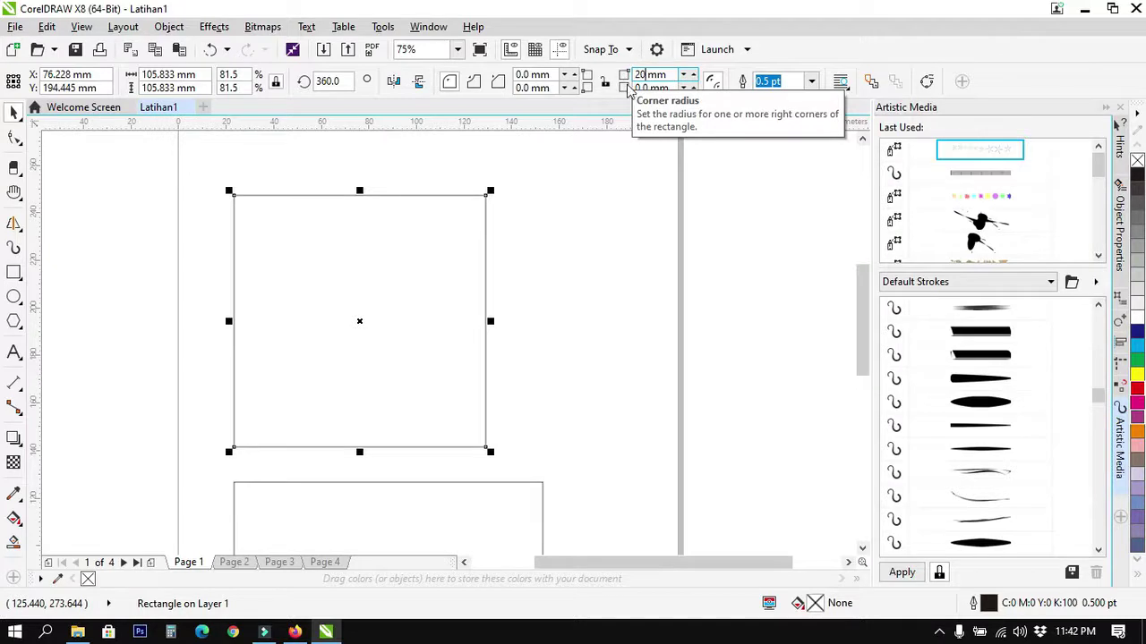
double_click(531, 87)
type("2")
key("Return")
left_click(532, 259)
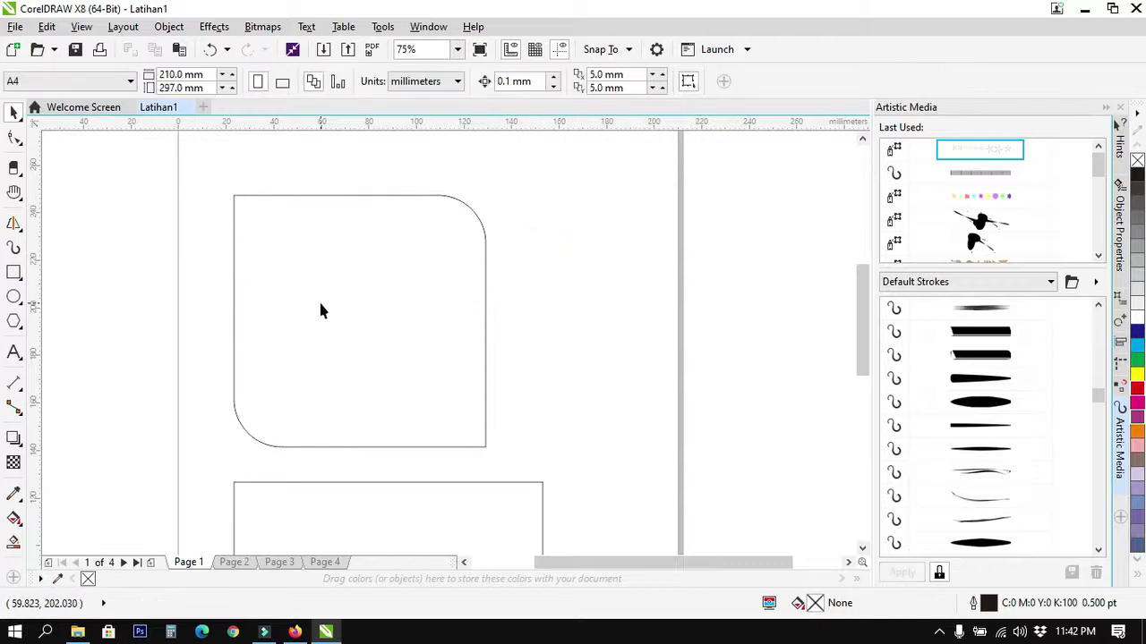
Draw an upright 3-Point Rectangle about 89 by 106 mm beside the square, matching the square's height
left_click(13, 273)
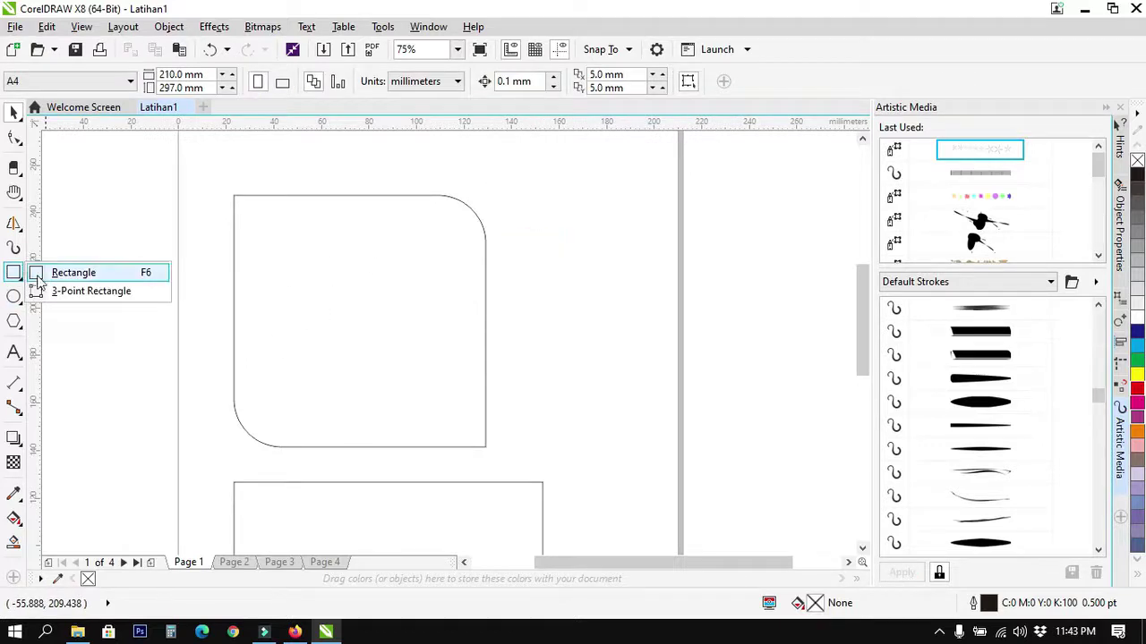
left_click(93, 292)
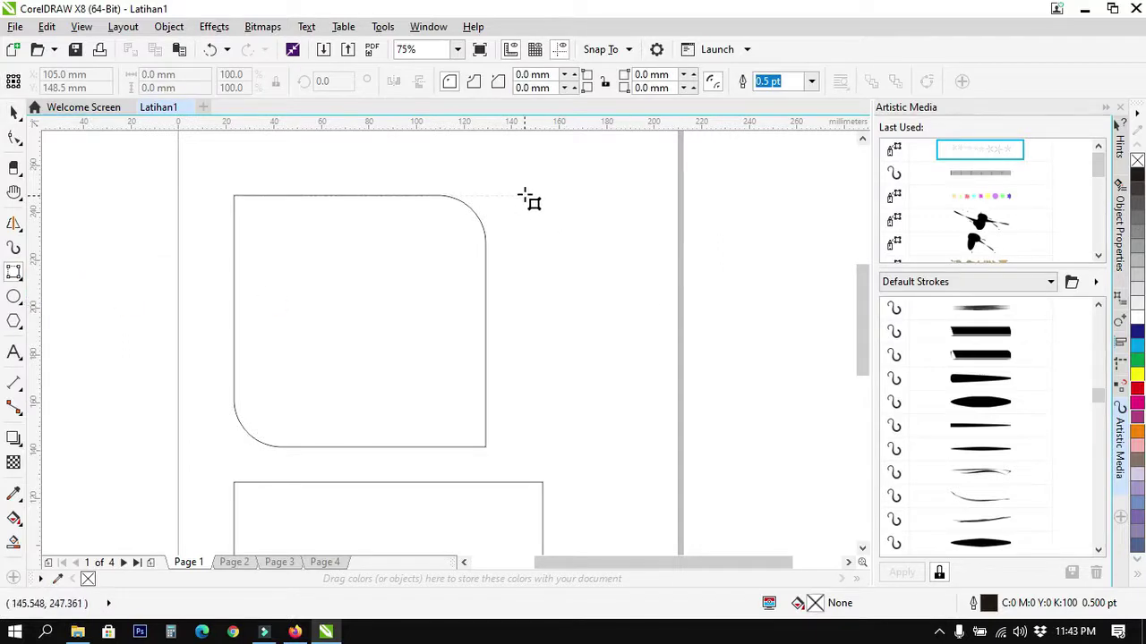
left_click_drag(526, 196, 525, 448)
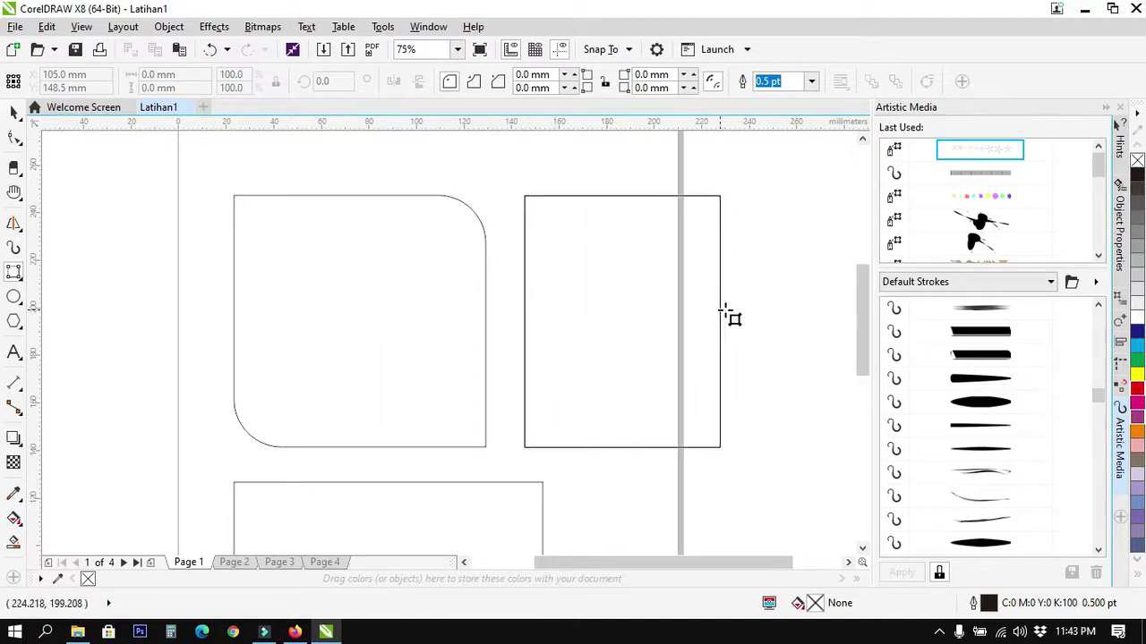
left_click(734, 311)
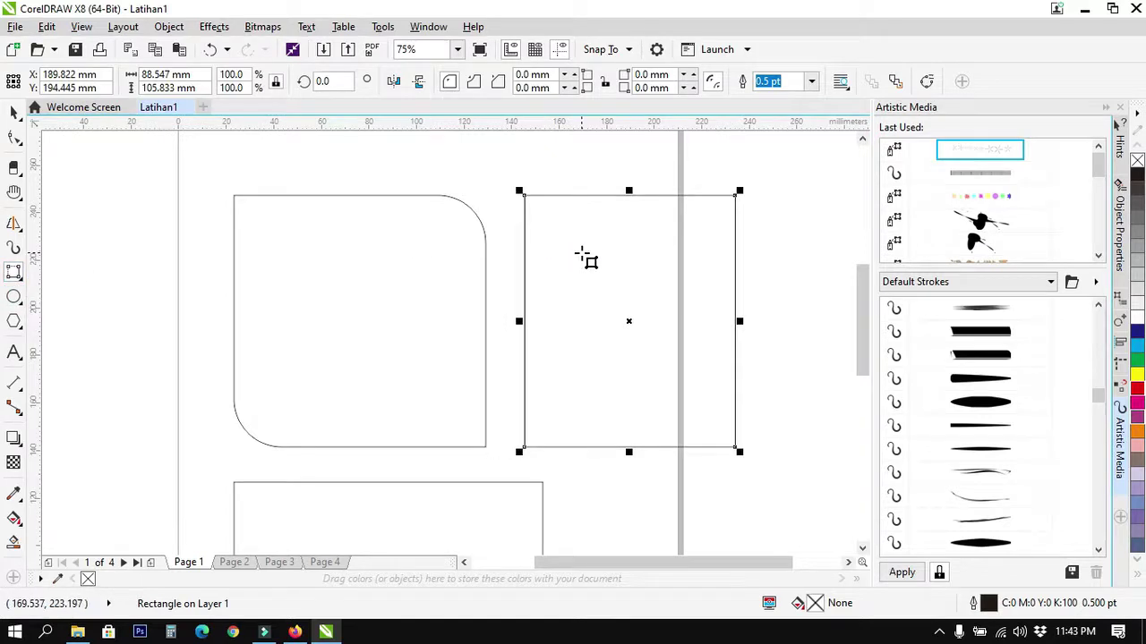
Select all the rectangles and clear them from the page
left_click(13, 110)
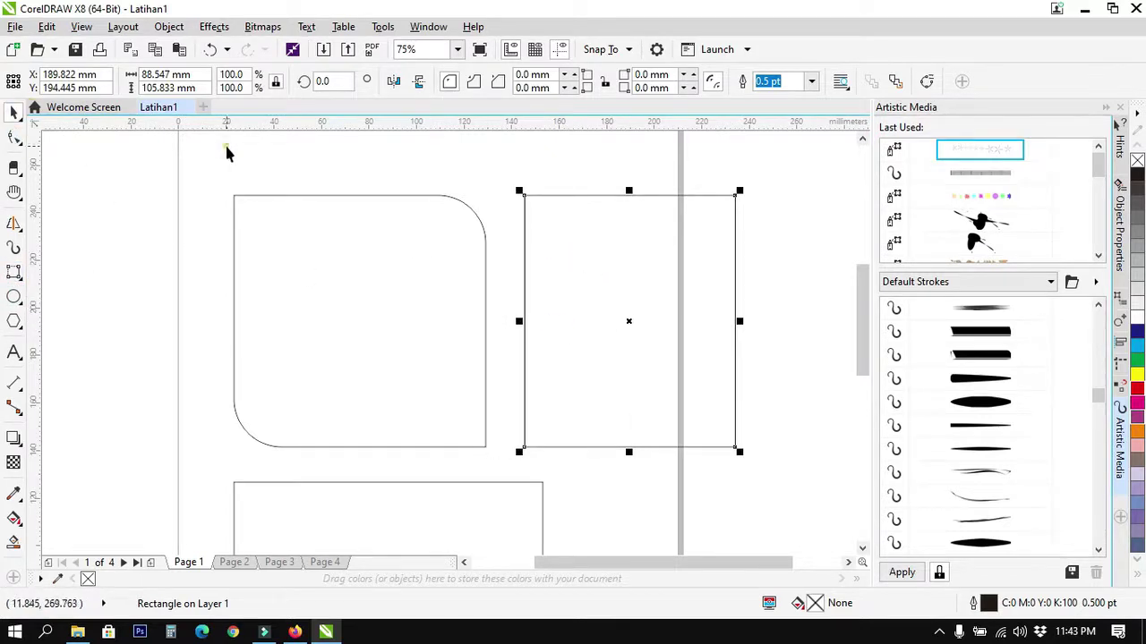
left_click(230, 149)
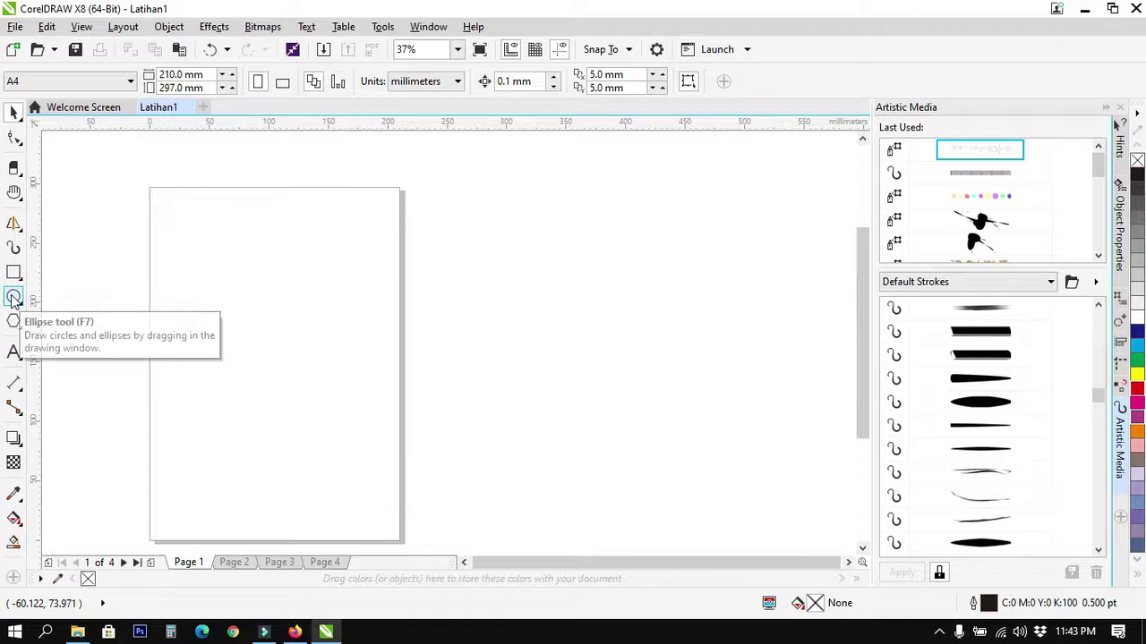
Draw a perfect circle about 111 mm in diameter in the upper part of the page with the Ellipse tool
left_click(14, 297)
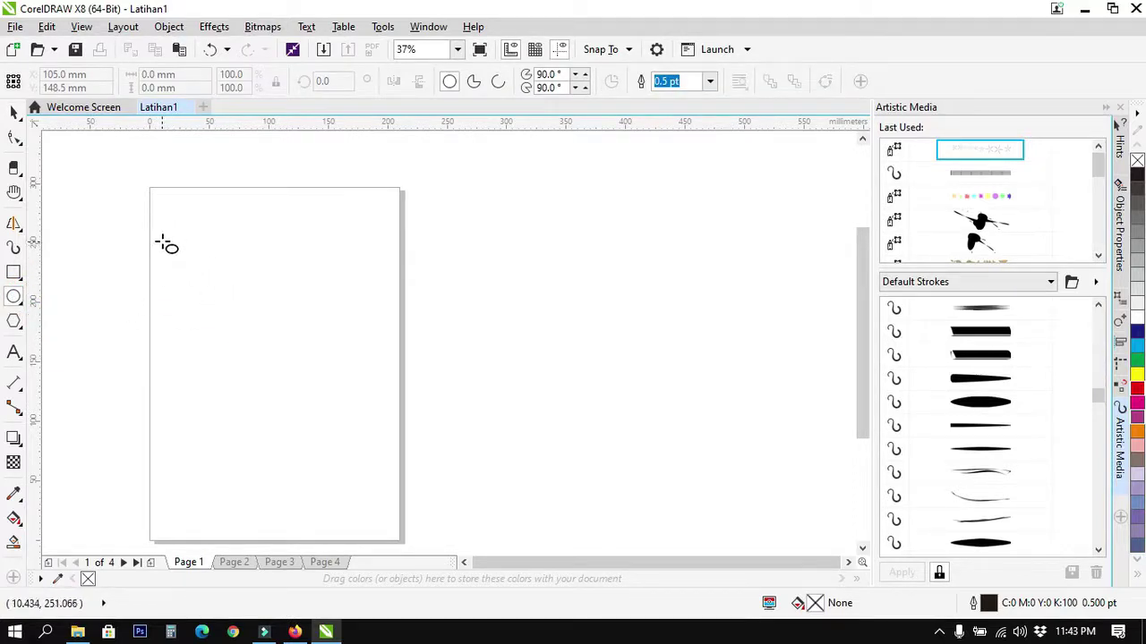
left_click_drag(164, 232, 284, 306)
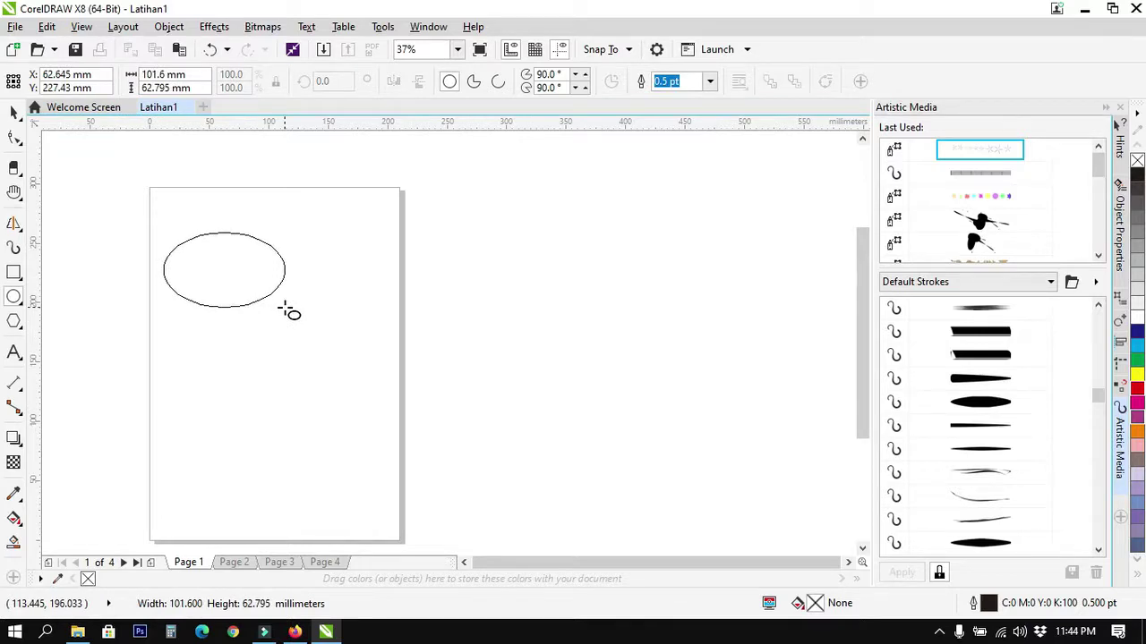
left_click_drag(285, 307, 299, 332)
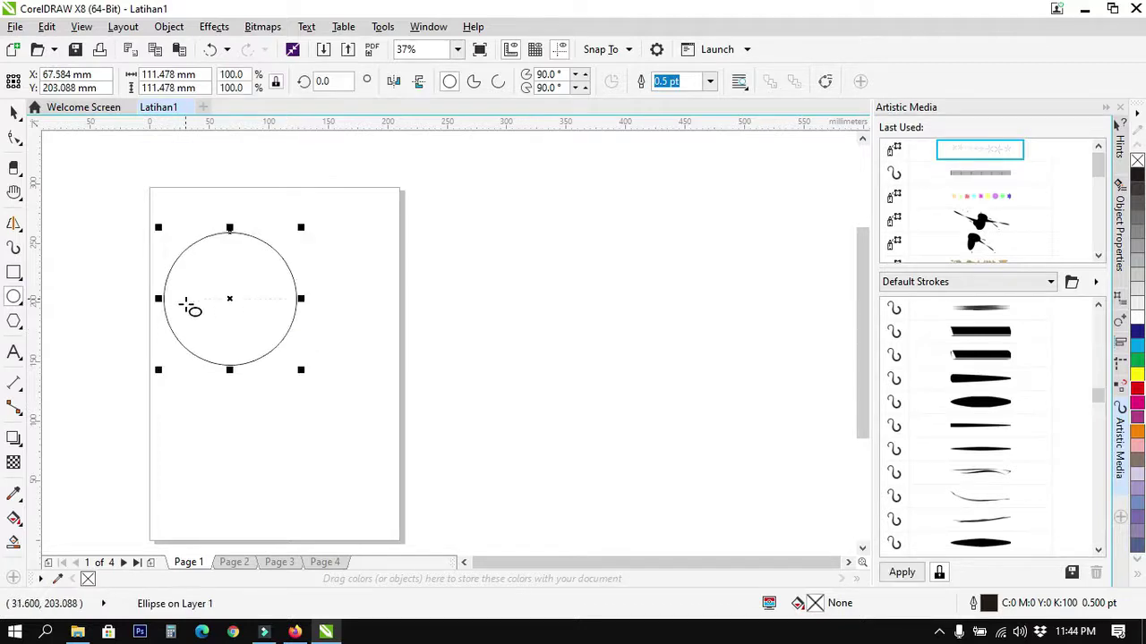
scroll(179, 292, "up", 2)
scroll(206, 300, "down", 1)
scroll(159, 259, "up", 2)
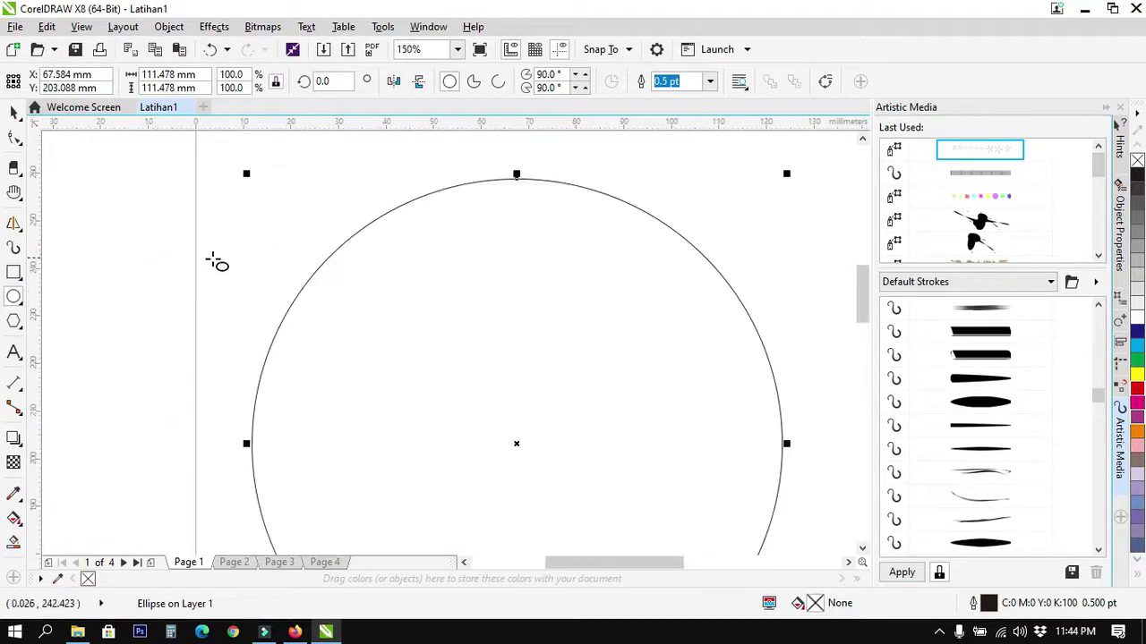
scroll(218, 259, "down", 1)
left_click_drag(418, 399, 453, 351)
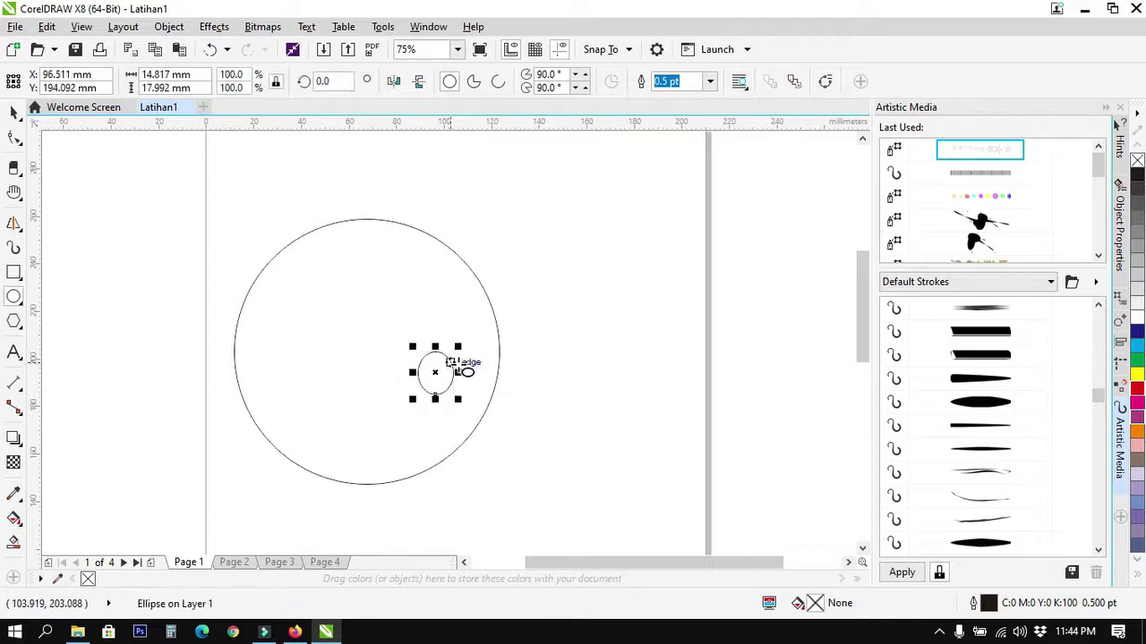
key("Delete")
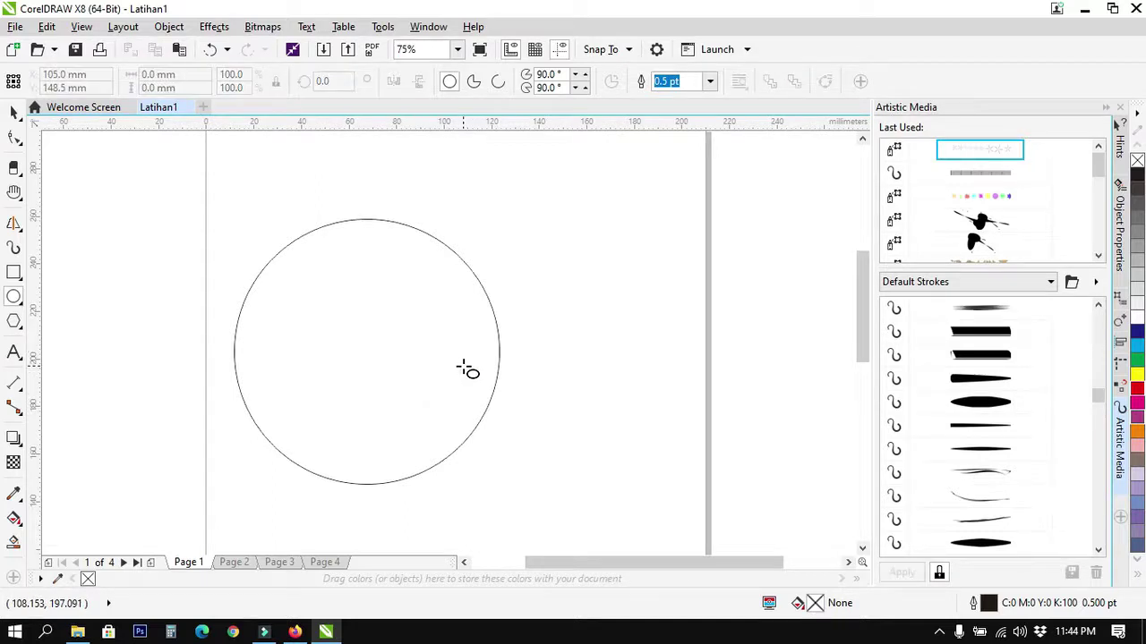
Draw an upright ellipse about 56 by 89 mm overlapping the circle's right side
left_click_drag(421, 273, 555, 480)
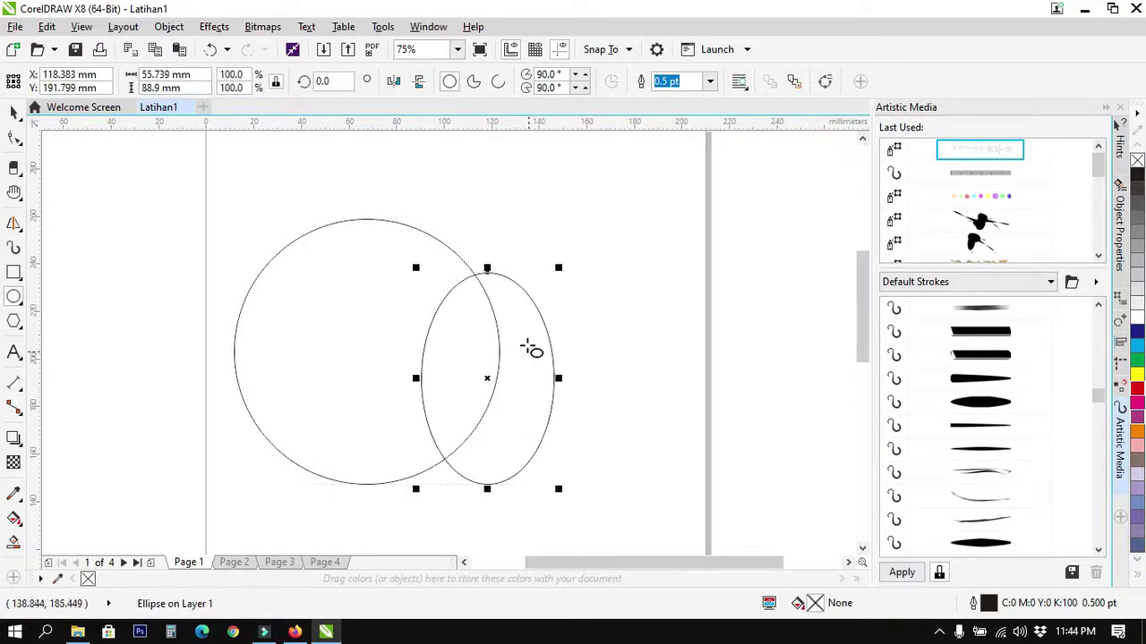
left_click_drag(216, 156, 426, 242)
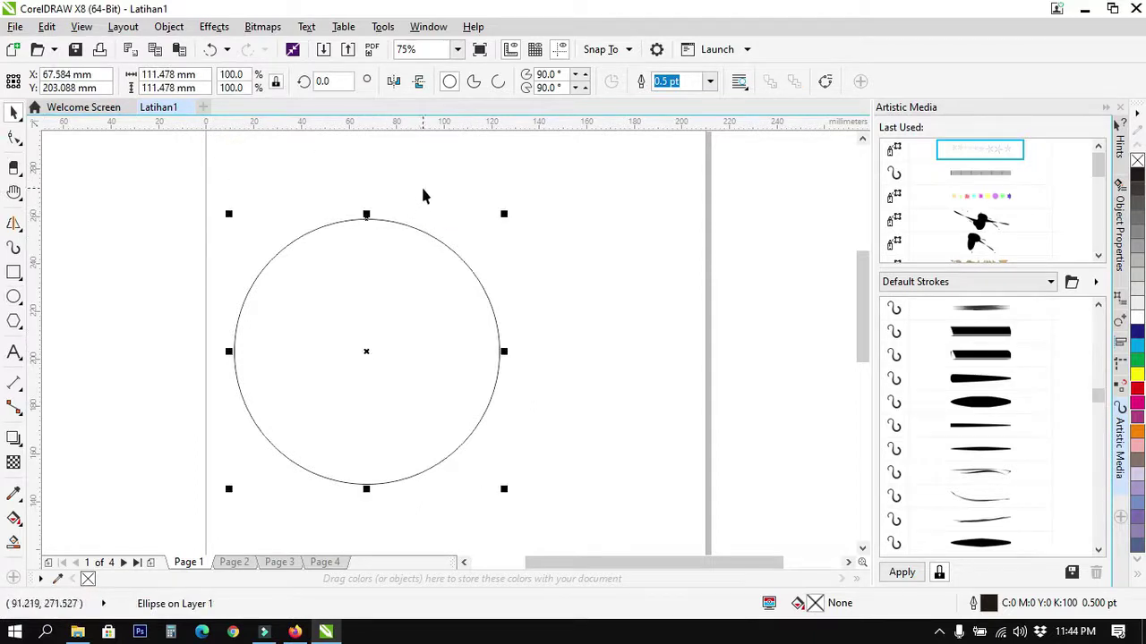
Turn the circle into a three-quarter pie and rotate it to 90°
left_click(473, 82)
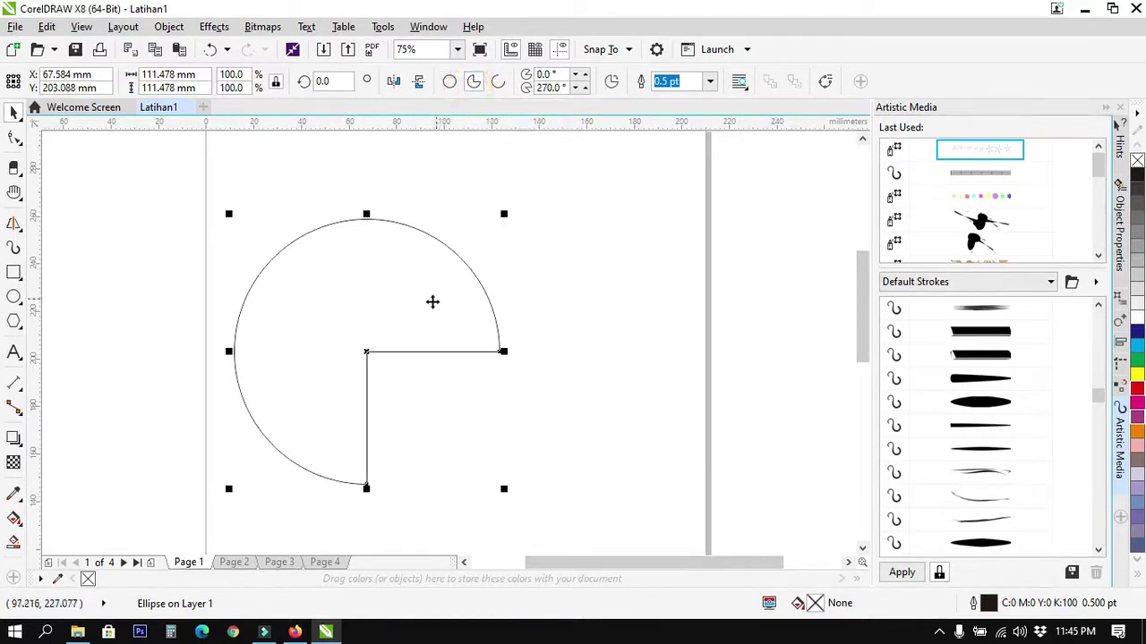
left_click(536, 317)
left_click(378, 315)
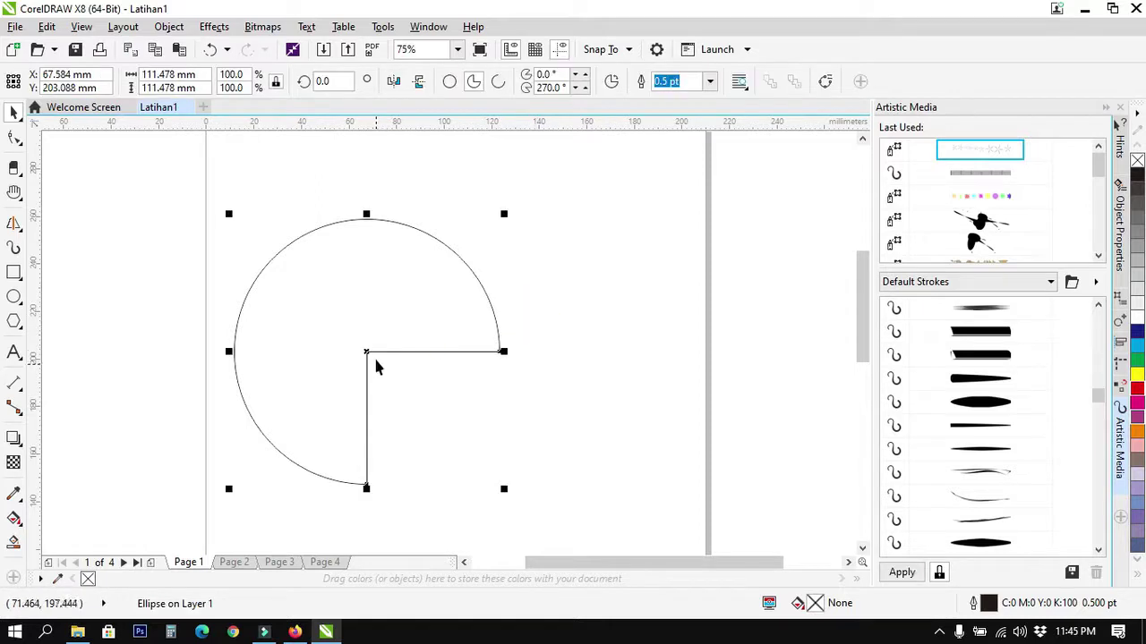
left_click(428, 287)
left_click(436, 294)
left_click(412, 307)
left_click_drag(509, 212, 291, 268)
left_click(291, 268)
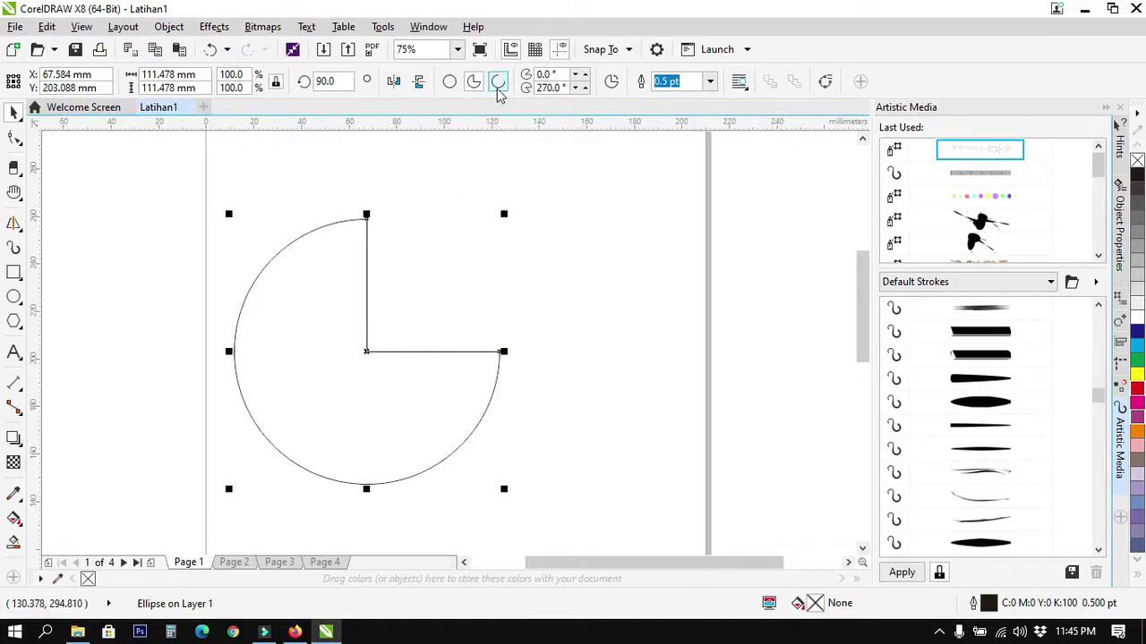
Convert the pie to an open arc and set its starting and ending angles to 3° and 273°
left_click(498, 84)
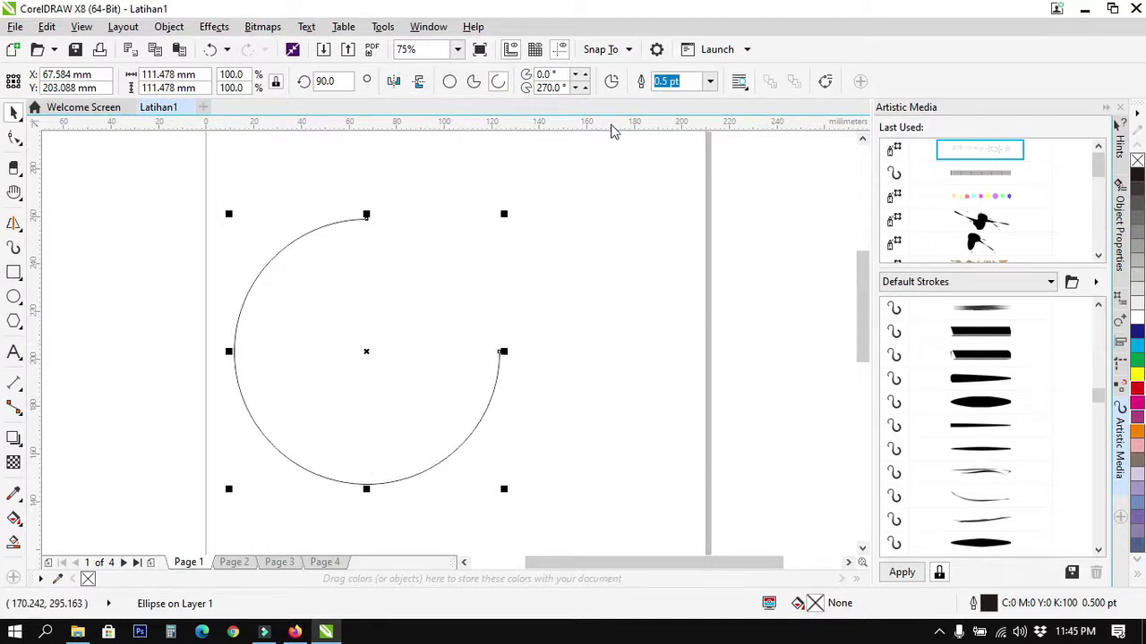
left_click(584, 75)
left_click(584, 74)
left_click(585, 74)
left_click(585, 74)
left_click(576, 76)
left_click(584, 87)
left_click(585, 88)
left_click(584, 88)
left_click(584, 88)
left_click(585, 88)
left_click(584, 88)
left_click(584, 88)
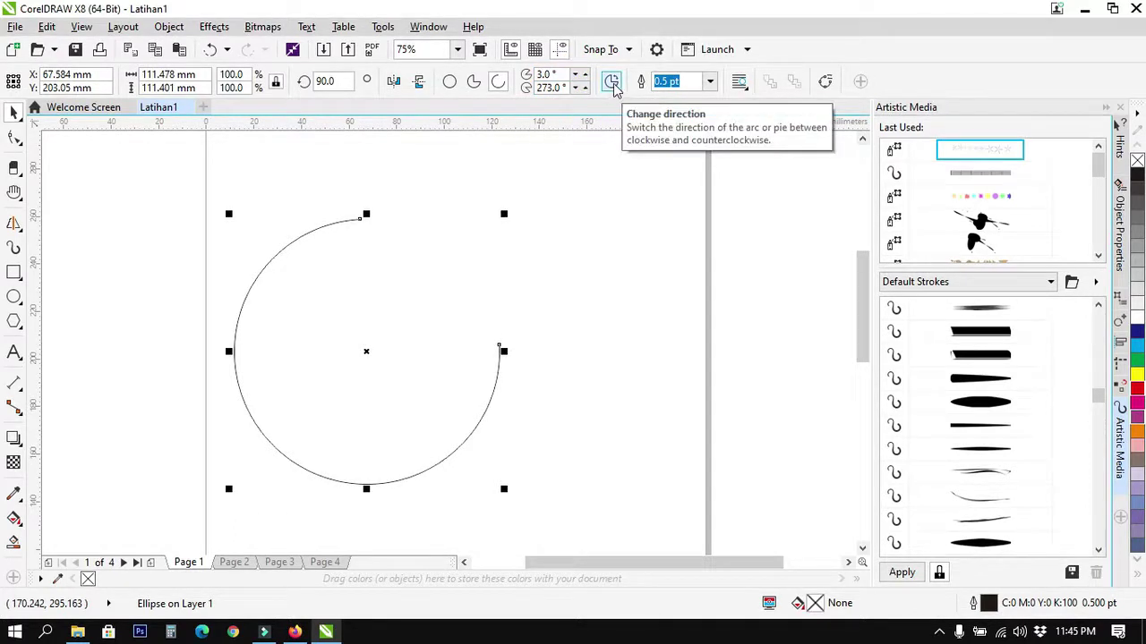
Switch the arc's direction back and forth between clockwise and counterclockwise
left_click(613, 82)
left_click(612, 82)
left_click(612, 83)
left_click(612, 82)
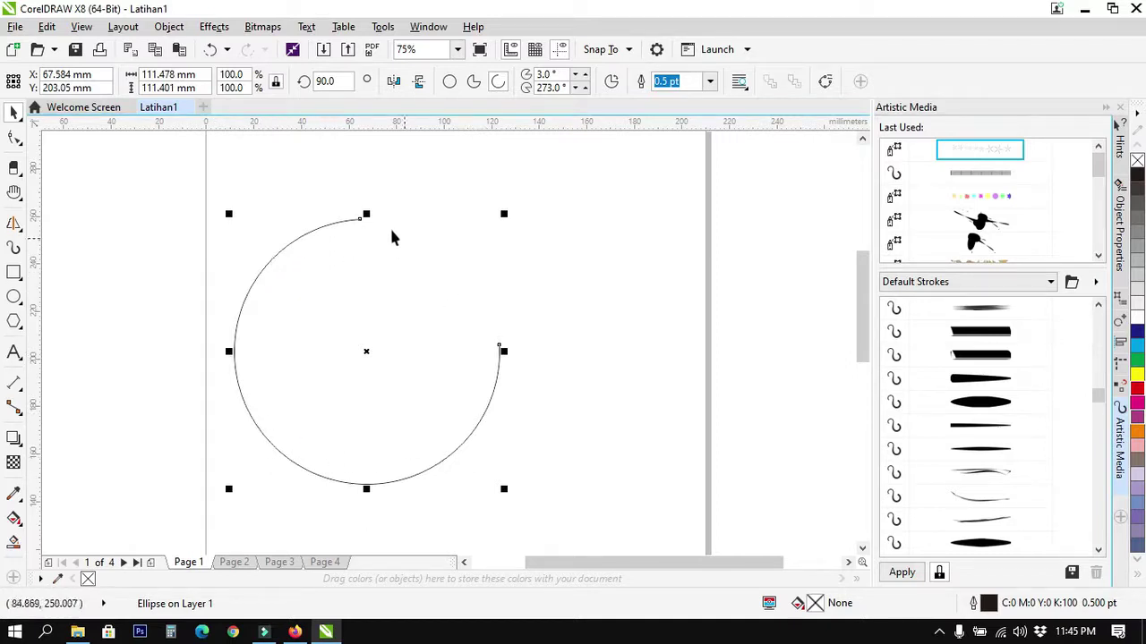
left_click(612, 82)
left_click(612, 82)
left_click(614, 83)
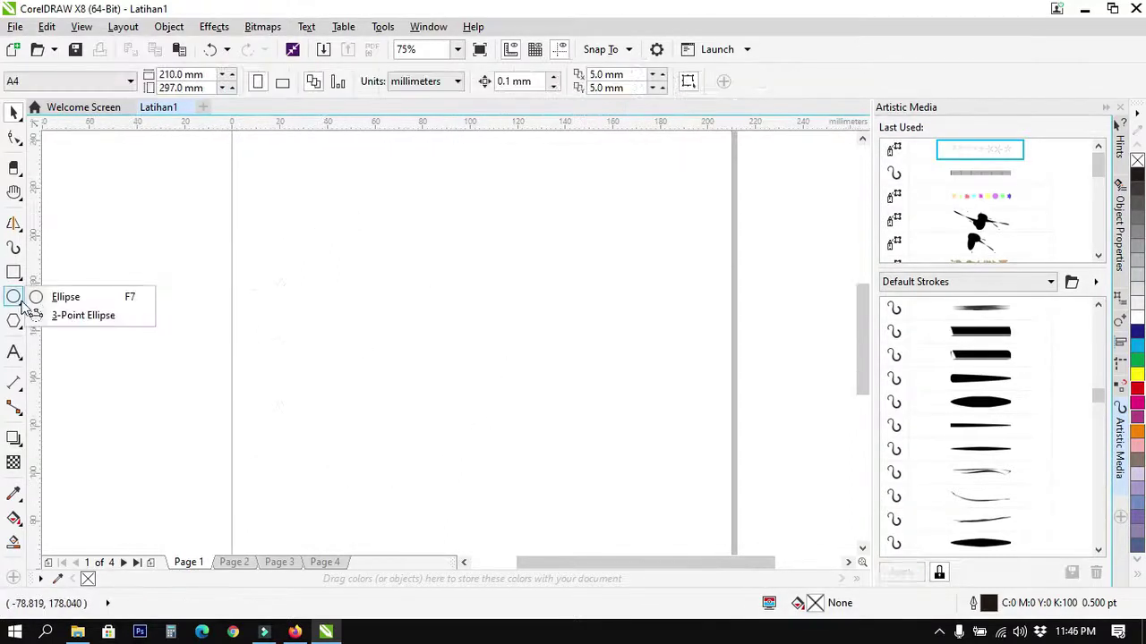
Draw a 3-Point Ellipse about 93 mm wide and 98 mm high in the middle of the page
left_click(81, 316)
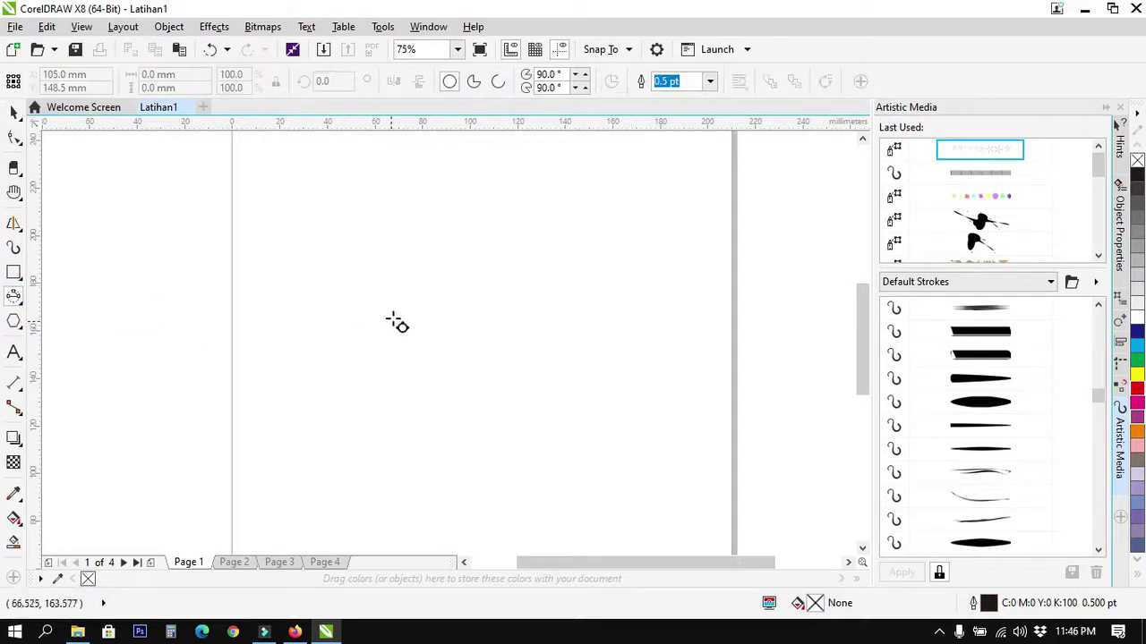
left_click_drag(335, 312, 557, 313)
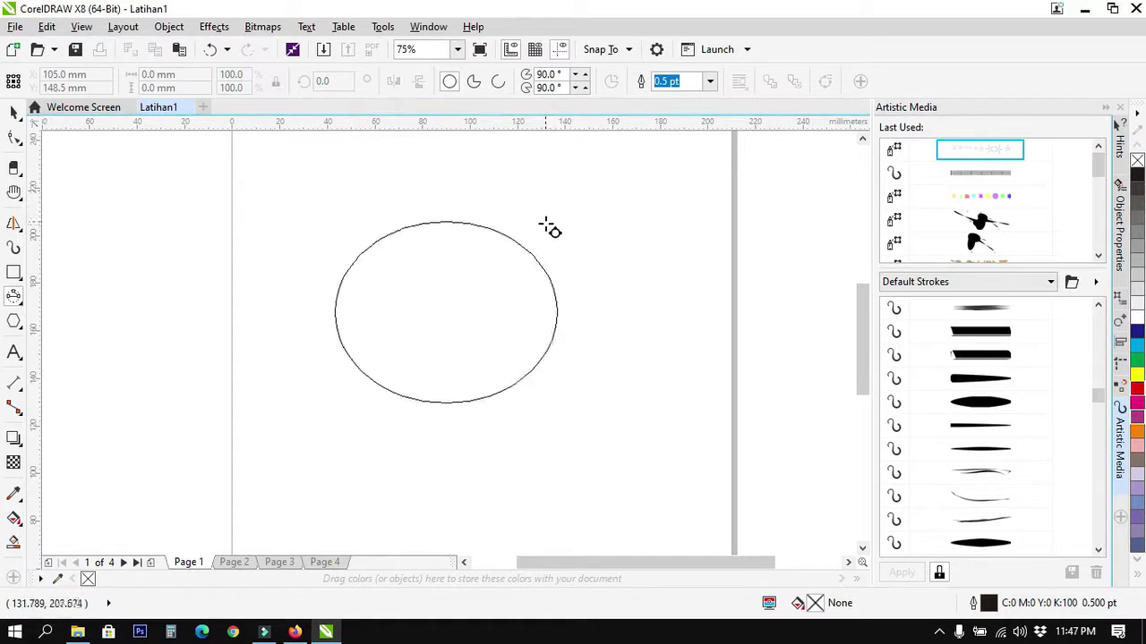
left_click(549, 196)
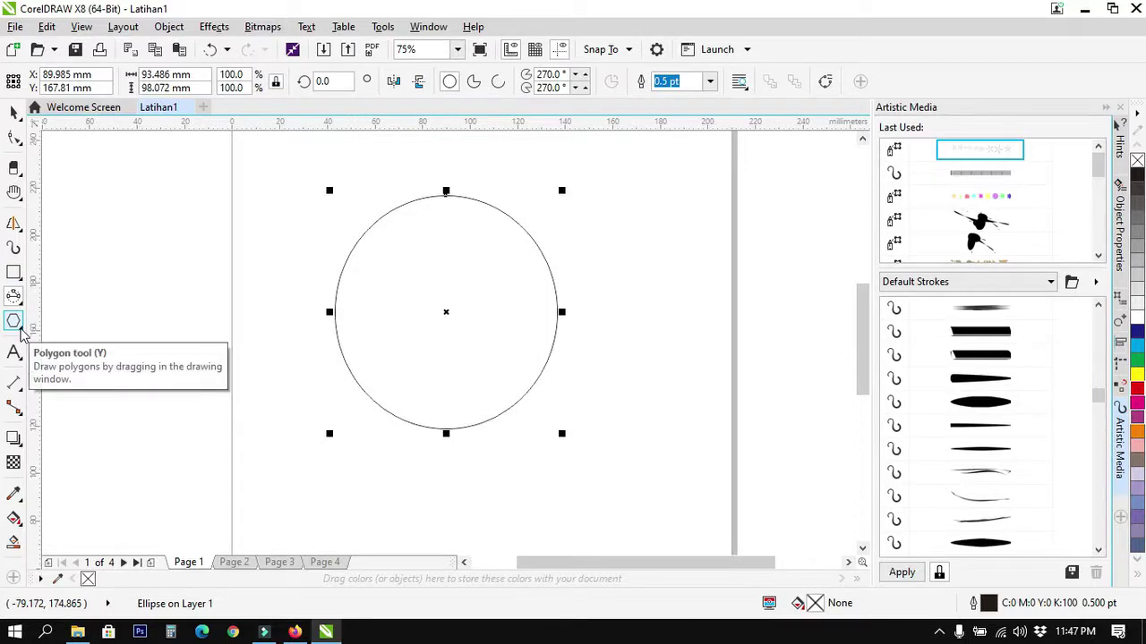
Select the ellipse and delete it from the page
left_click(20, 329)
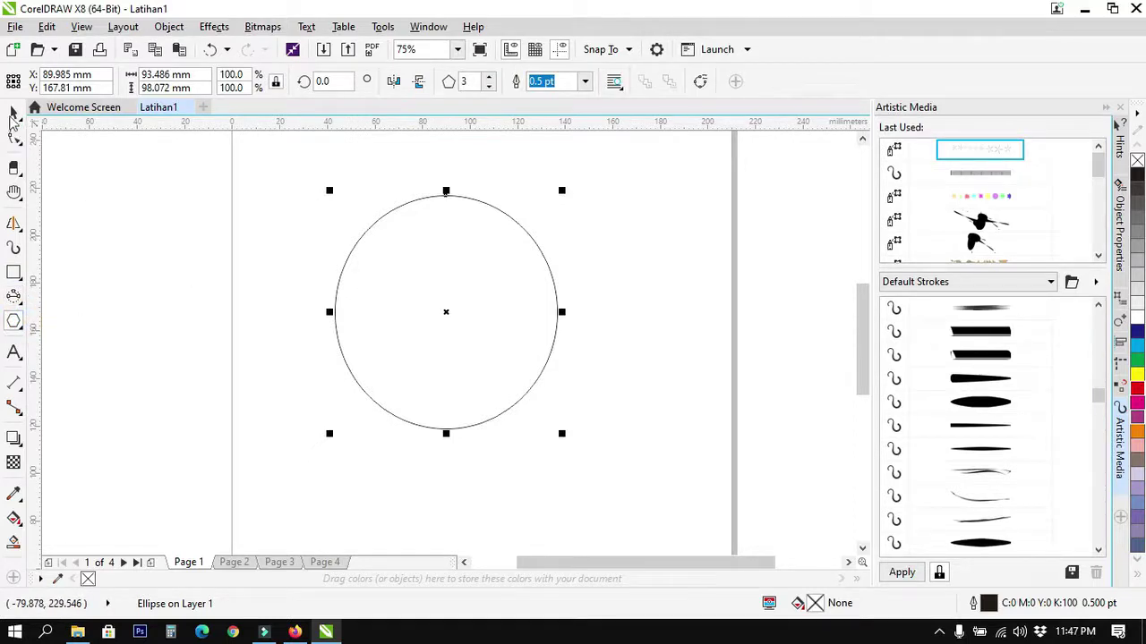
left_click(13, 113)
left_click(438, 329)
key("Delete")
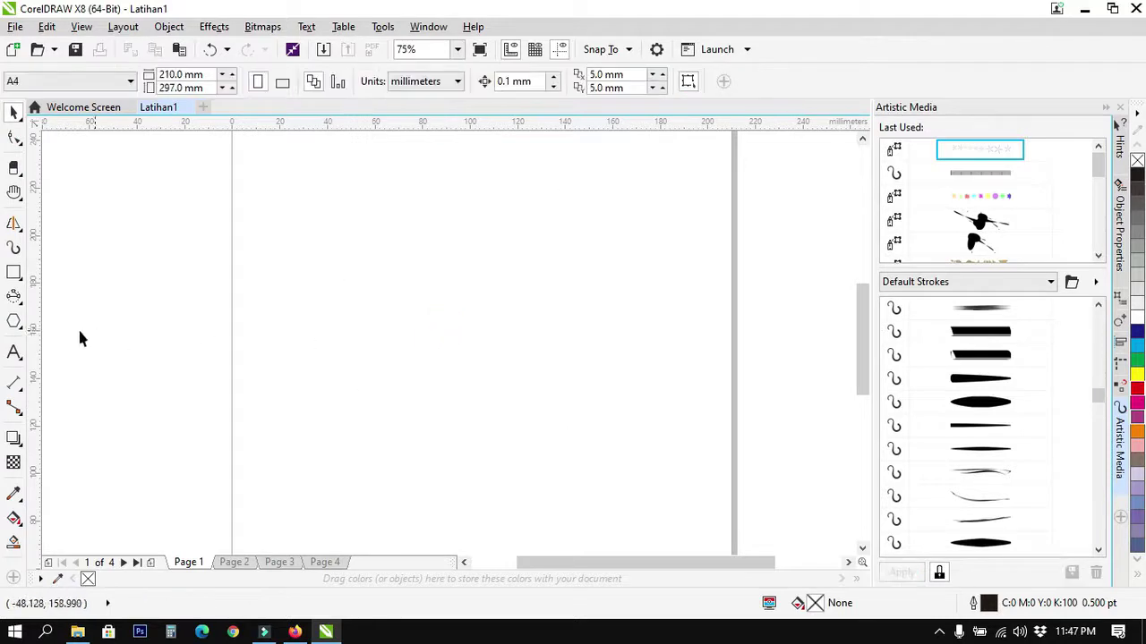
Draw a triangle about 132 by 83 mm with the Polygon tool and raise its number of sides to 10
left_click(14, 322)
left_click_drag(262, 222, 629, 489)
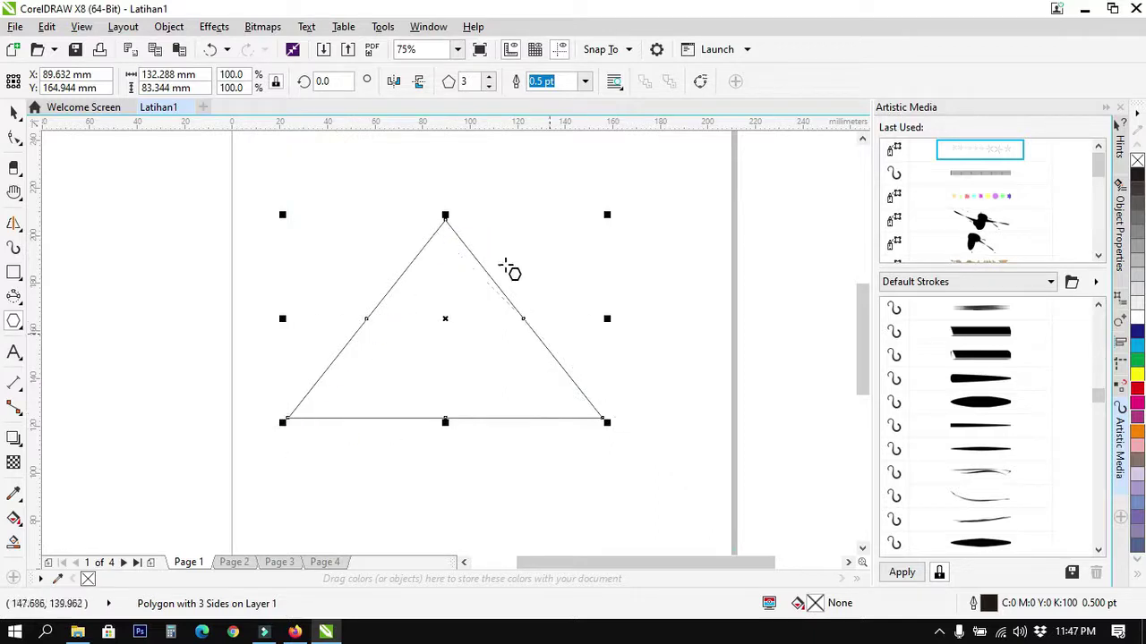
left_click(465, 81)
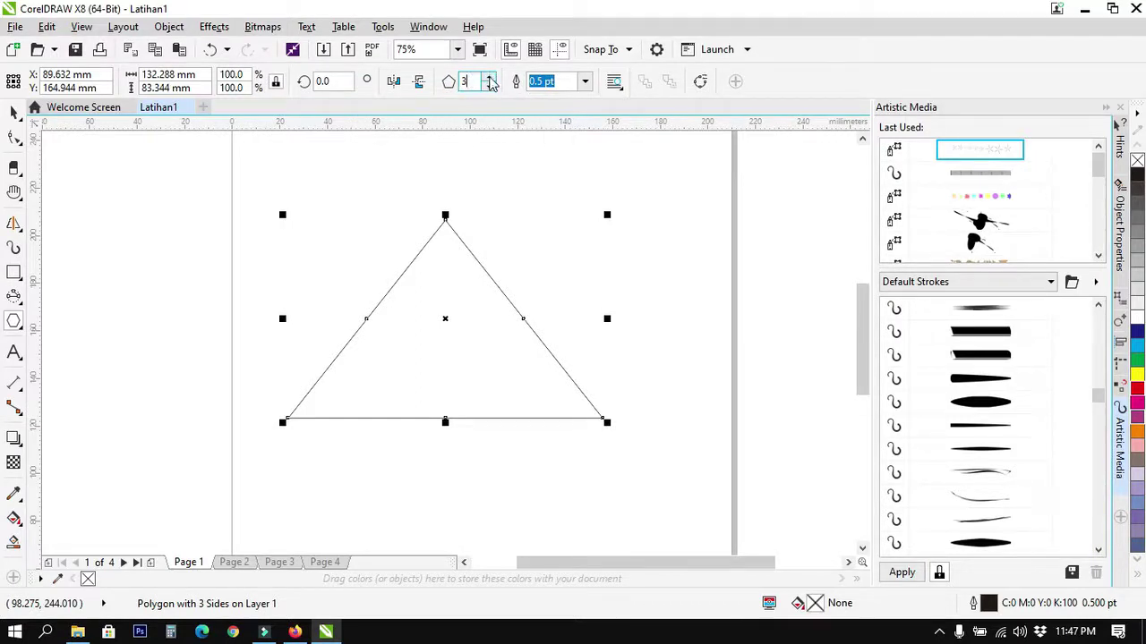
left_click(488, 77)
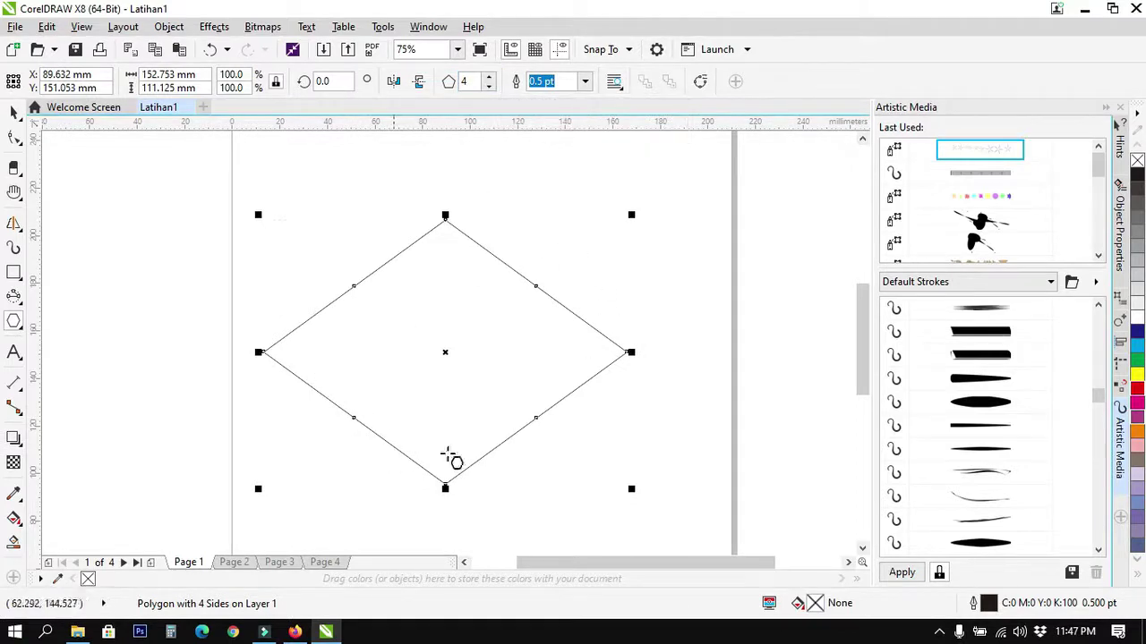
left_click(488, 79)
left_click(488, 79)
left_click(488, 79)
left_click(489, 79)
left_click(490, 79)
left_click(489, 78)
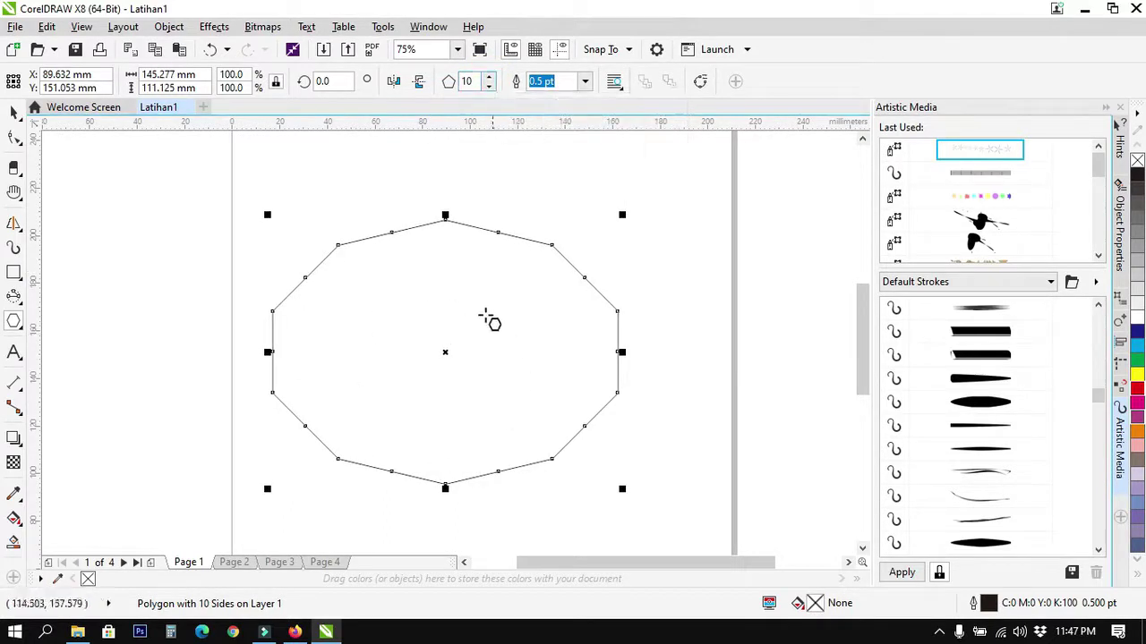
Delete the polygon and draw a five-pointed star about 99 by 86 mm with the Star tool
key("Delete")
left_click(18, 326)
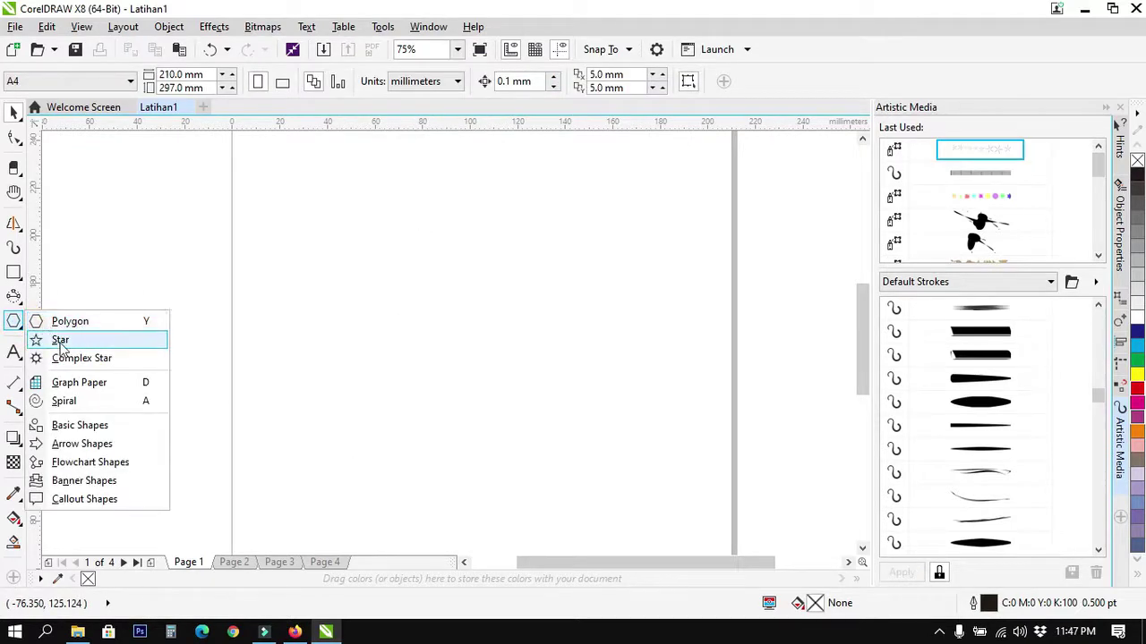
left_click(60, 341)
left_click_drag(331, 226, 576, 441)
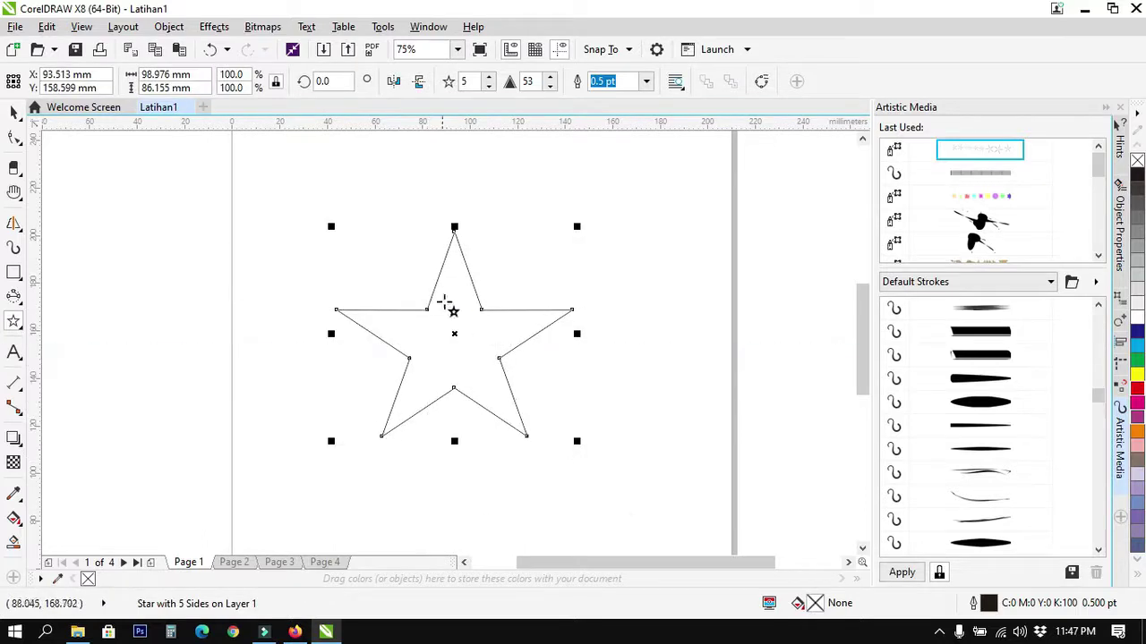
Set the star's number of points to 10
left_click(489, 78)
left_click(489, 78)
left_click(488, 78)
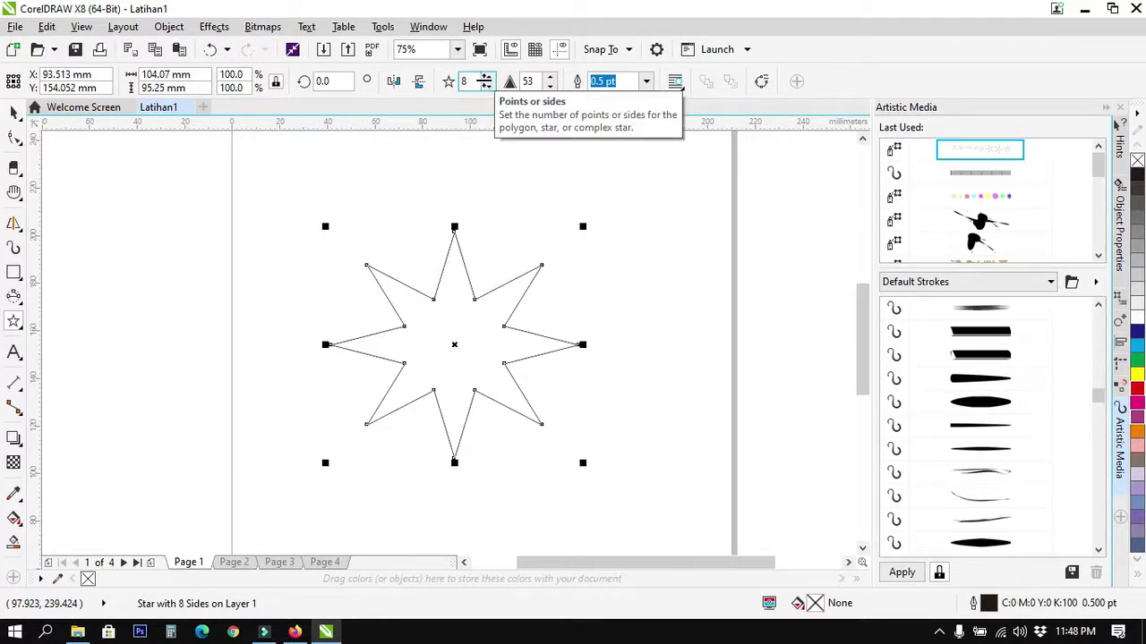
left_click(488, 78)
left_click(489, 78)
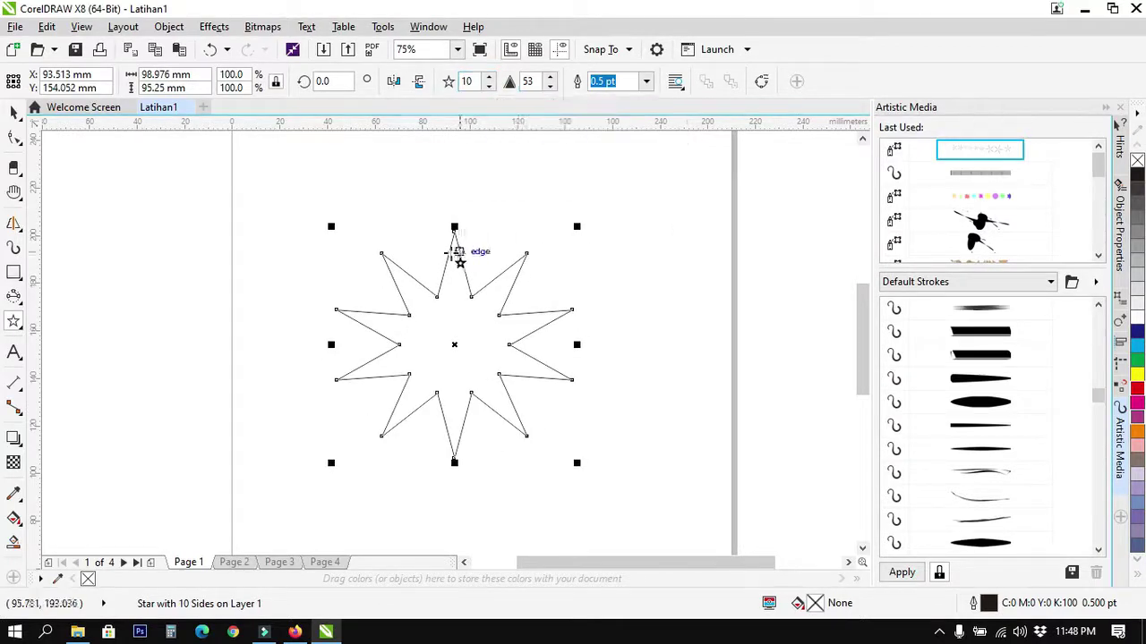
Increase the star's sharpness to 77
left_click(552, 78)
left_click(551, 78)
left_click(552, 78)
left_click(551, 78)
left_click(551, 78)
left_click(551, 78)
left_click(551, 78)
left_click(551, 78)
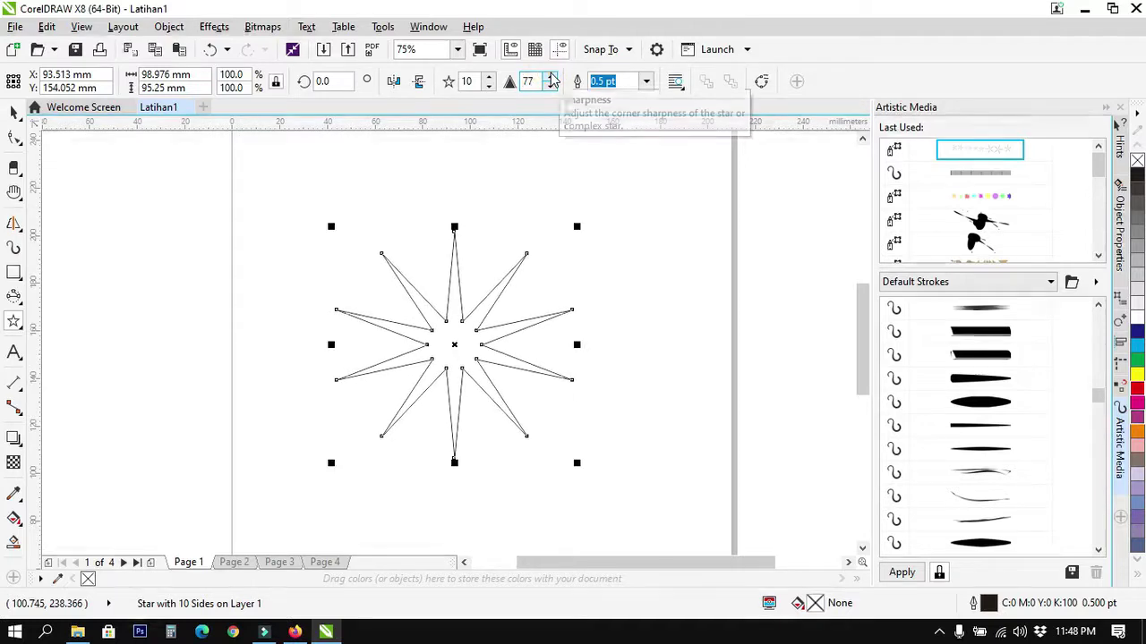
Delete the star and draw a nine-pointed Complex Star about 101 by 105 mm with sharpness 2
key("Delete")
left_click(13, 320)
left_click(78, 358)
left_click_drag(330, 205, 576, 460)
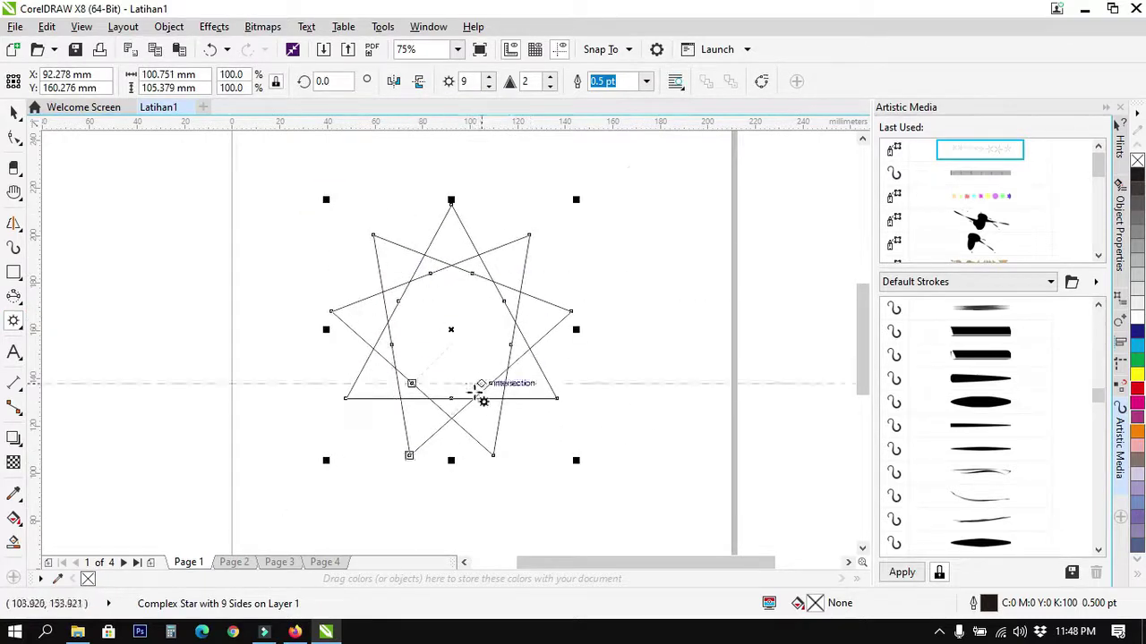
Raise the complex star's number of points to 16
left_click(489, 77)
left_click(490, 77)
left_click(490, 77)
left_click(490, 77)
left_click(490, 77)
left_click(489, 77)
left_click(490, 77)
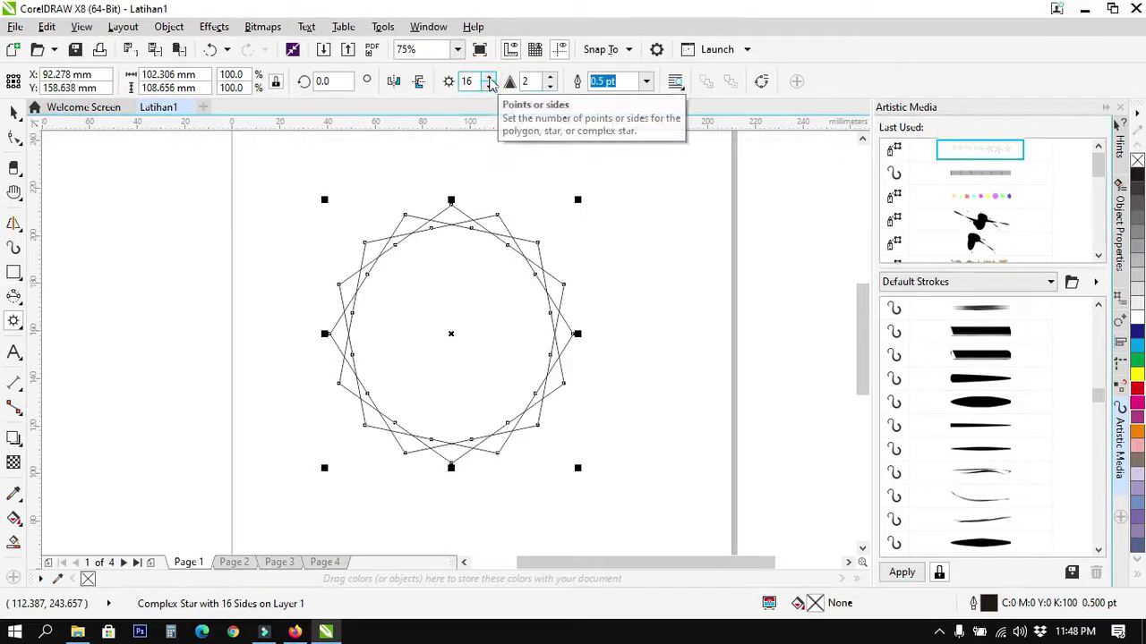
Try different sharpness levels on the complex star and settle on 4
left_click(552, 78)
left_click(552, 78)
left_click(552, 78)
left_click(552, 78)
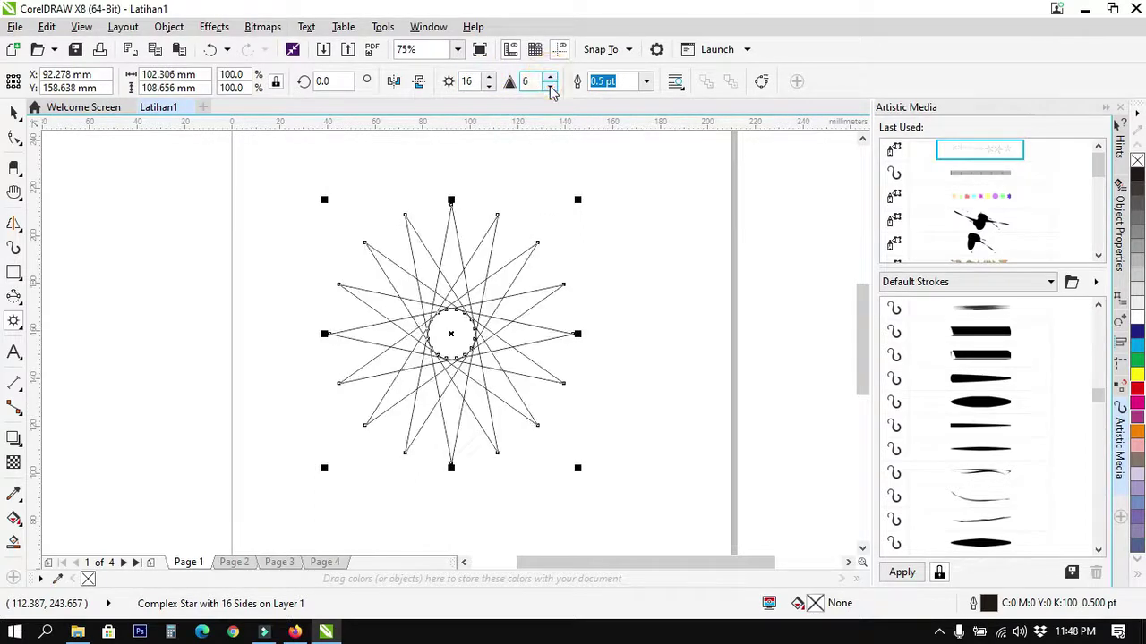
left_click(550, 87)
left_click(550, 87)
left_click(550, 77)
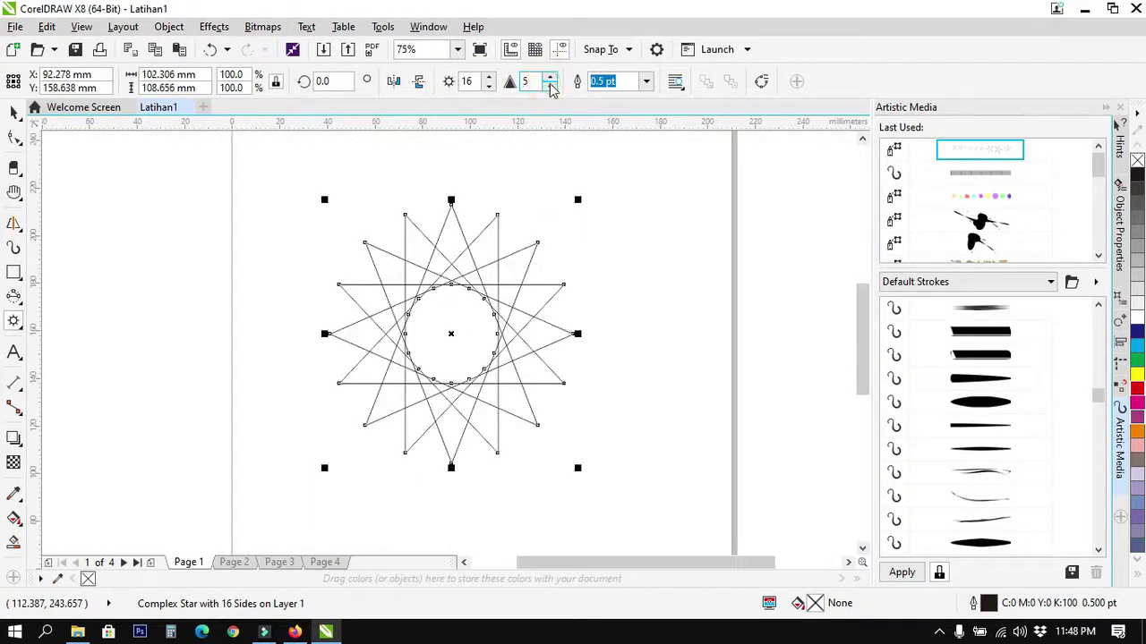
left_click(550, 87)
Select the complex star and delete it from the page
left_click(13, 112)
left_click(120, 185)
left_click(391, 248)
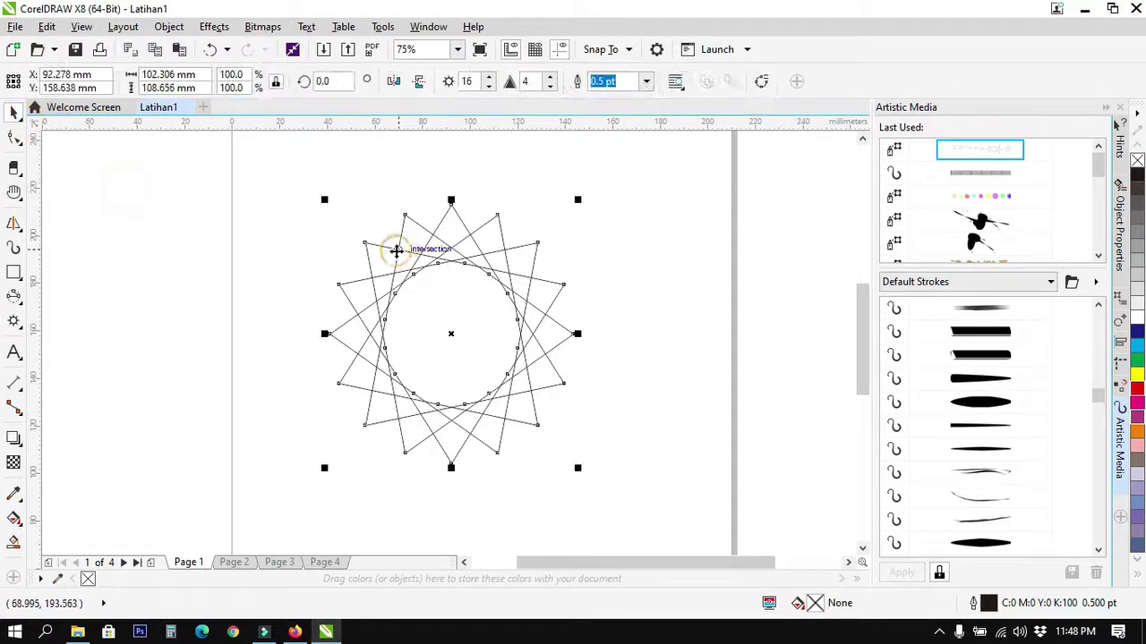
key("Delete")
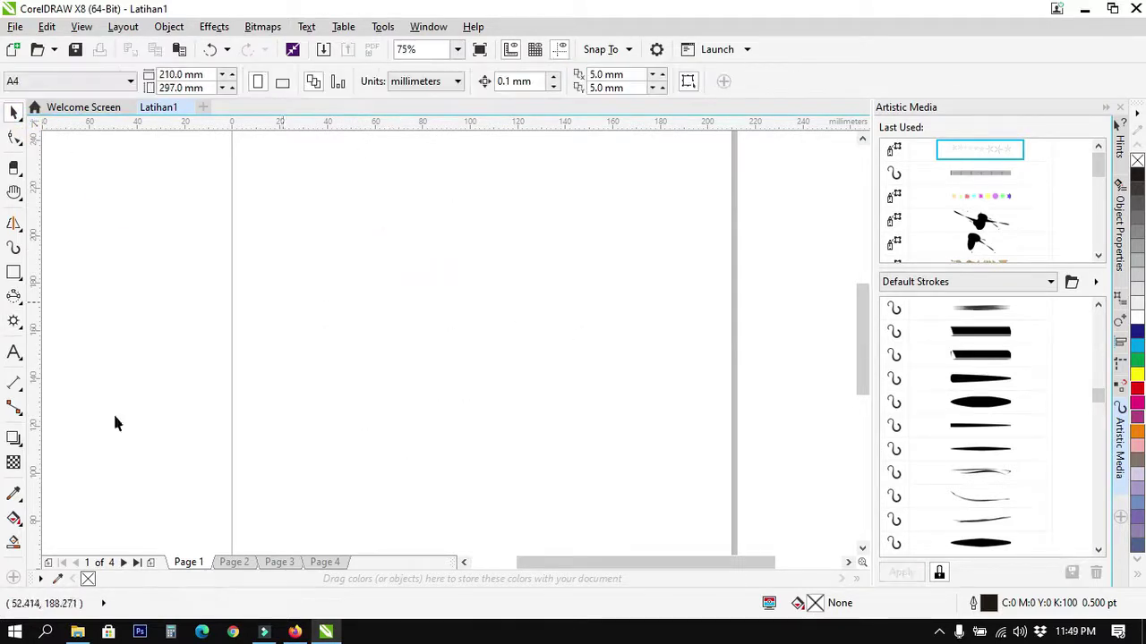
Draw a Graph Paper grid of 4 columns and 3 rows across most of the page width
left_click(18, 323)
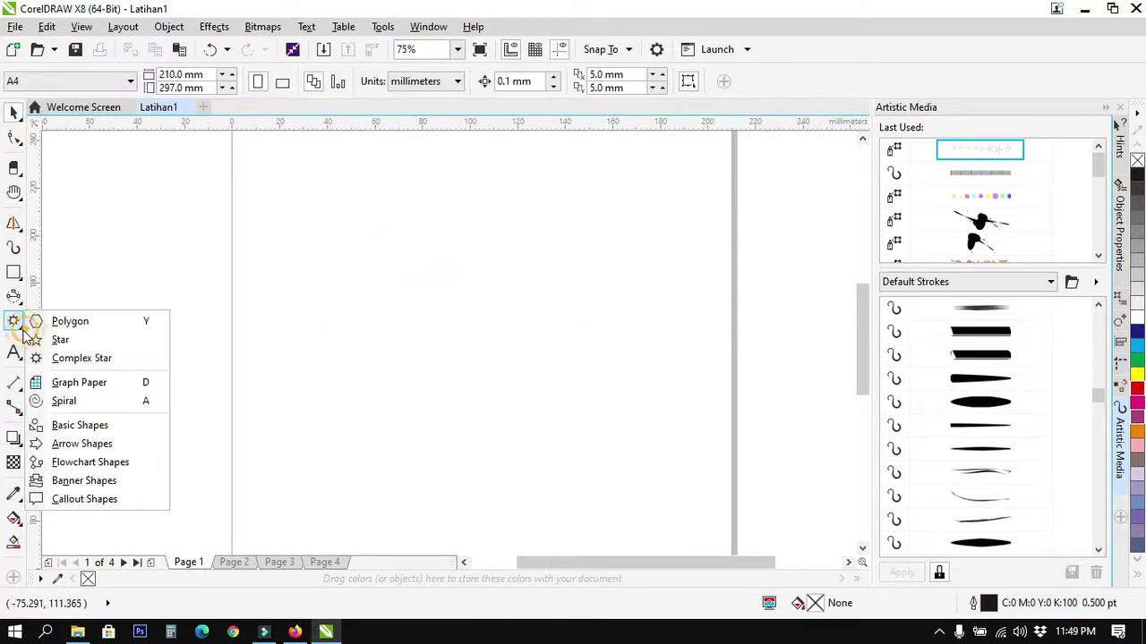
left_click(87, 383)
left_click_drag(254, 183, 642, 517)
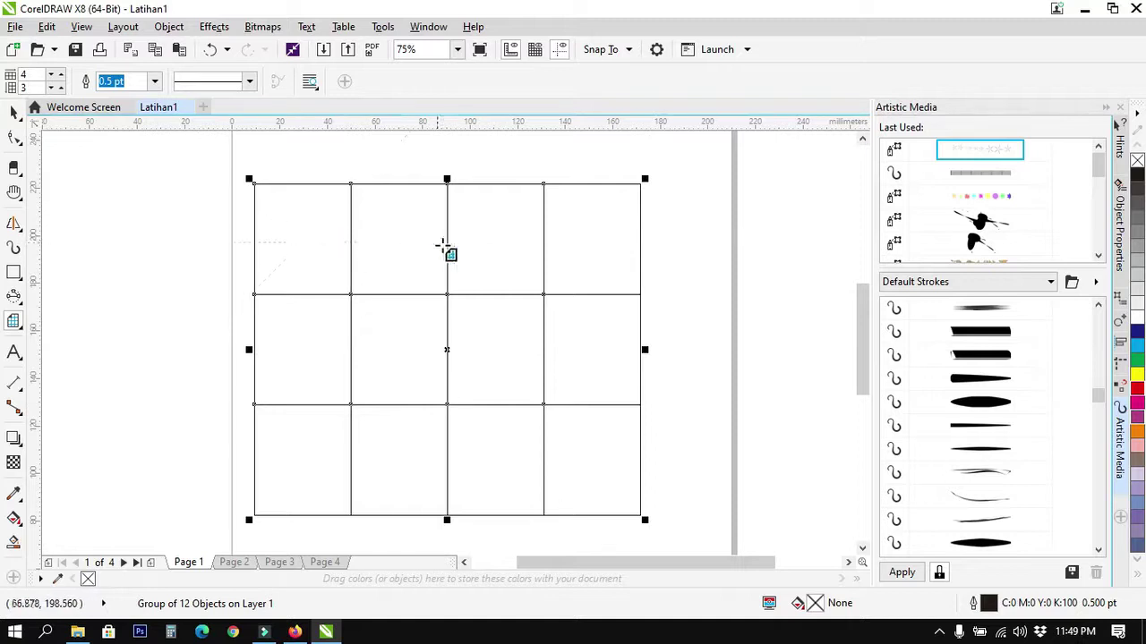
Set the Graph Paper tool to 5 columns and 5 rows for new grids
double_click(30, 75)
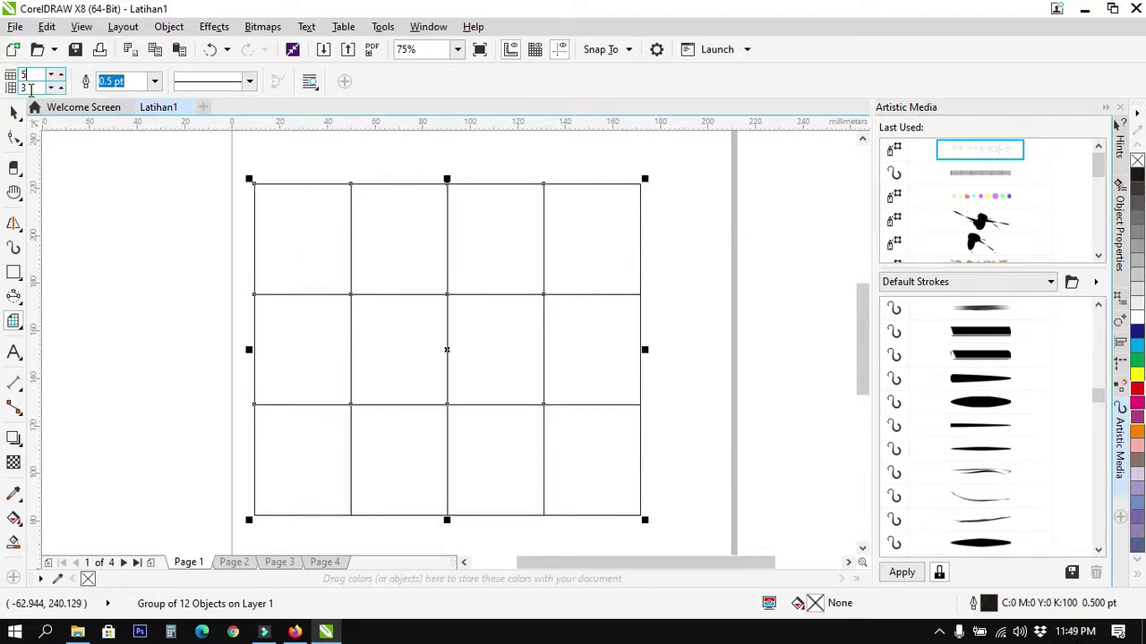
key("Tab")
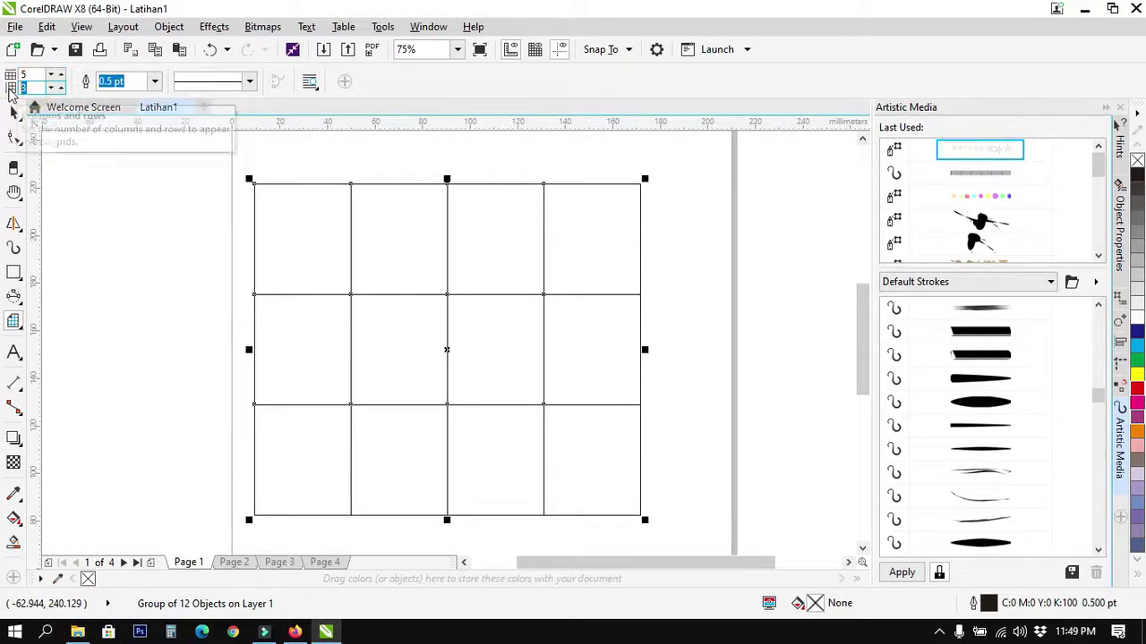
type("5")
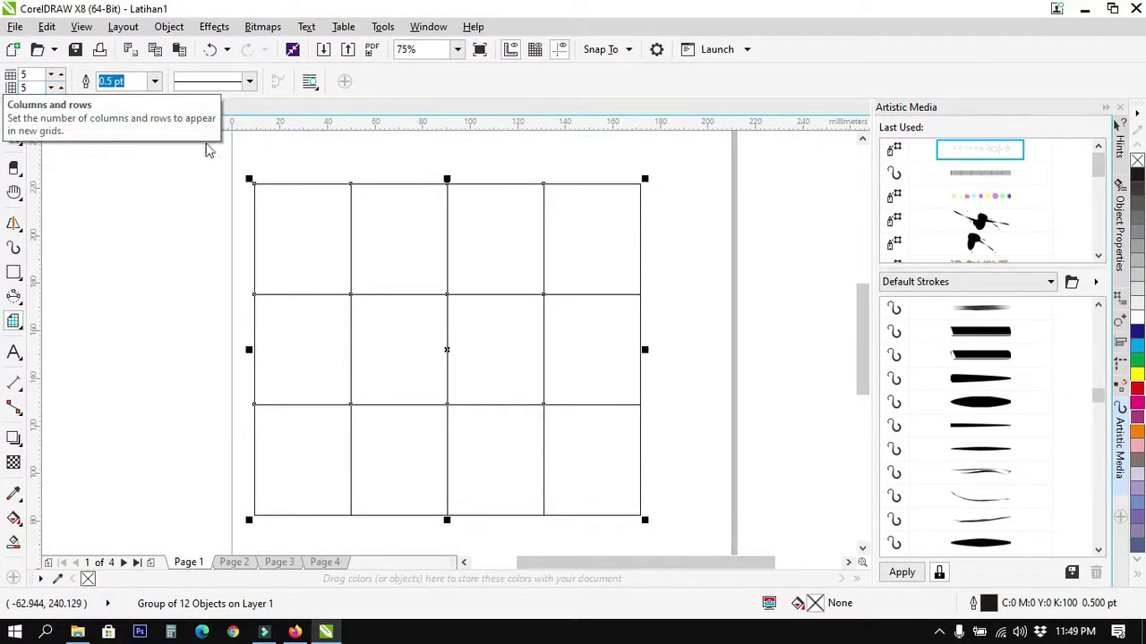
left_click(483, 227)
left_click(394, 248)
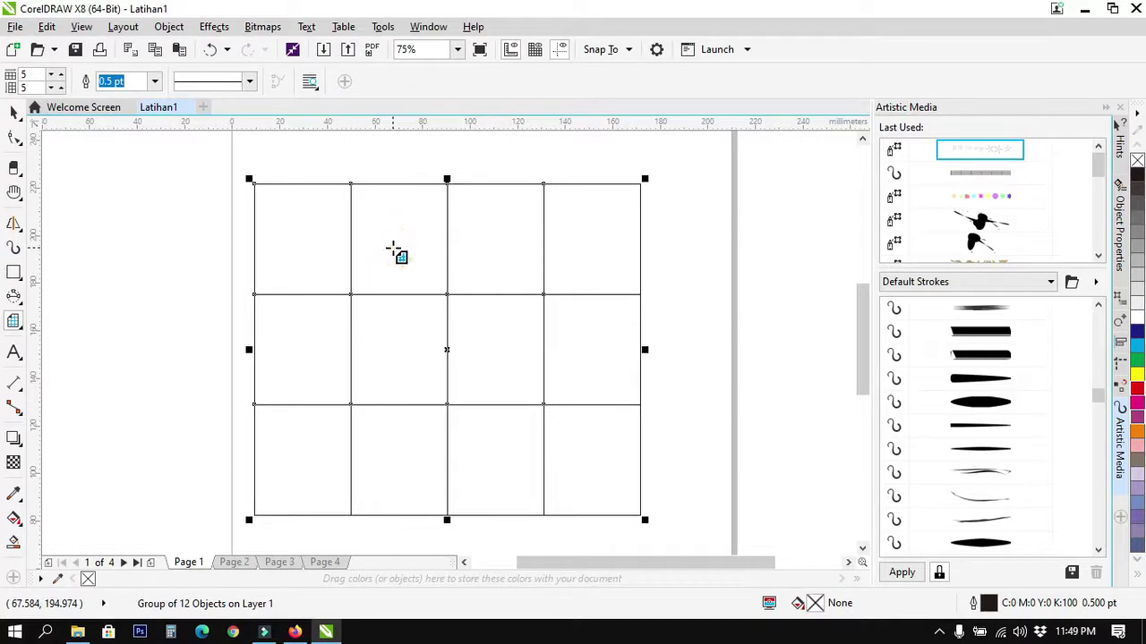
Draw a 5 by 5 graph paper grid about 134 × 139 mm, and delete the 4-column, 3-row grid
left_click_drag(281, 158, 600, 489)
left_click(16, 111)
left_click(79, 151)
left_click(256, 214)
key("Delete")
Select the 5 by 5 grid and delete it from the page
left_click(346, 193)
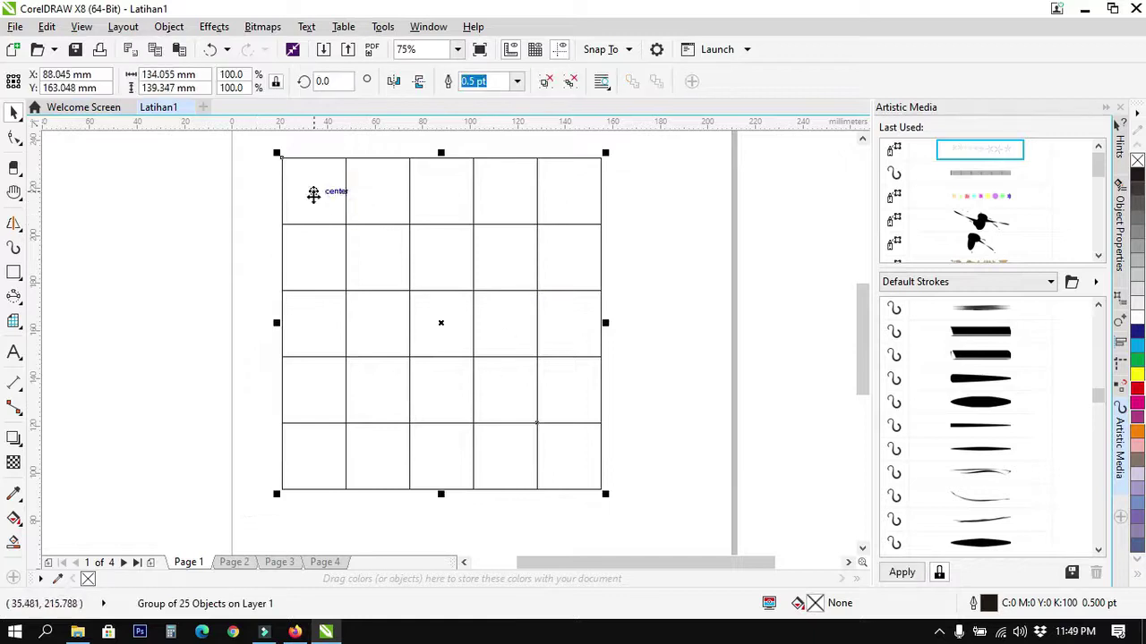
left_click(516, 277)
left_click(651, 272)
left_click(569, 268)
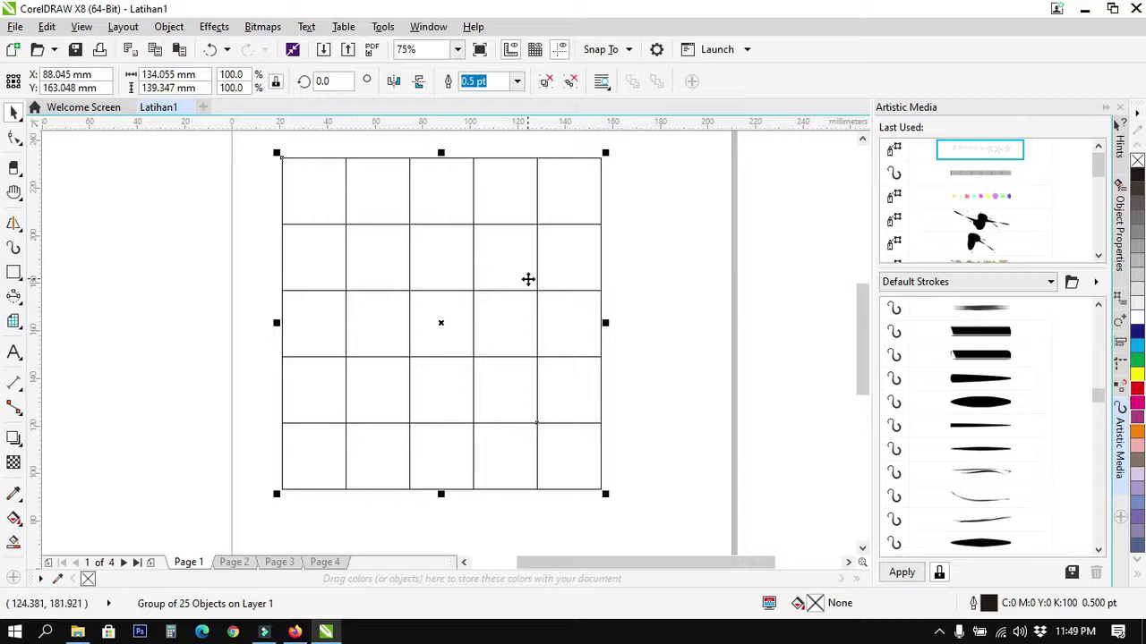
key("Delete")
Draw a spiral with 4 revolutions, about 144 mm wide and high, near the middle of the page
left_click(25, 329)
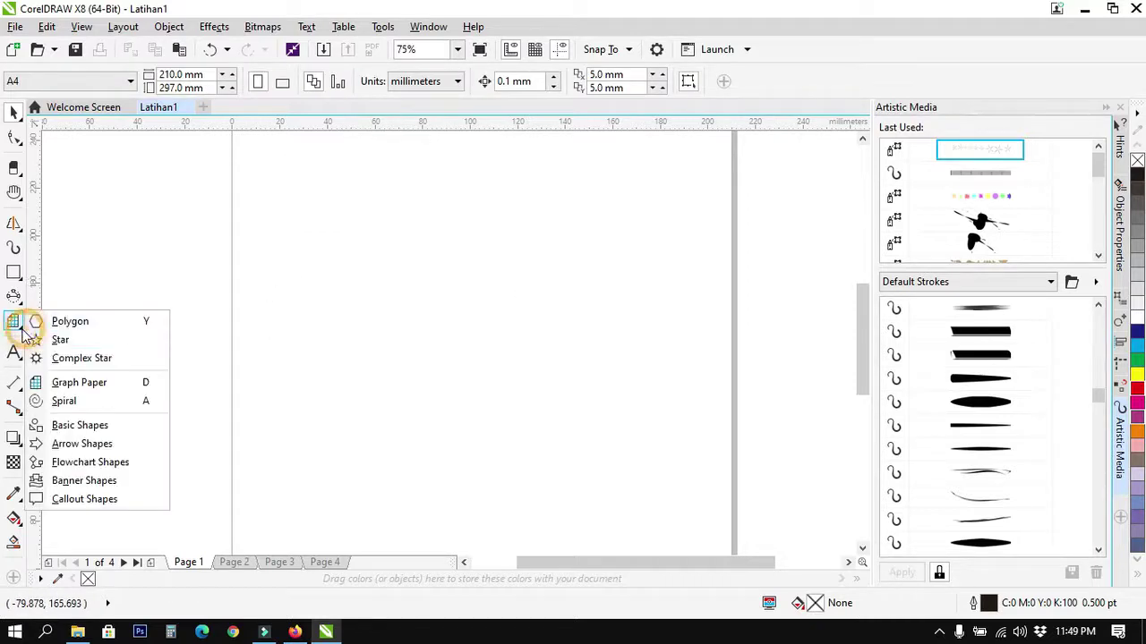
left_click(73, 402)
left_click_drag(293, 160, 640, 503)
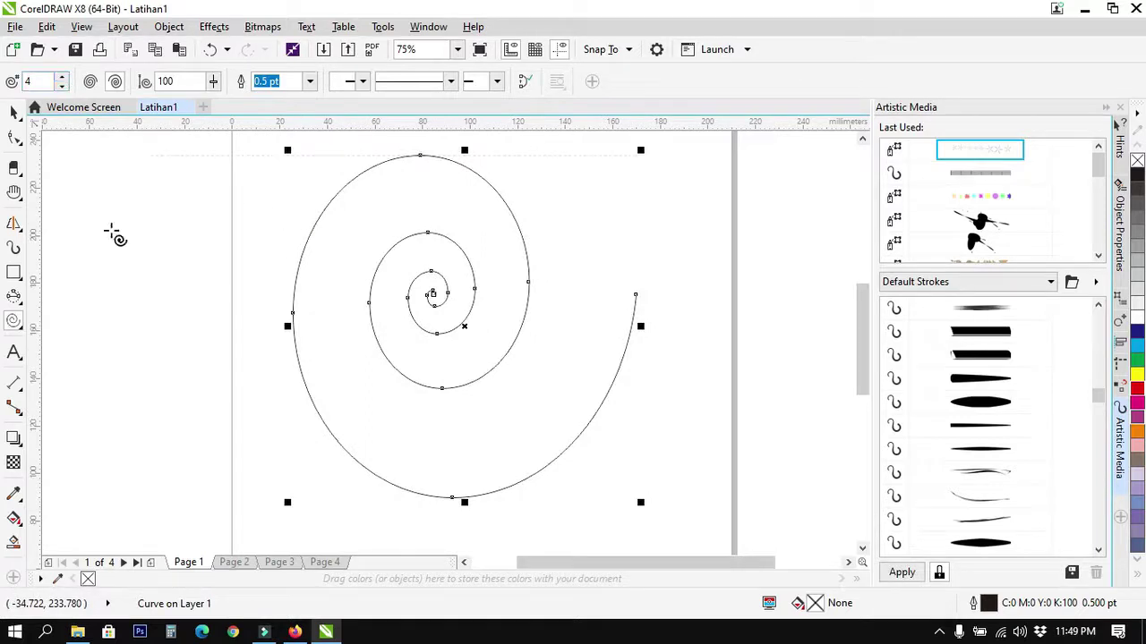
Delete the spiral from the page
left_click(24, 330)
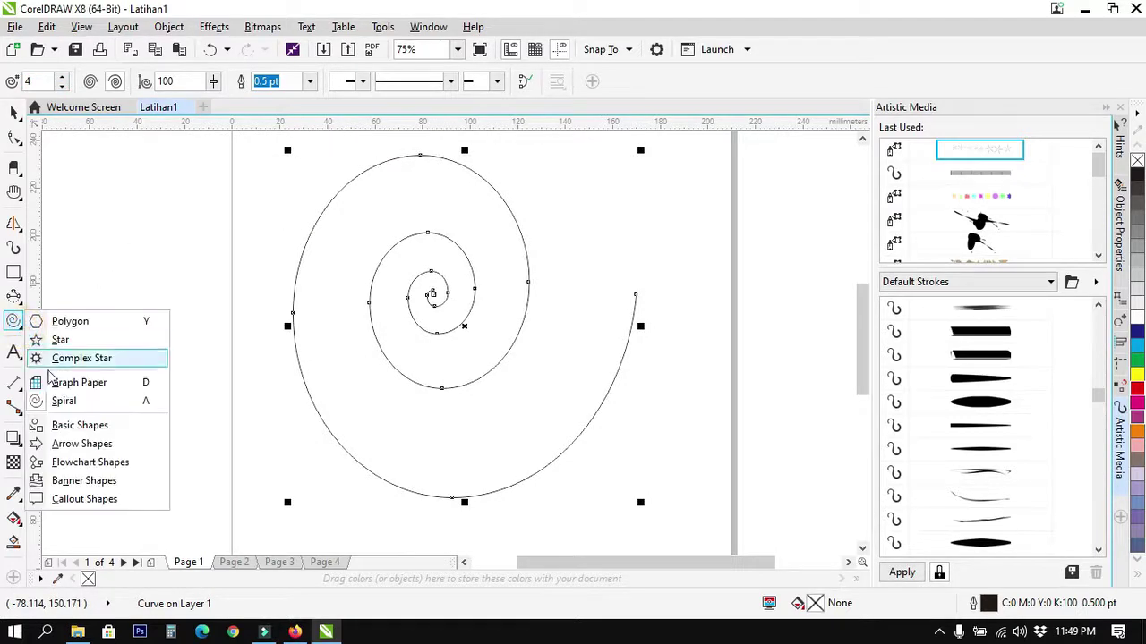
left_click(79, 426)
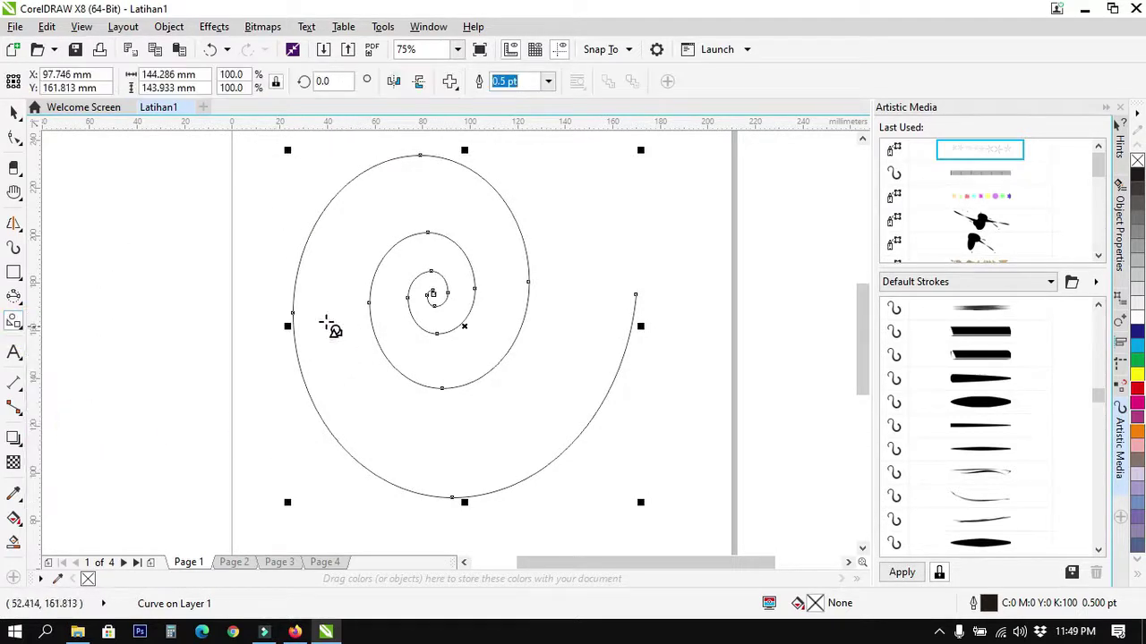
left_click(13, 112)
key("Delete")
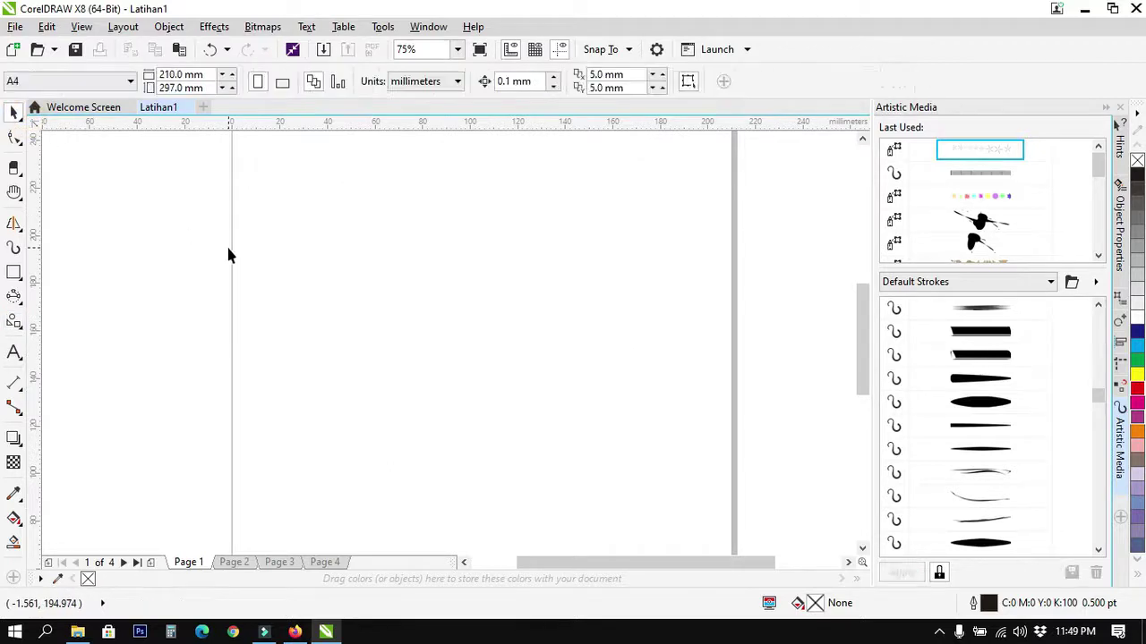
Draw a cylinder with the Basic Shapes tool, about 45 × 104 mm, along the page's left side
left_click(19, 330)
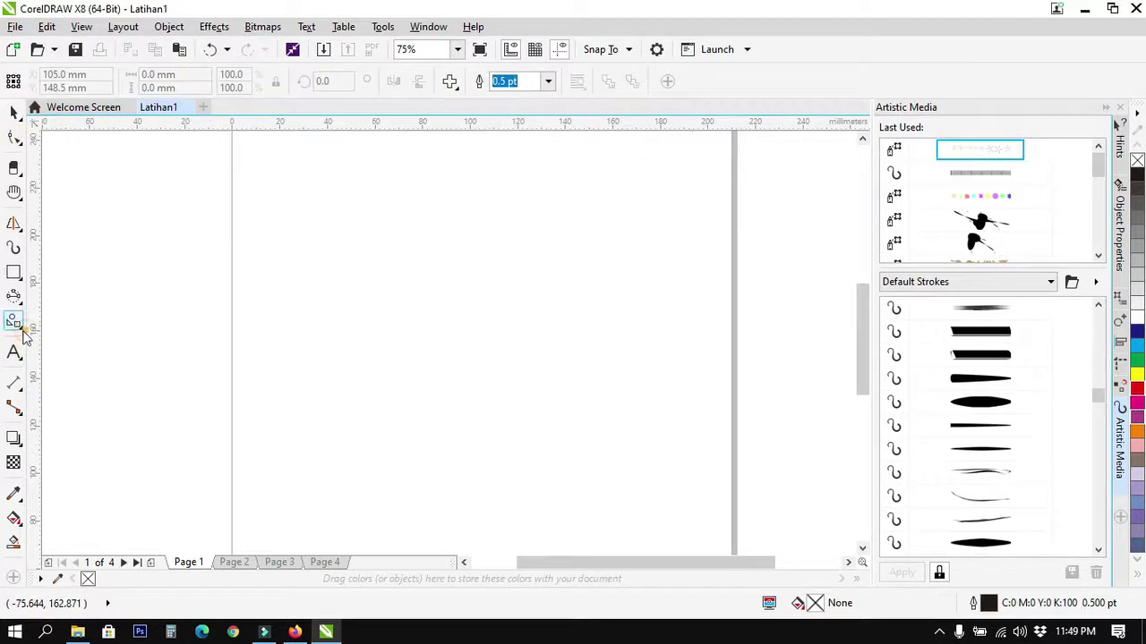
left_click(20, 329)
left_click(89, 426)
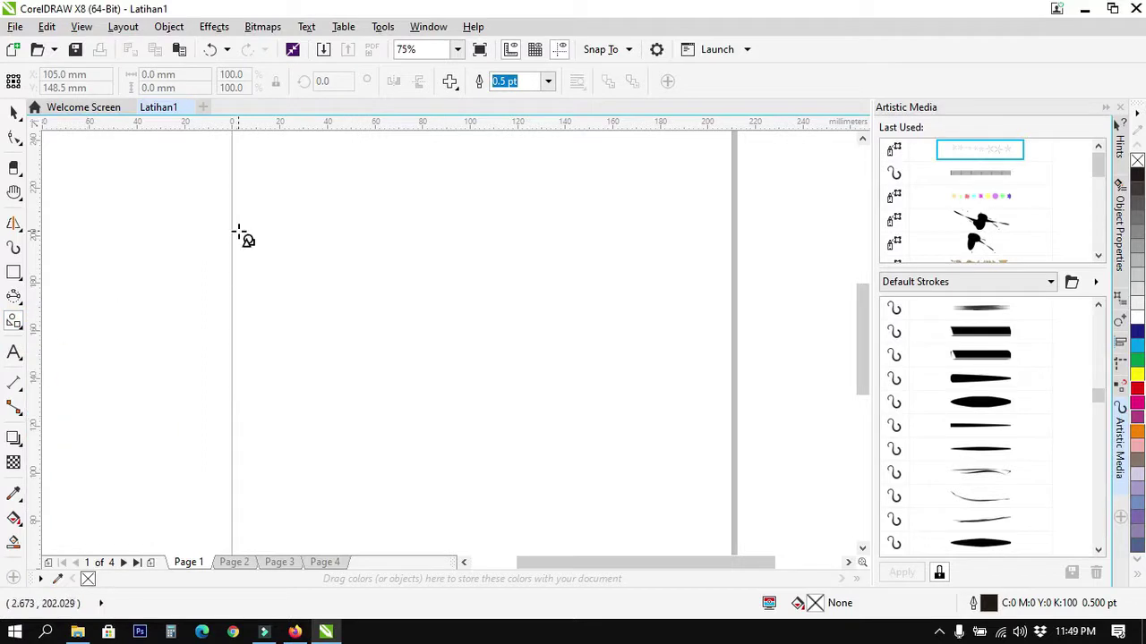
left_click(449, 81)
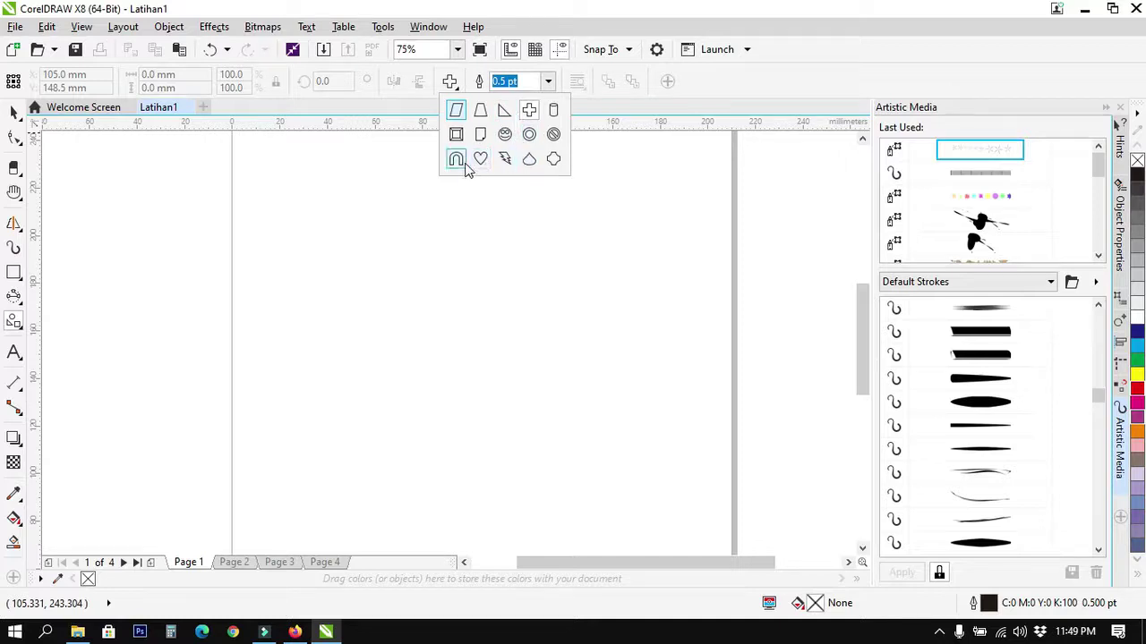
left_click(555, 111)
left_click_drag(255, 193, 362, 431)
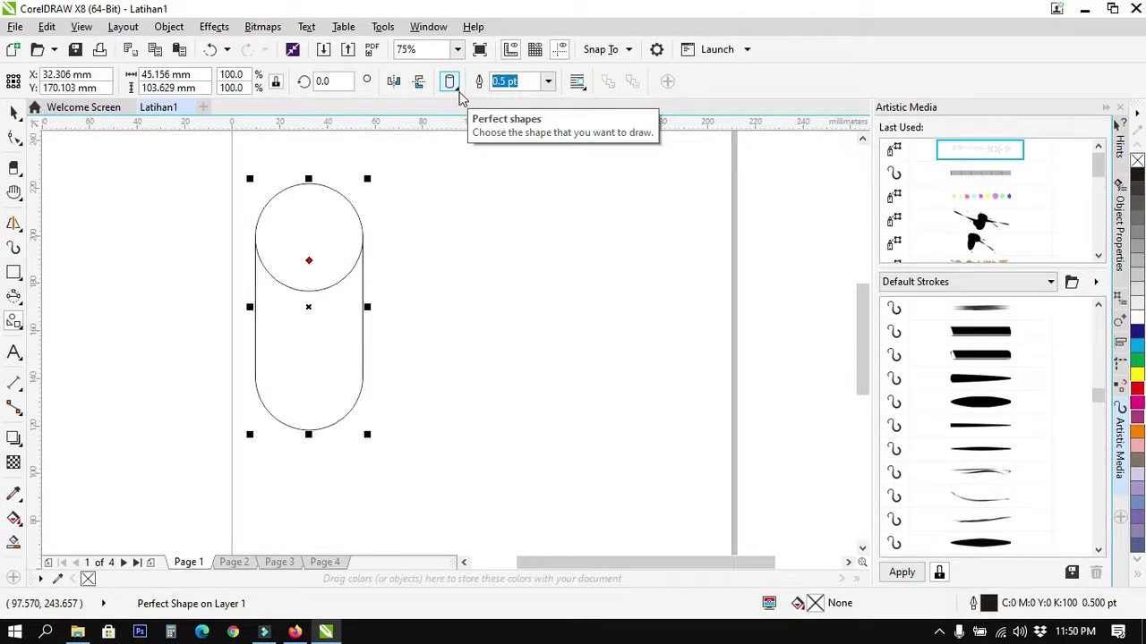
Draw a folded-corner page about 68 × 99 mm beside the cylinder and a teardrop about 57 × 105 mm to its right
left_click(452, 86)
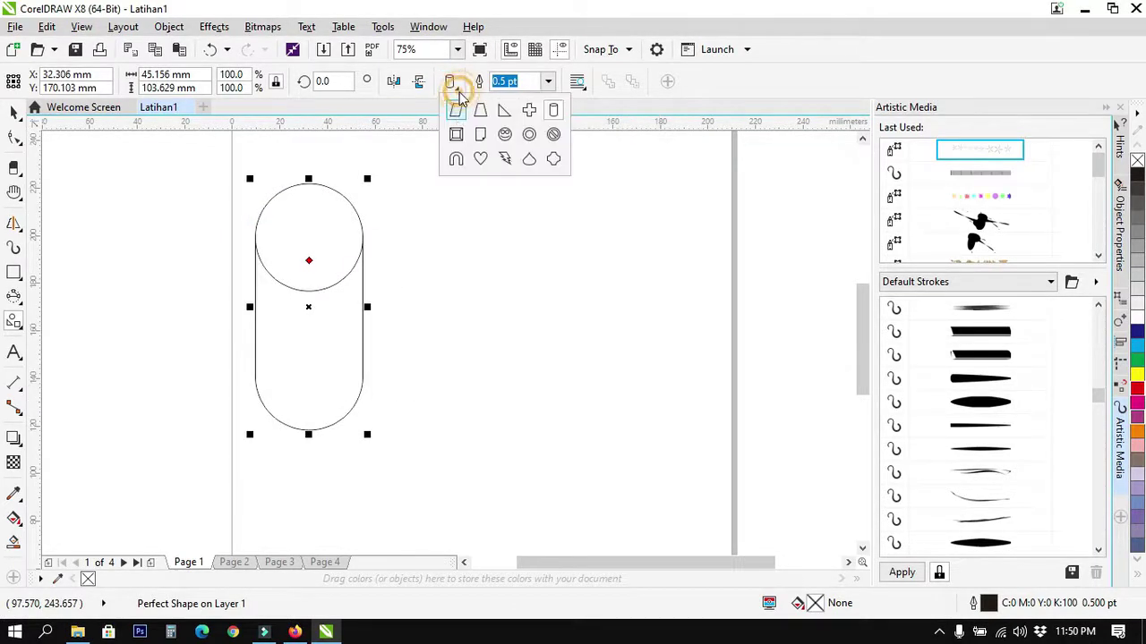
left_click(484, 134)
left_click_drag(394, 184, 614, 389)
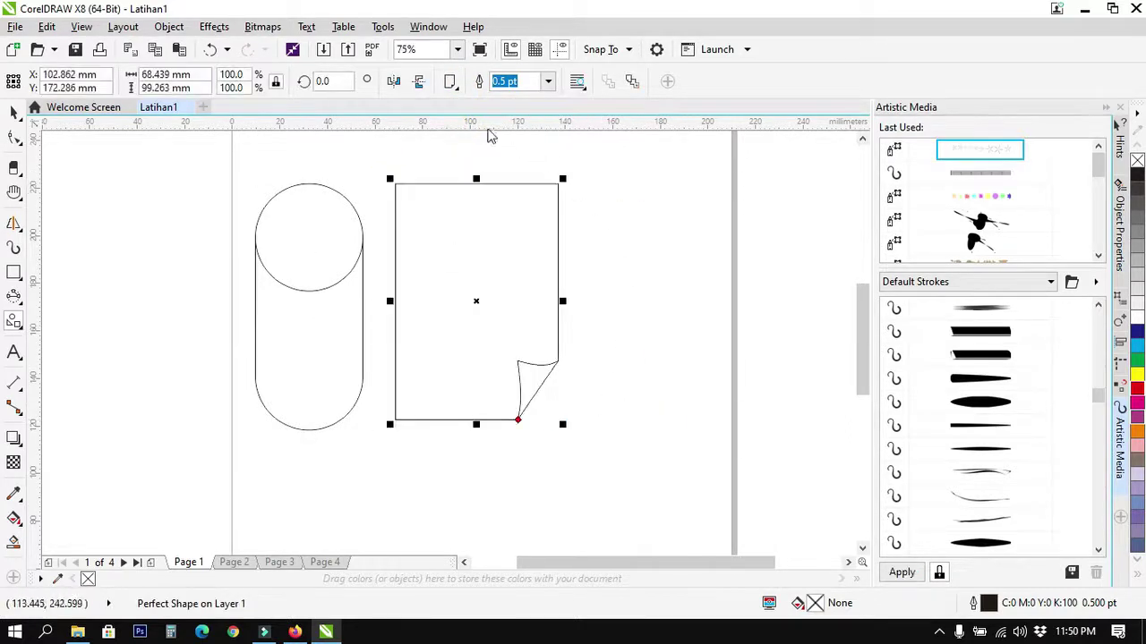
left_click(452, 85)
left_click(526, 158)
left_click_drag(578, 198, 716, 454)
scroll(404, 448, "down", 2)
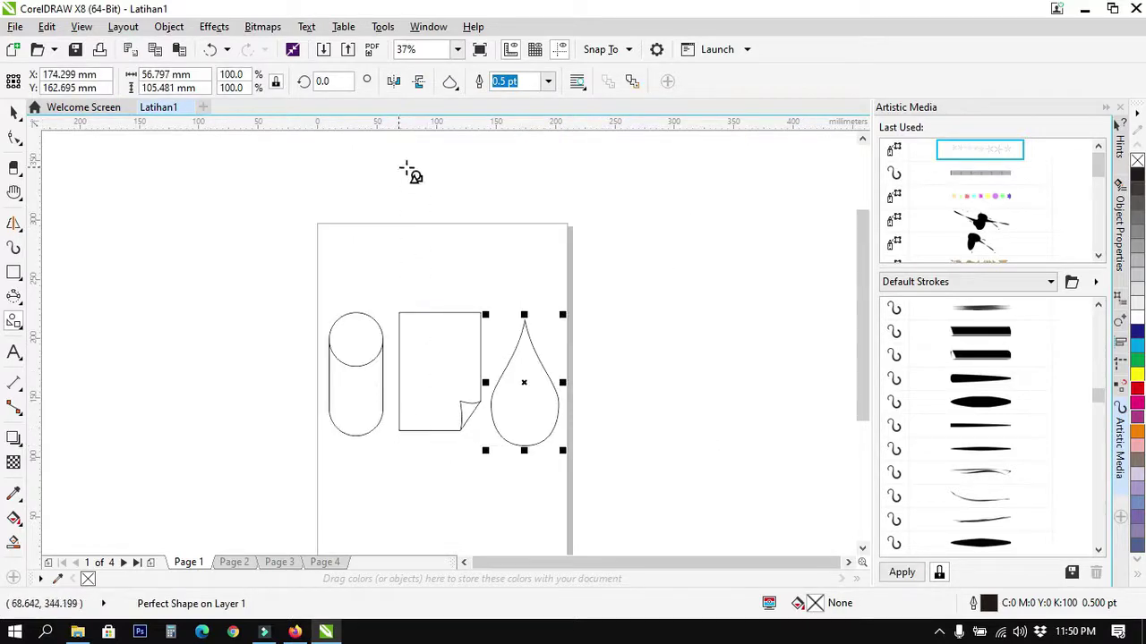
Draw an arch basic shape about 87 × 91 mm above the cylinder and the folded page
left_click(451, 82)
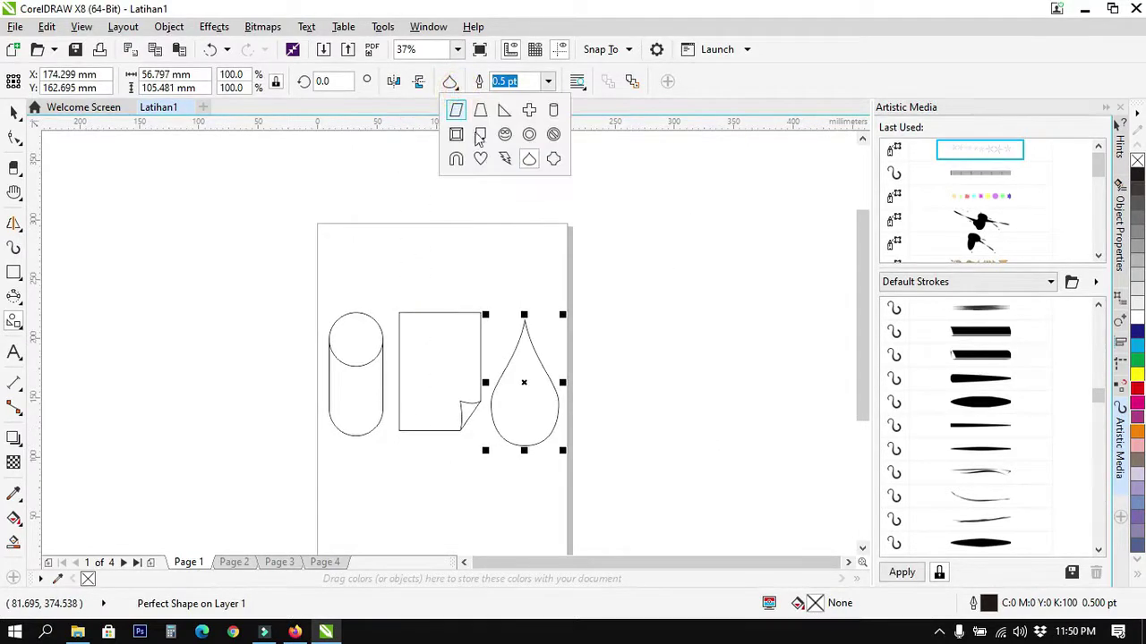
left_click(458, 158)
left_click_drag(340, 199, 476, 416)
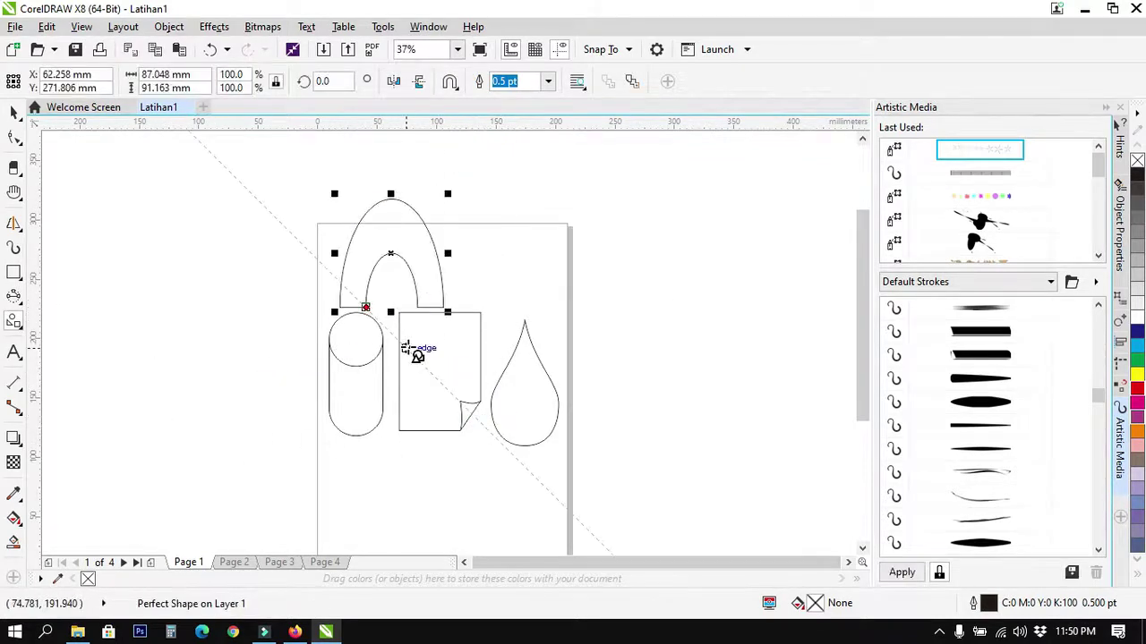
Use the Shape tool to slant the arch's ends inward and shorten the cylinder through their red control points
scroll(413, 351, "up", 2)
left_click(17, 141)
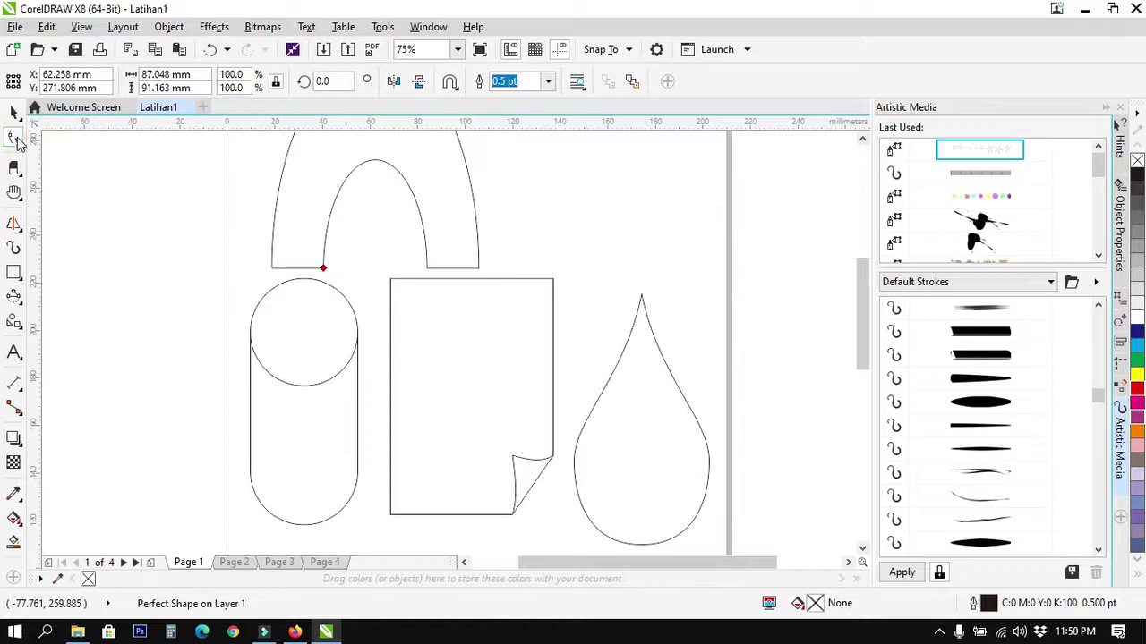
mouse_move(322, 267)
left_mouse_down()
mouse_move(325, 235)
mouse_move(325, 246)
left_mouse_up()
left_click(357, 369)
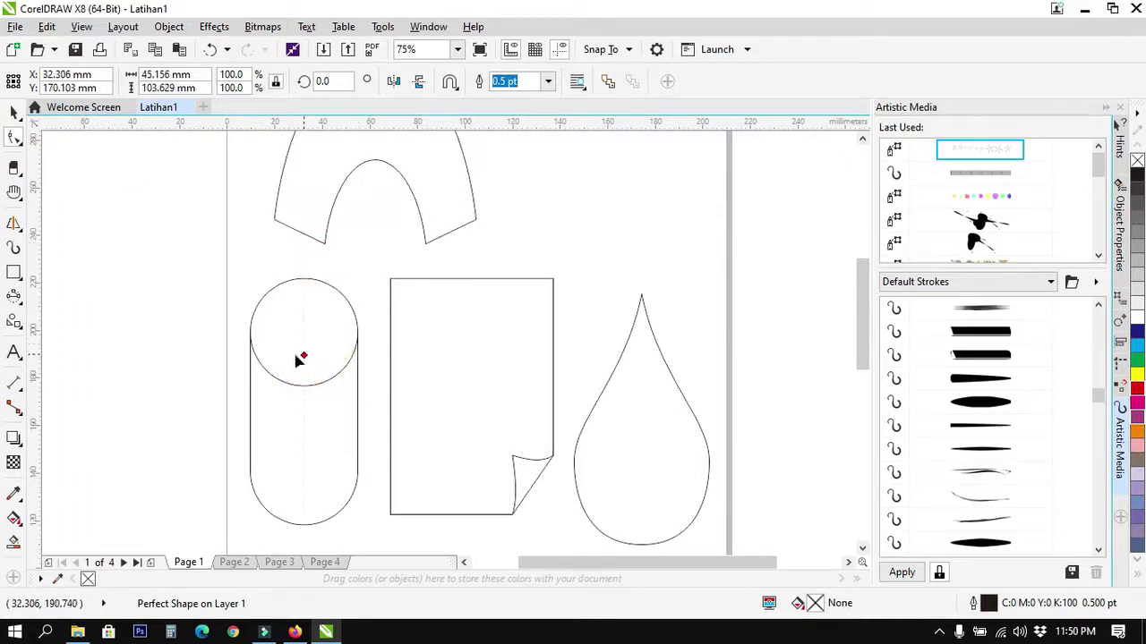
left_click_drag(305, 358, 304, 407)
Shrink the folded corner of the page shape through its control point, and select the teardrop to check for one
left_click(486, 399)
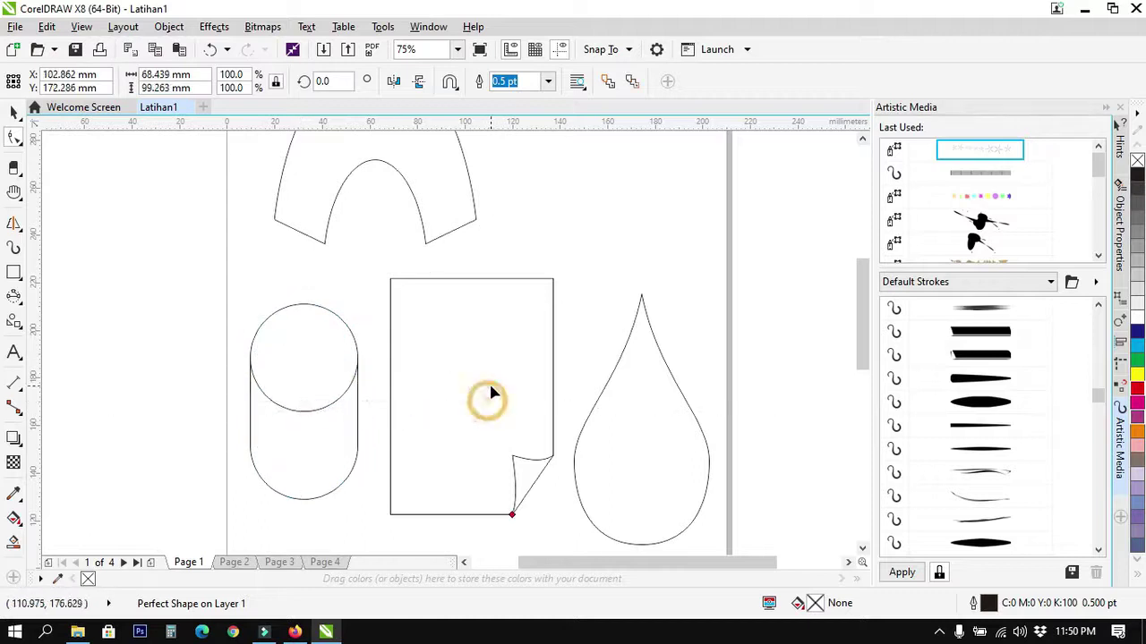
left_click_drag(511, 514, 534, 515)
left_click(600, 479)
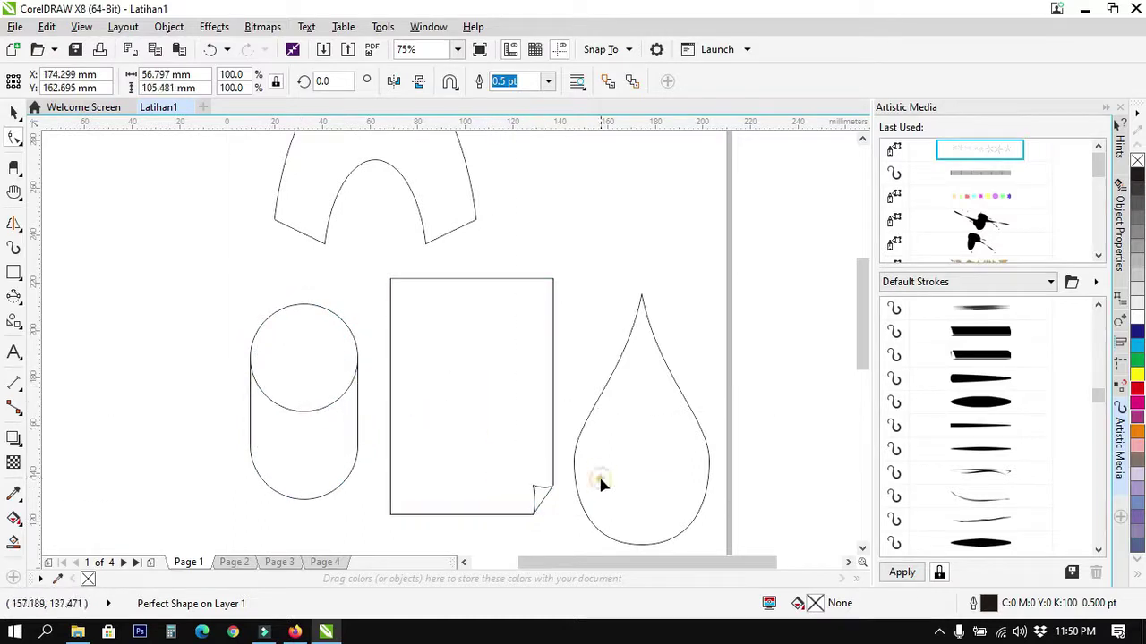
left_click(639, 295)
Select all four basic shapes and delete them from the page
left_click(466, 245)
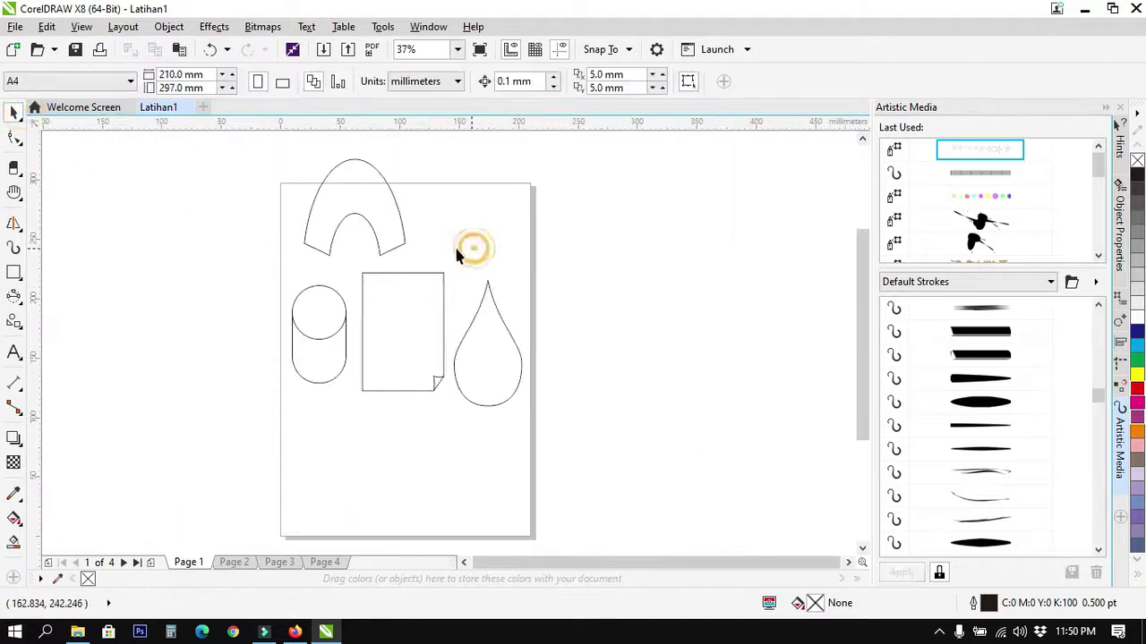
left_click_drag(228, 146, 592, 425)
key("Delete")
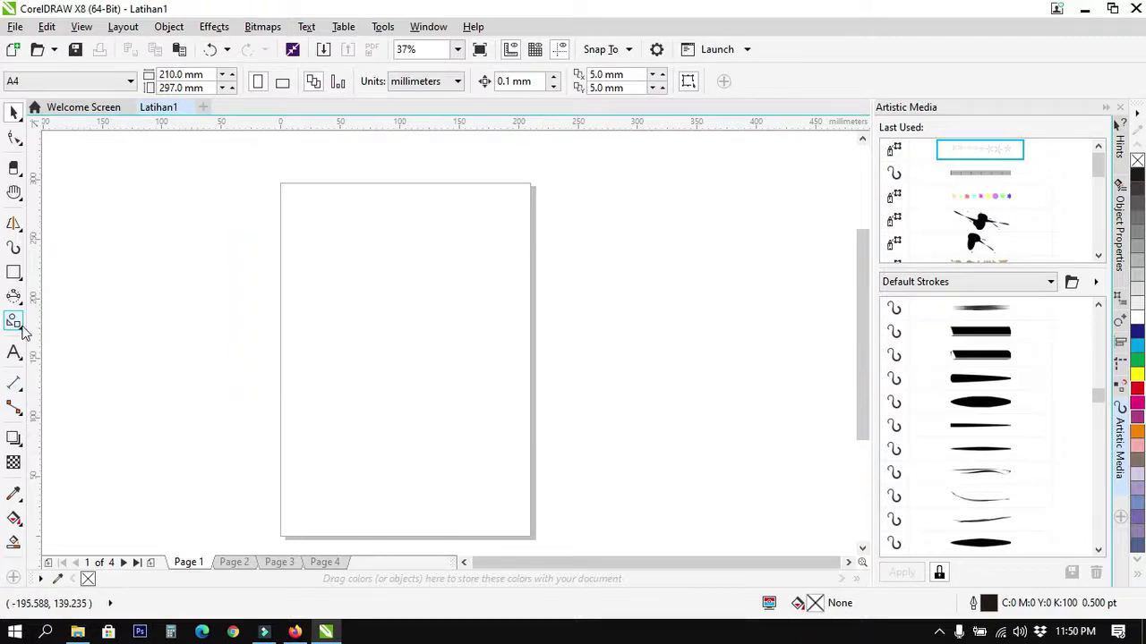
Draw an upward arrow with the Arrow Shapes tool, about 52 × 83 mm, in the page's upper left area
left_click(20, 326)
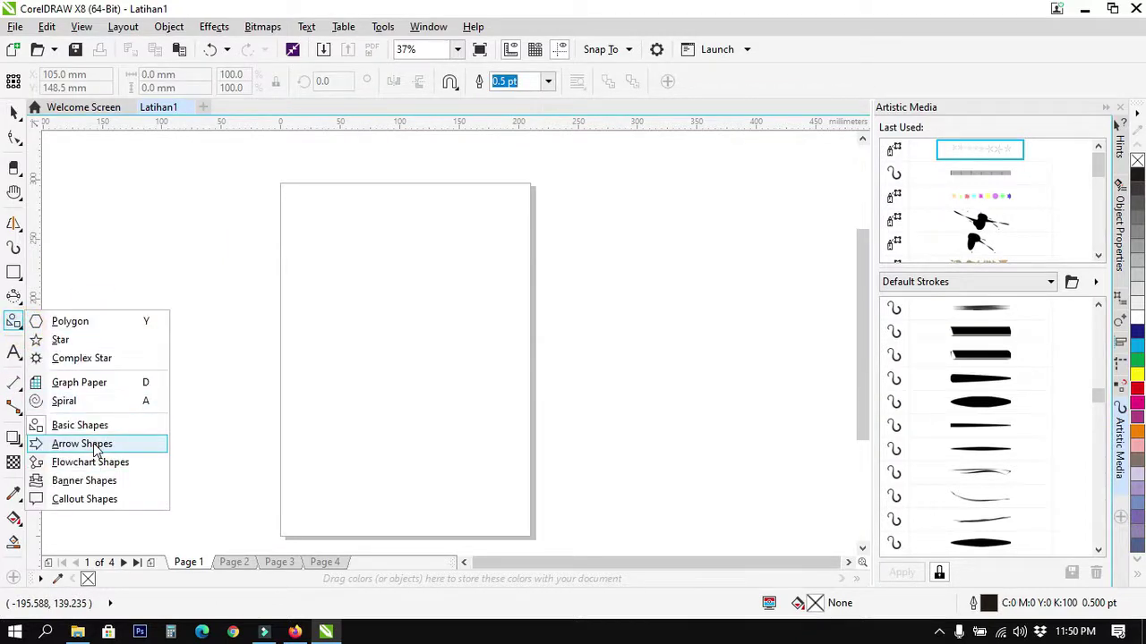
left_click(82, 444)
scroll(322, 320, "up", 1)
scroll(362, 271, "down", 1)
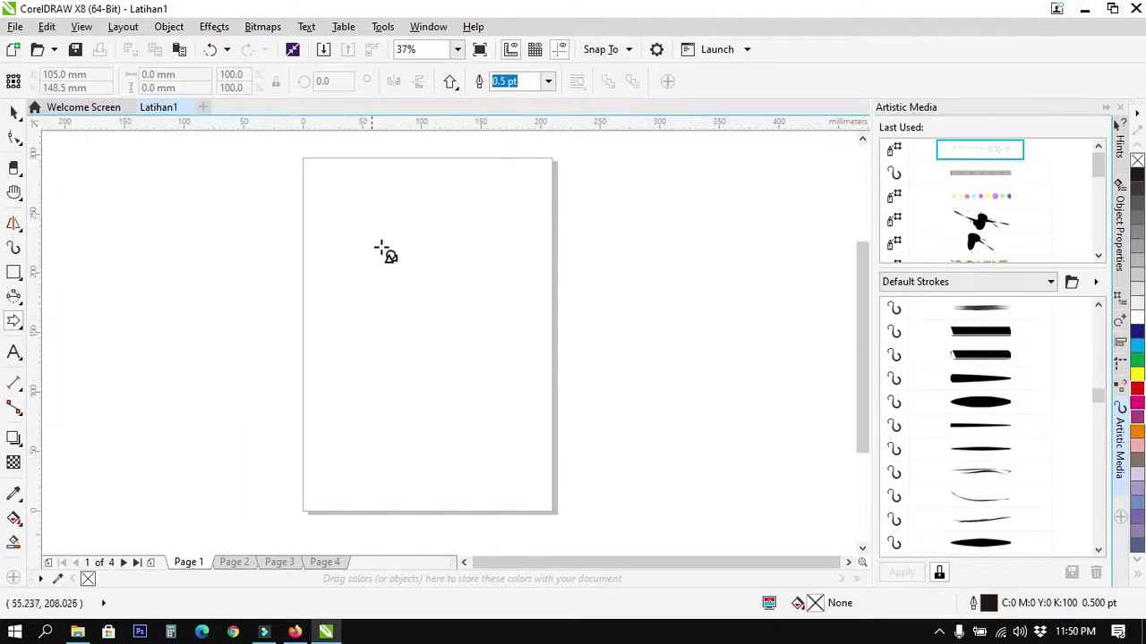
left_click(450, 83)
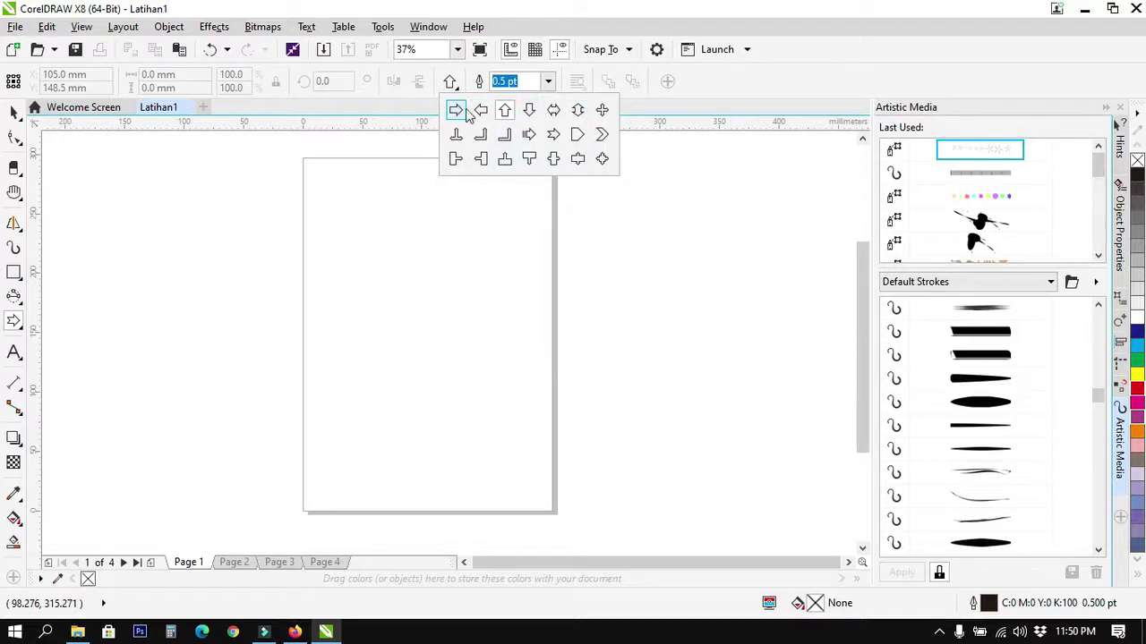
left_click(325, 184)
left_click_drag(326, 218, 392, 321)
Draw a right-pointing arrow about 87 × 43 mm beside the up arrow and a down-pointing arrow about 52 × 78 mm below it
left_click(450, 82)
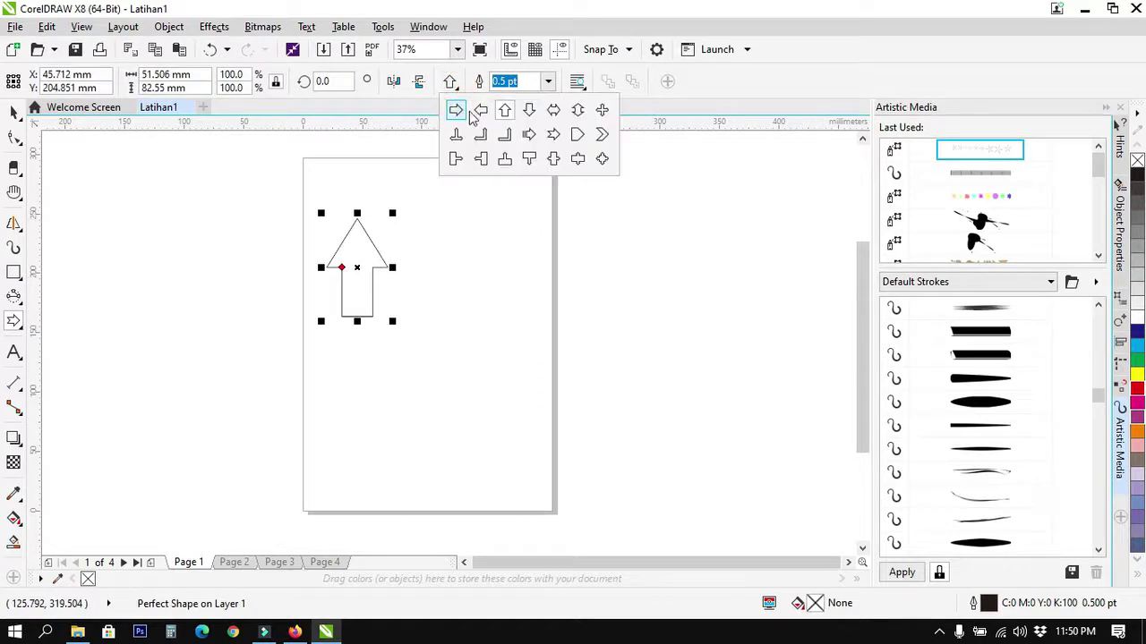
left_click(456, 112)
left_click_drag(412, 237, 525, 297)
left_click(453, 82)
left_click(526, 111)
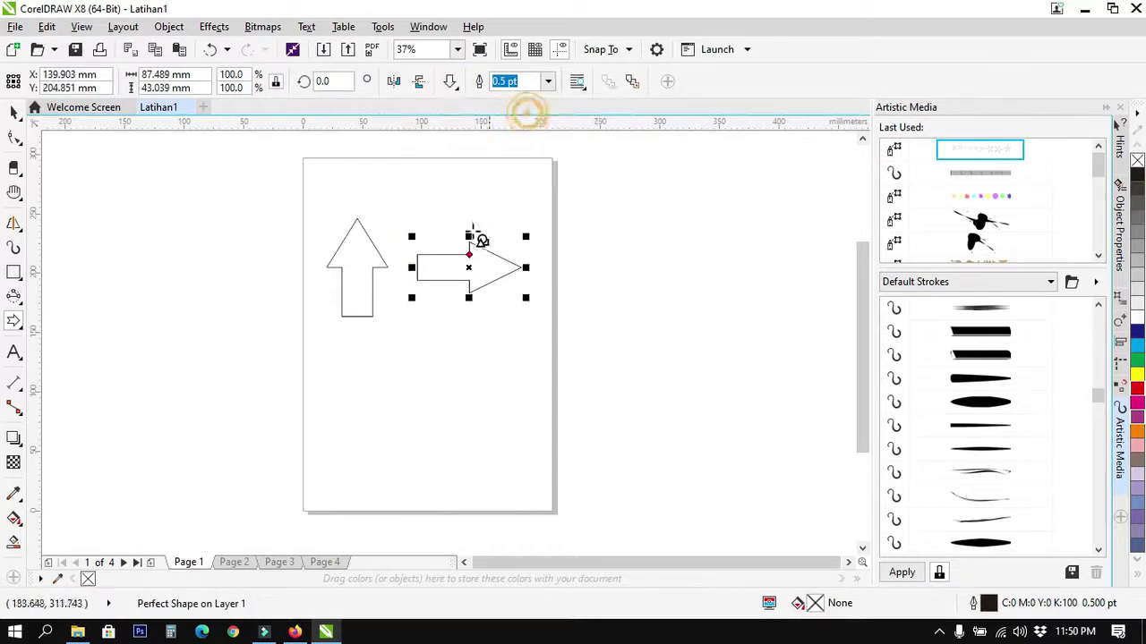
left_click_drag(321, 352, 392, 454)
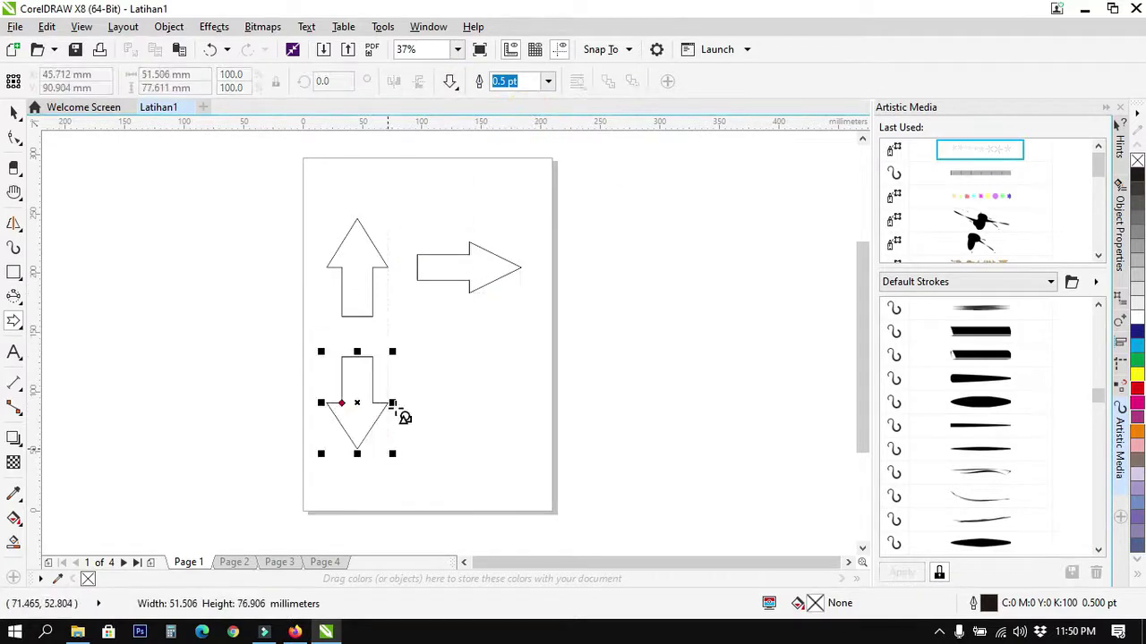
Draw a horizontal double-headed arrow about 90 × 54 mm beside the downward arrow
left_click(460, 87)
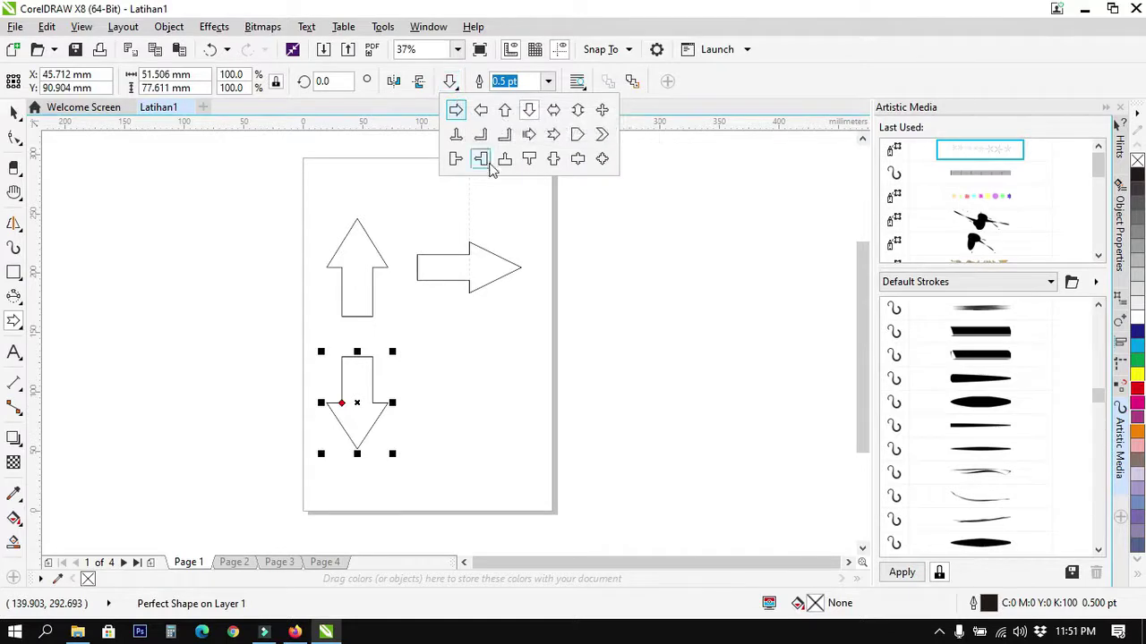
left_click(554, 110)
left_click_drag(421, 371, 539, 445)
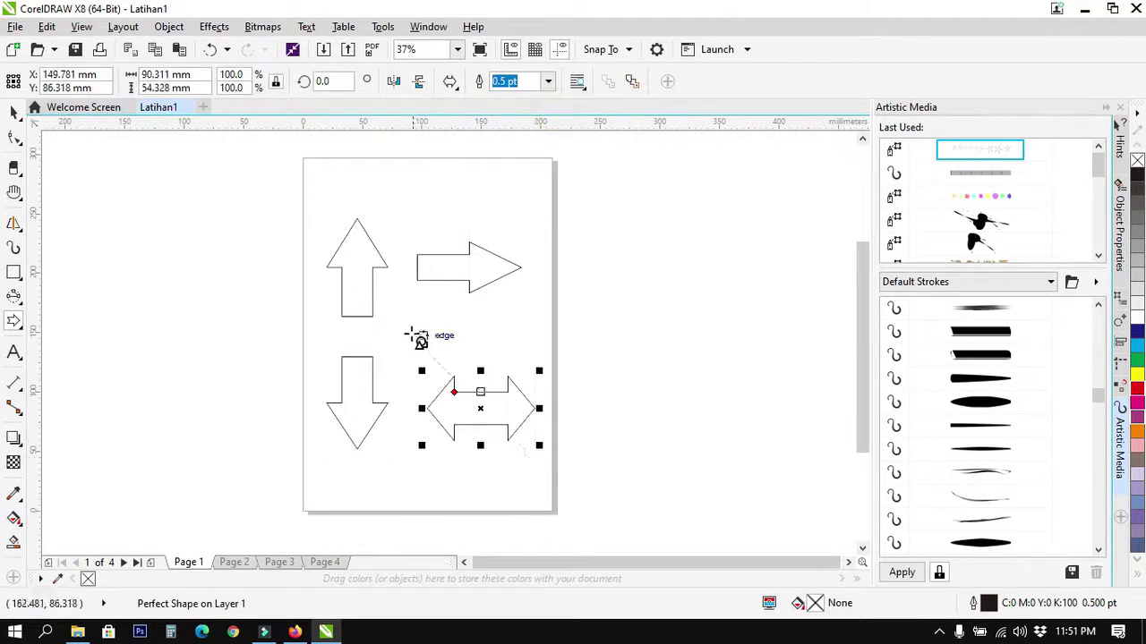
Delete all the arrows from the page and activate the Flowchart Shapes tool
double_click(15, 112)
key("Delete")
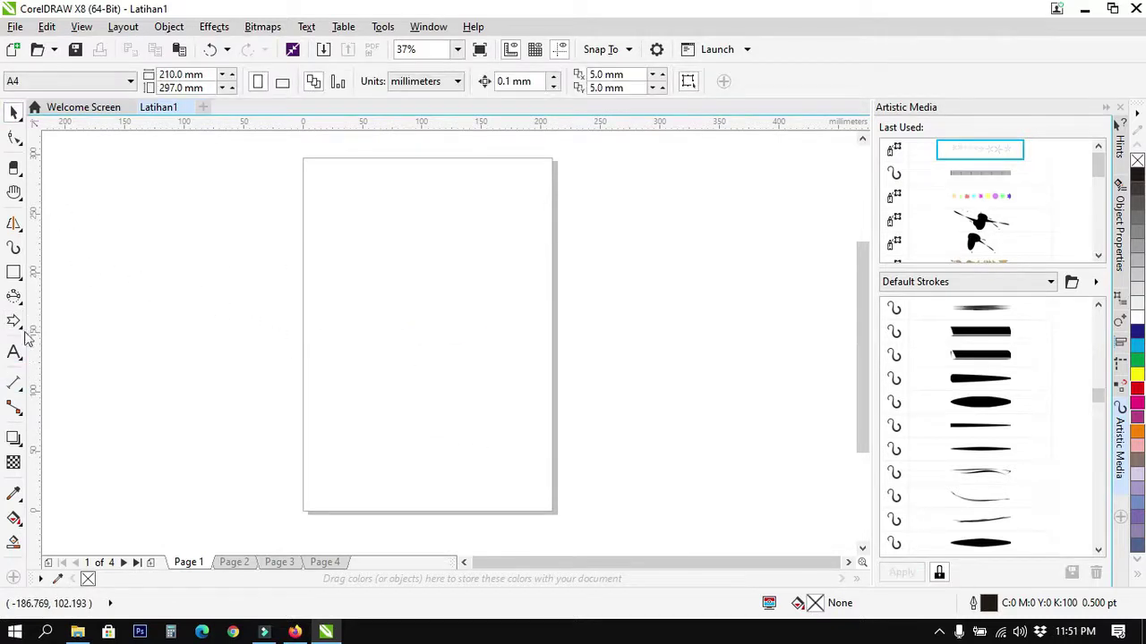
left_click(23, 330)
left_click(90, 463)
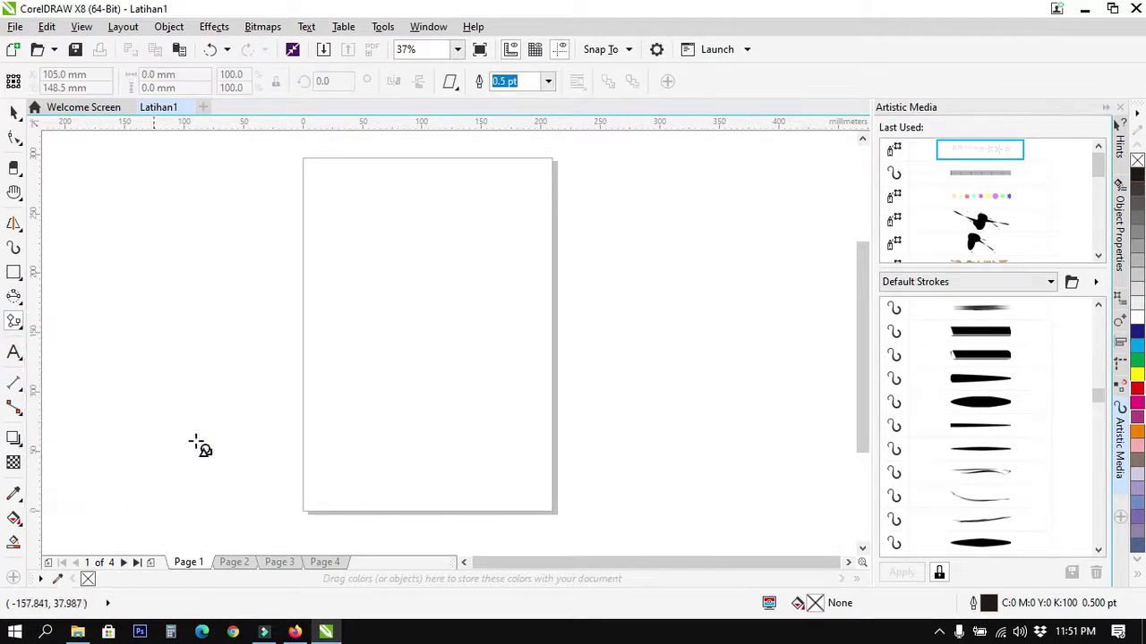
Draw a stacked multi-document flowchart shape about 140 × 130 mm on the page
left_click(451, 82)
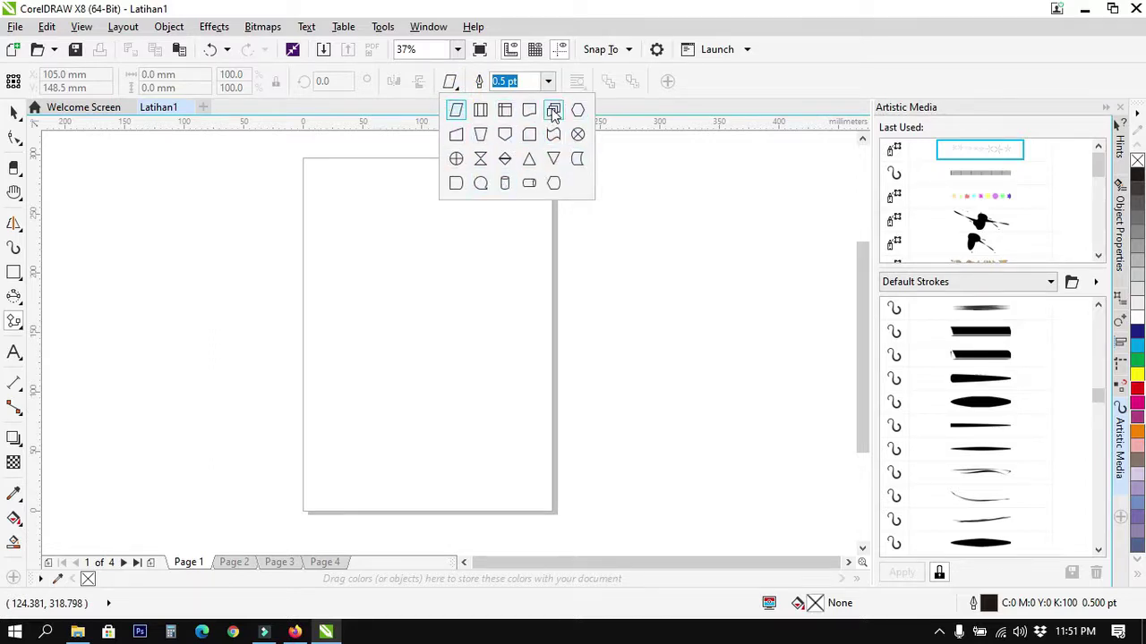
left_click(553, 110)
left_click_drag(306, 259, 482, 424)
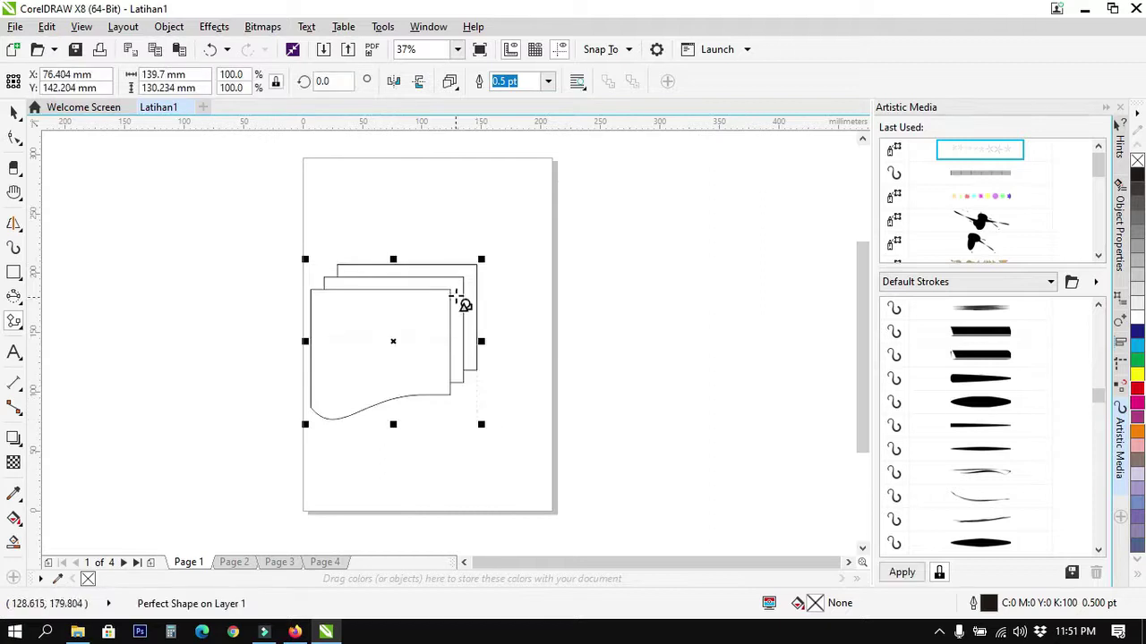
Move the stacked document shape straight up to near the page's top edge and deselect it
left_click(13, 110)
left_click_drag(414, 323, 417, 233)
left_click(417, 358)
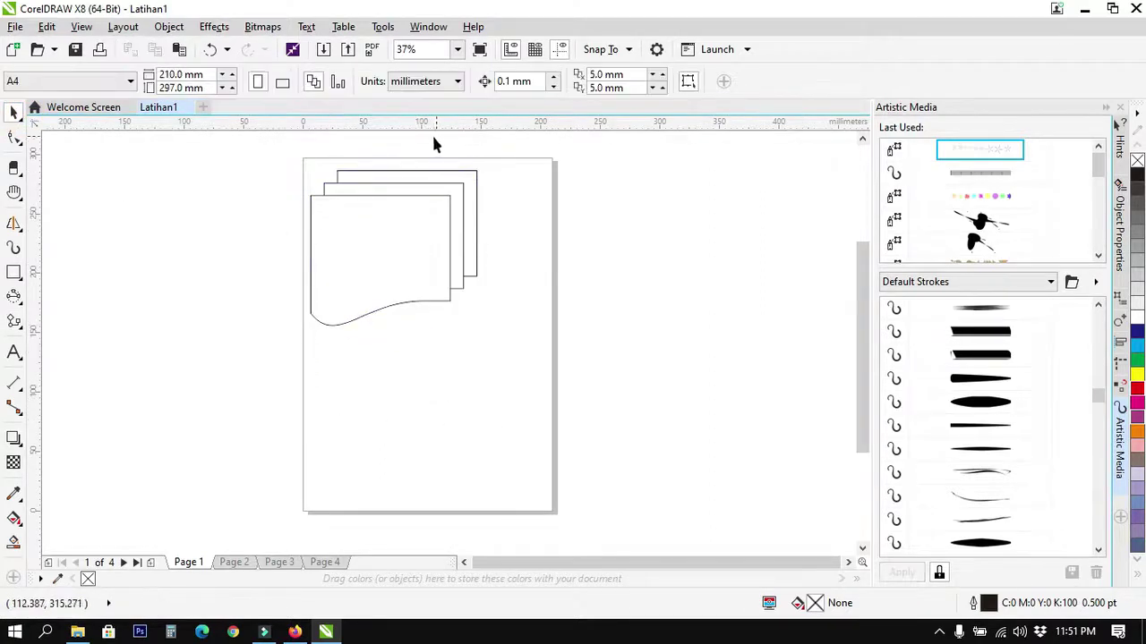
Draw a downward-pointing pentagon flowchart shape below the stacked document shape, toward the page's lower-right corner
left_click(10, 322)
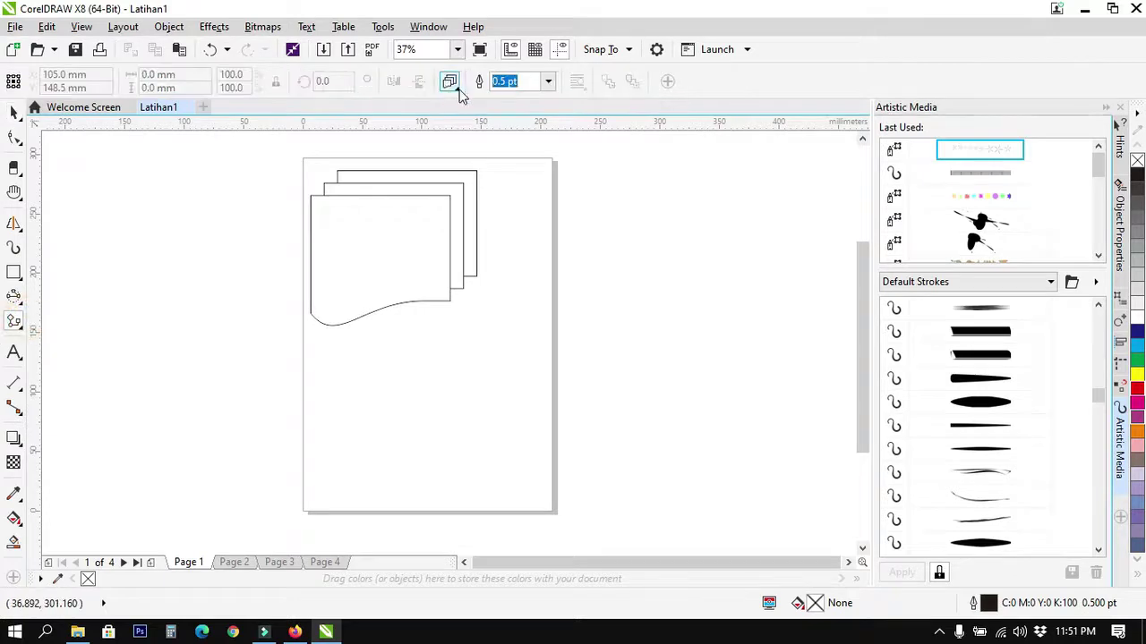
left_click(450, 83)
left_click(505, 136)
left_click_drag(427, 329, 539, 511)
Delete both flowchart shapes from the page and activate the Banner Shapes tool
left_click(13, 113)
left_click_drag(239, 153, 549, 560)
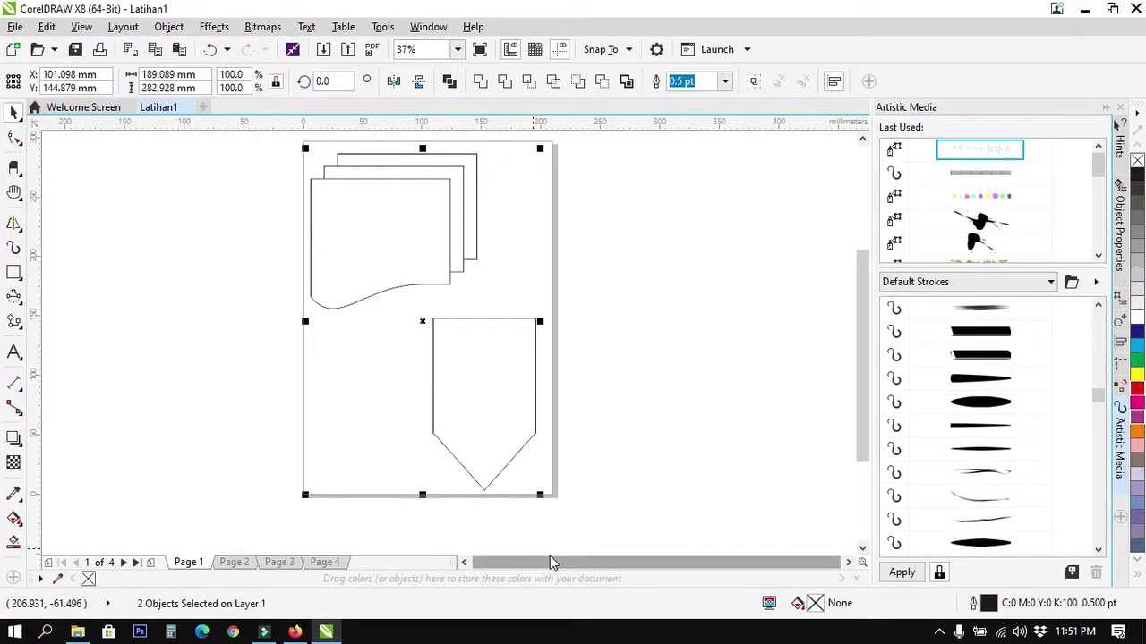
key("Delete")
left_click(18, 322)
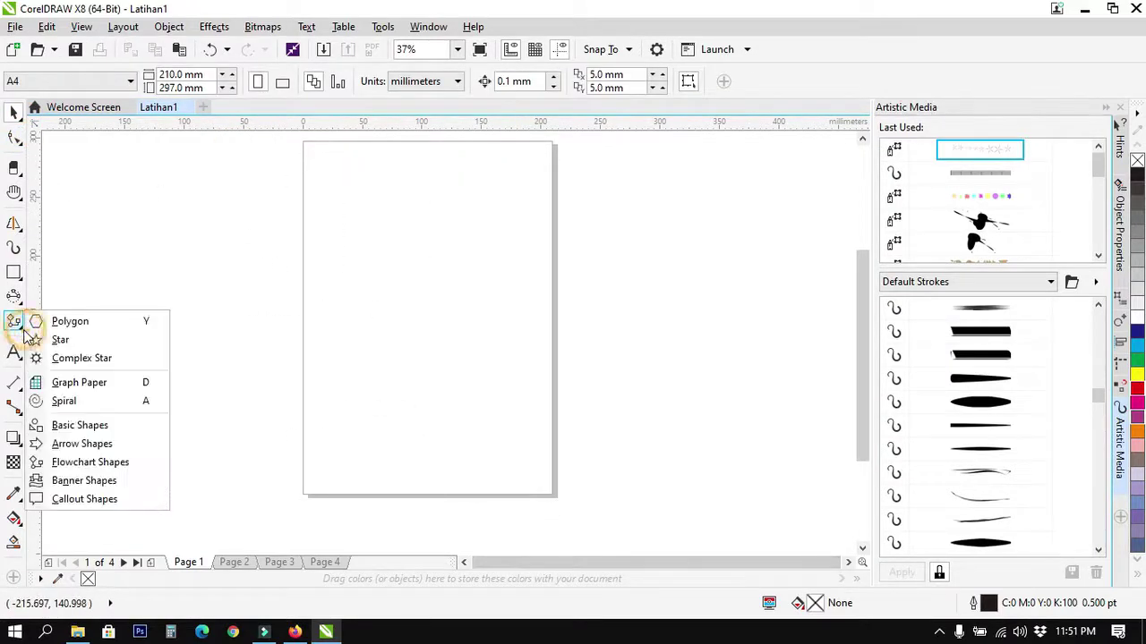
left_click(106, 484)
Draw a jagged explosion banner shape about 118 × 141 mm on the right part of the page and mirror it horizontally
left_click(458, 91)
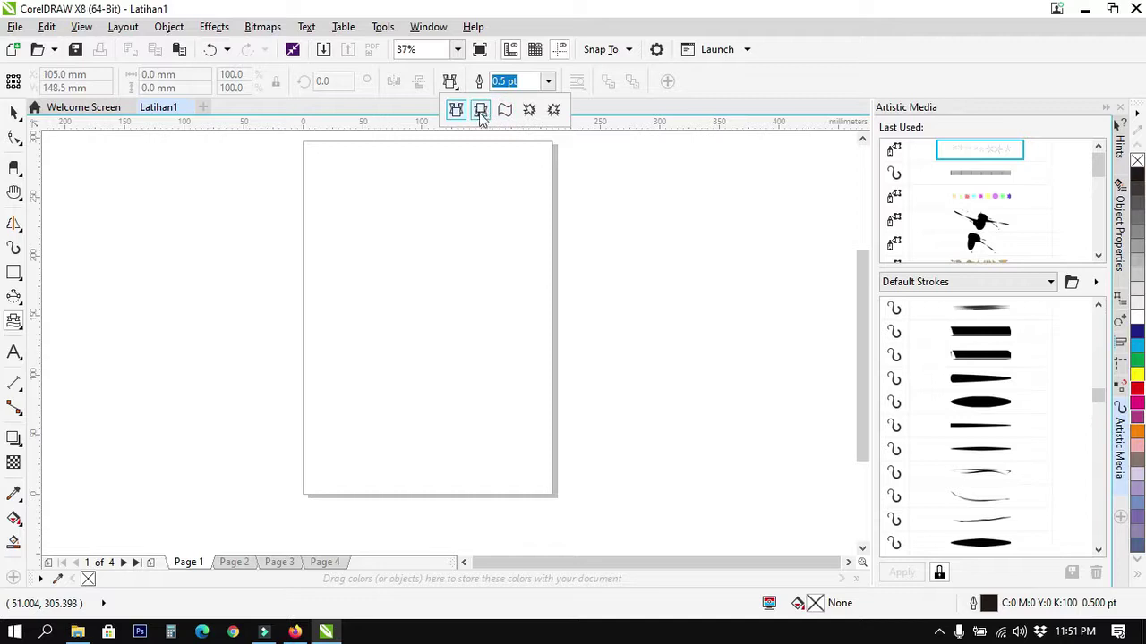
left_click(530, 112)
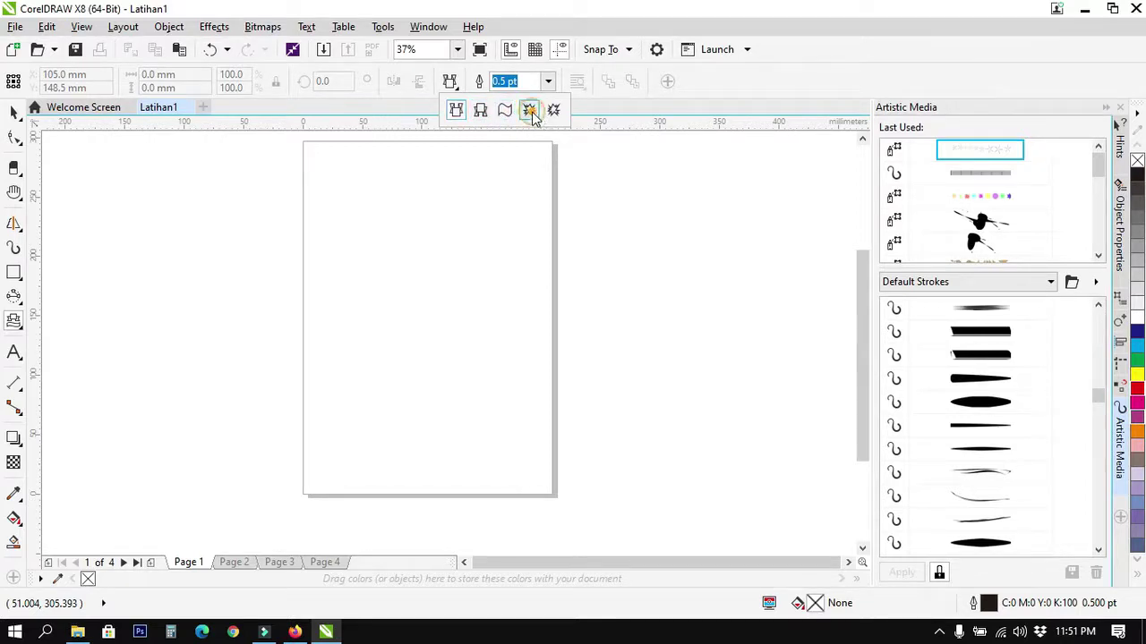
left_click_drag(398, 262, 548, 440)
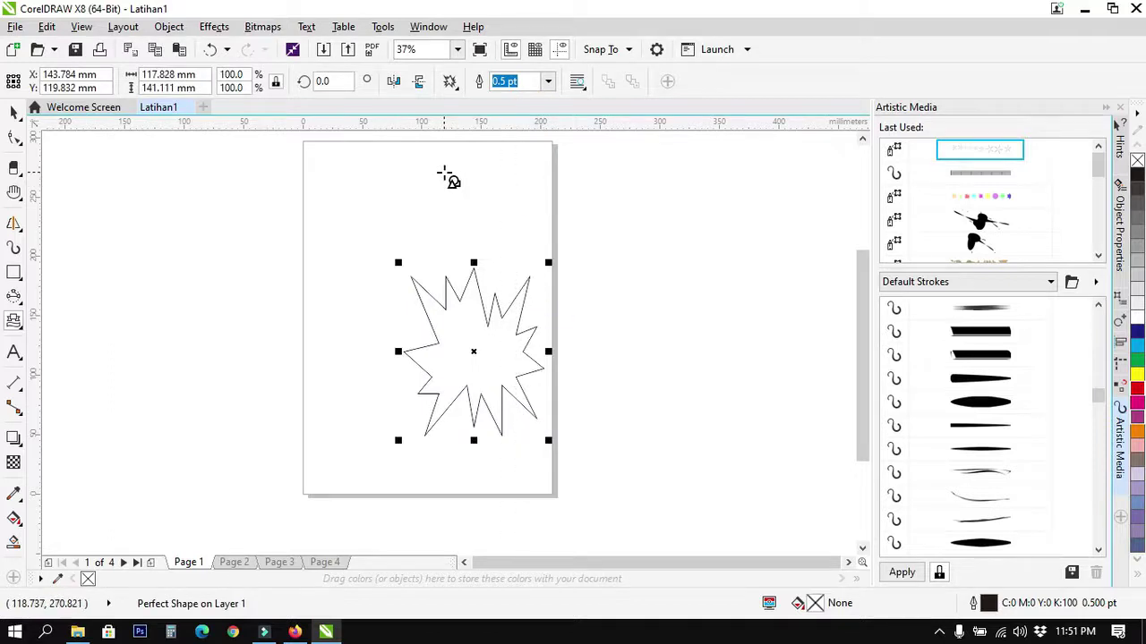
scroll(463, 361, "up", 2)
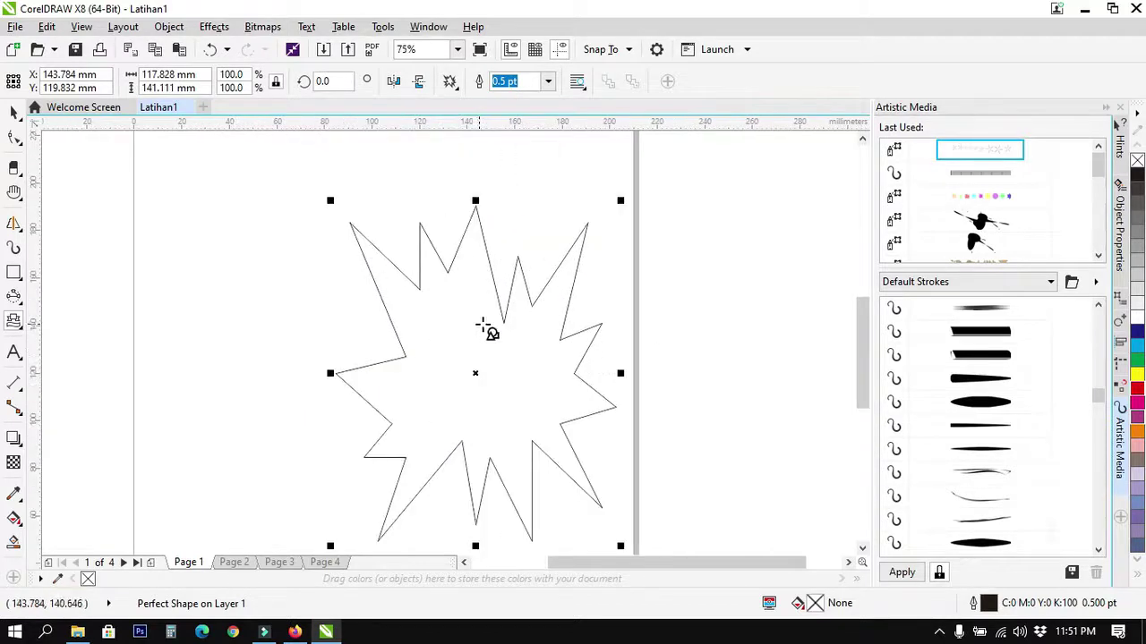
scroll(457, 409, "down", 1)
scroll(452, 391, "up", 1)
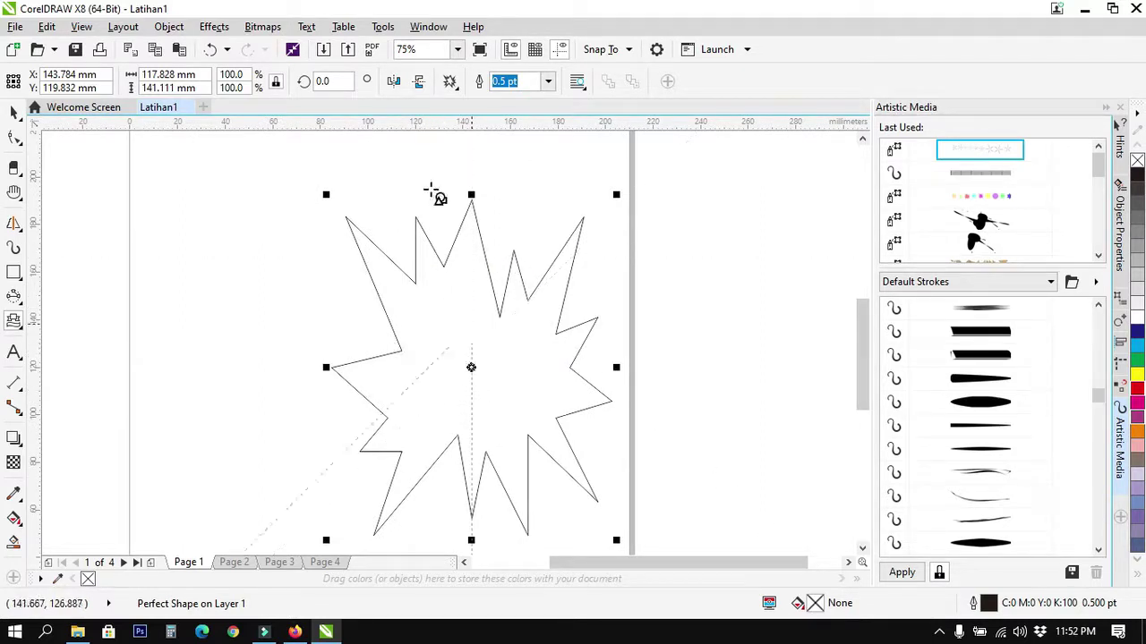
left_click(397, 82)
Draw a folded ribbon banner to the left of the explosion shape and a wavy banner about 96 × 50 mm below it
left_click(456, 90)
left_click(480, 110)
left_click_drag(121, 195, 378, 314)
left_click(455, 90)
left_click(493, 108)
left_click_drag(140, 383, 377, 511)
Delete all three banner shapes from the page and activate the Callout Shapes tool
left_click(14, 112)
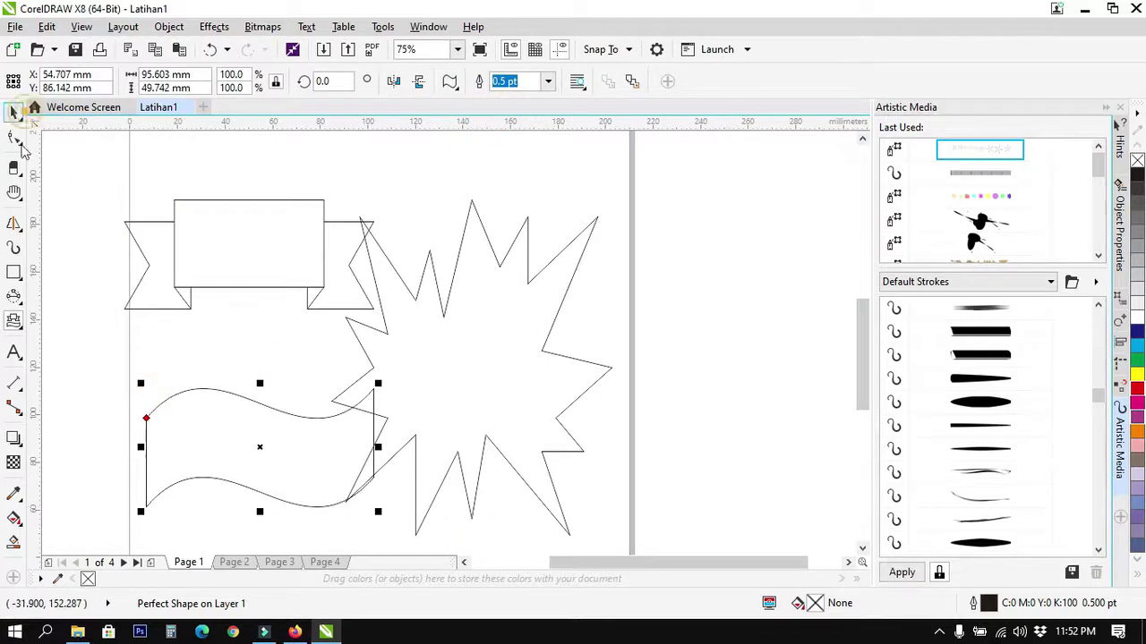
left_click(56, 185)
left_click_drag(111, 220, 670, 626)
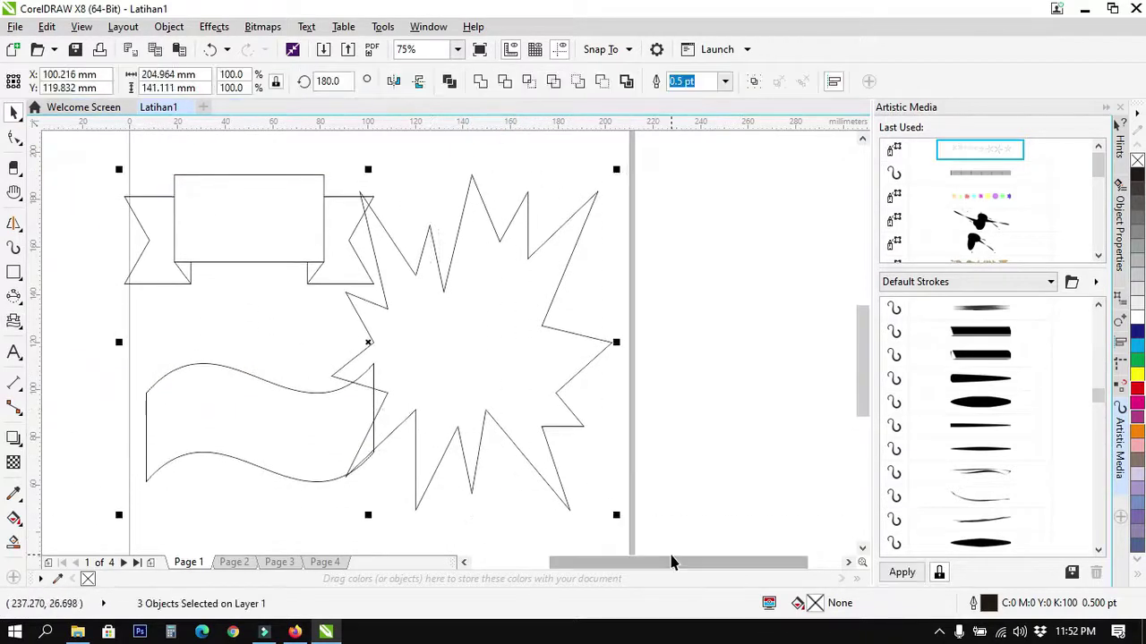
key("Delete")
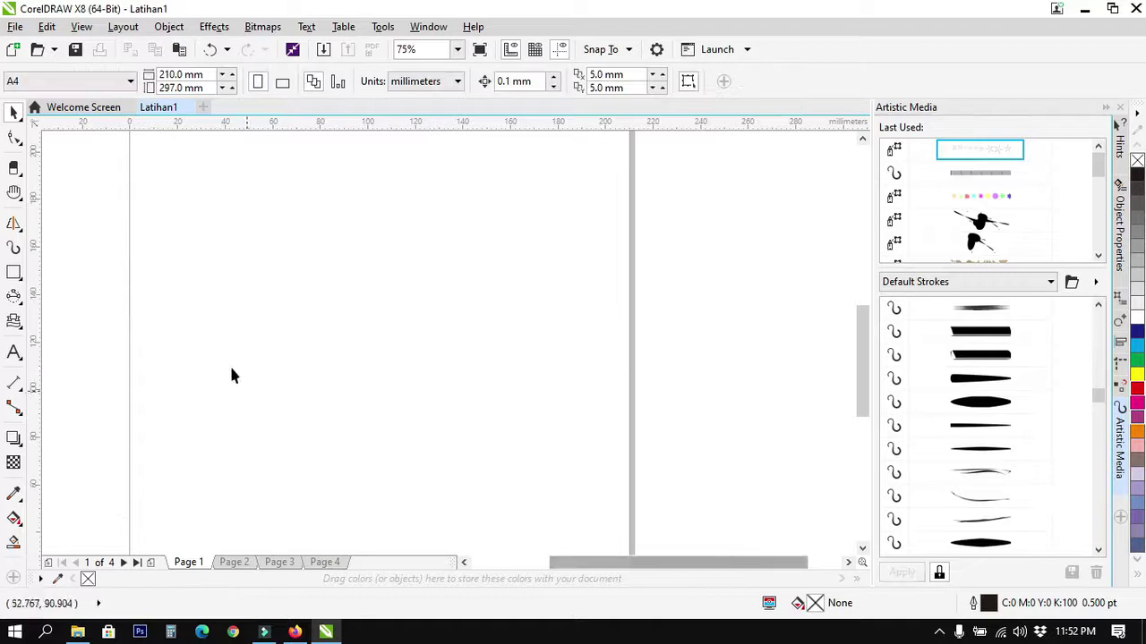
left_click(19, 326)
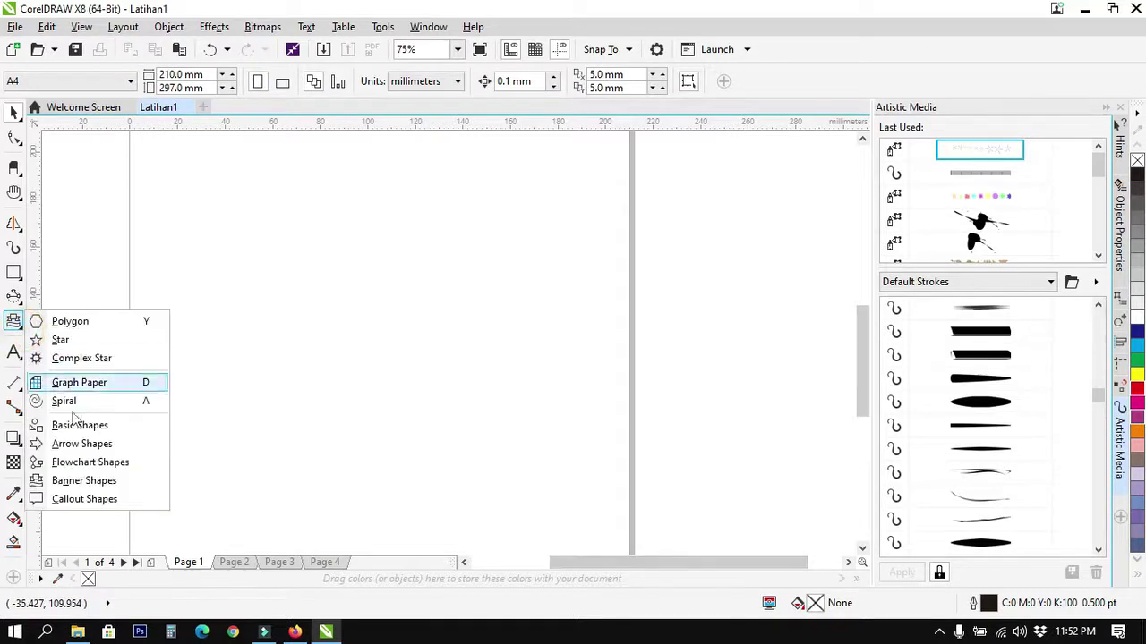
left_click(105, 503)
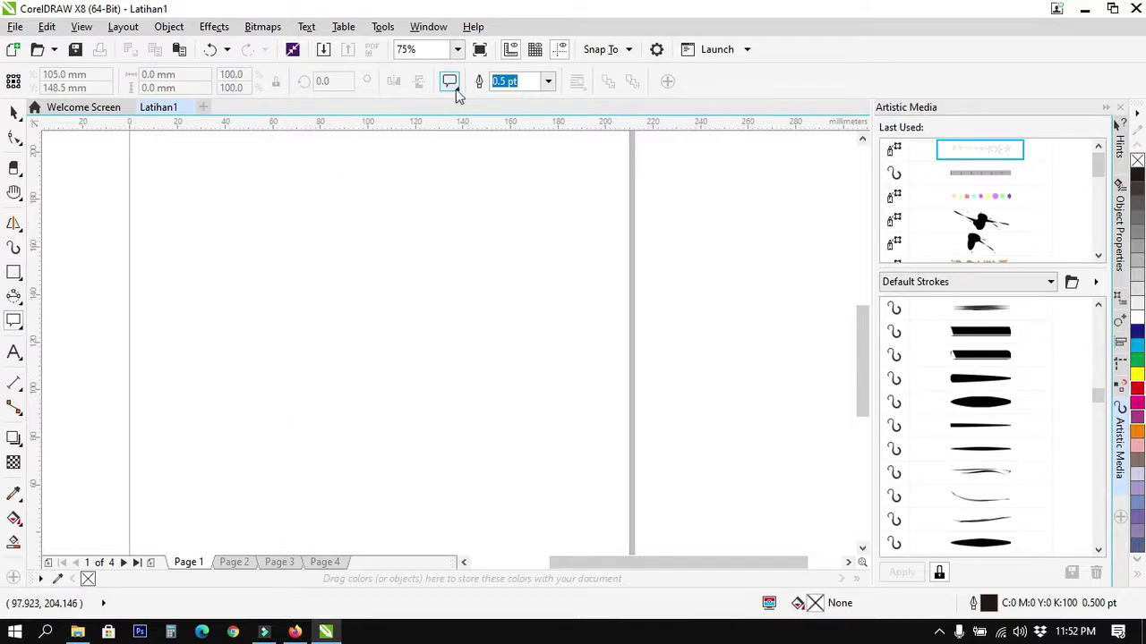
Draw a rounded-rectangle callout about 137 × 92 mm on the page, with its pointer tip at the upper left
left_click(453, 85)
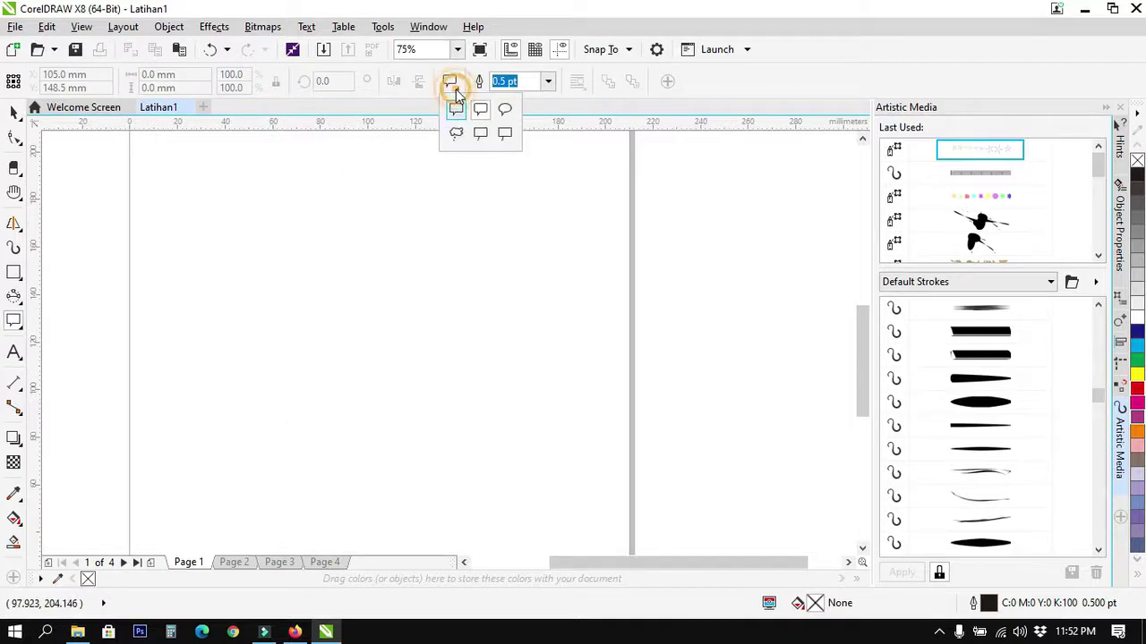
left_click(235, 265)
left_click_drag(197, 182, 526, 404)
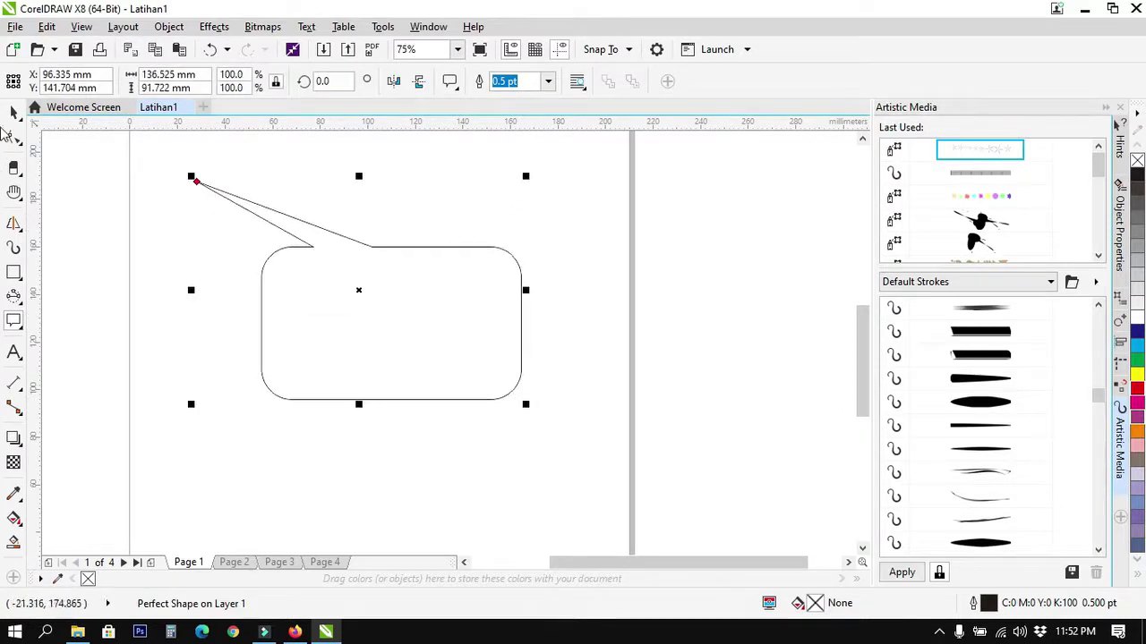
Reshape the callout's pointer with the Shape tool, shortening it and moving its tip above the right end of the body's upper edge
left_click(13, 138)
left_click_drag(198, 182, 299, 221)
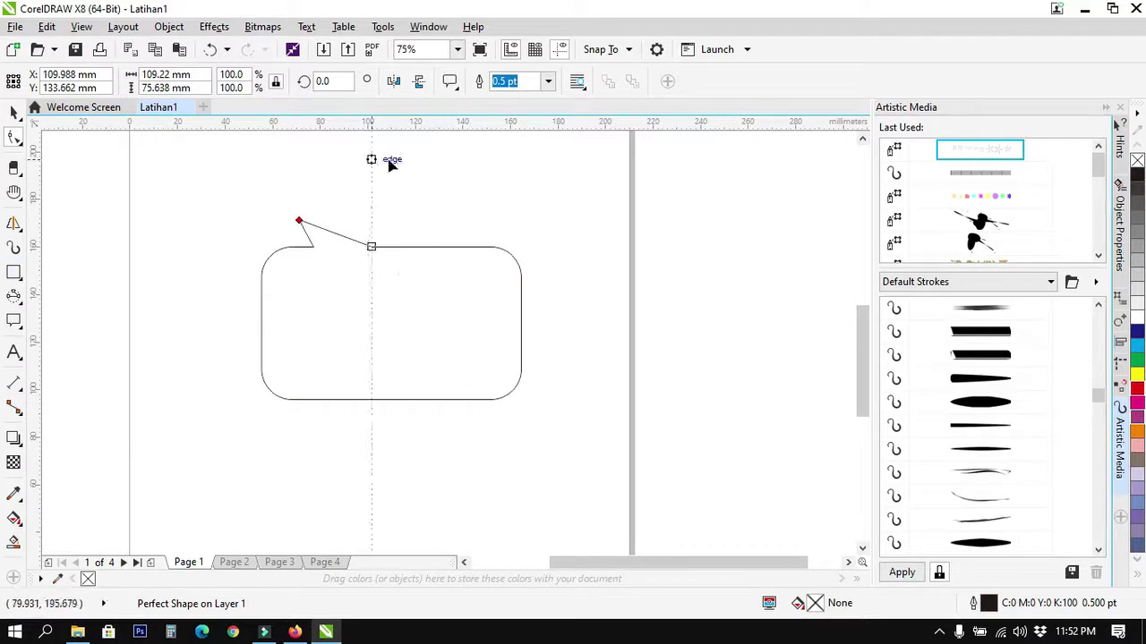
left_click(449, 81)
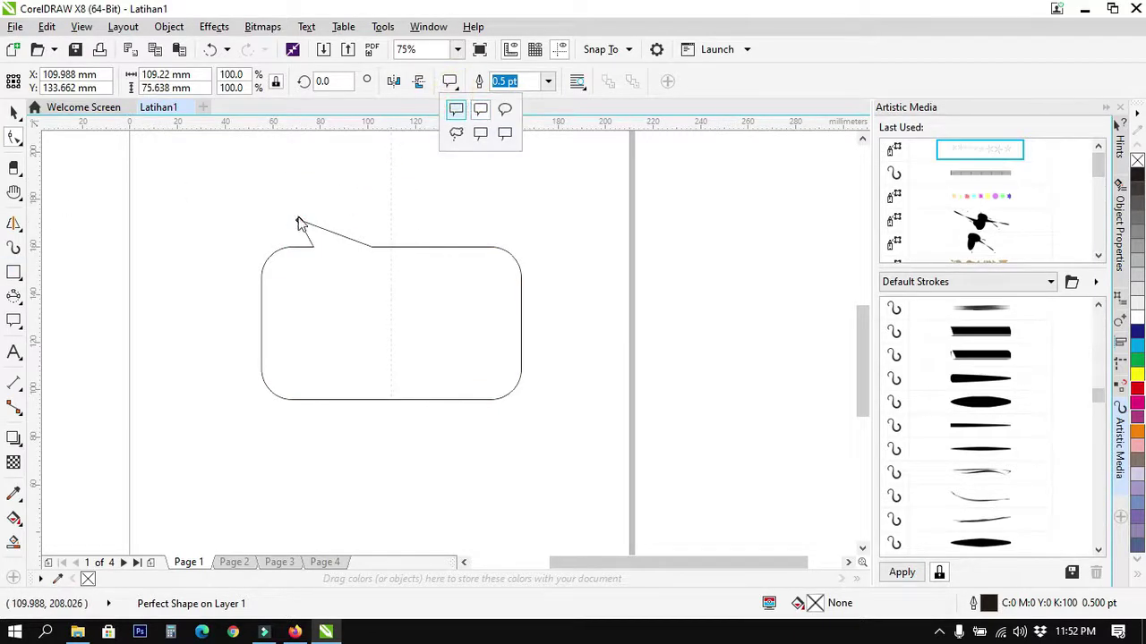
left_click(300, 223)
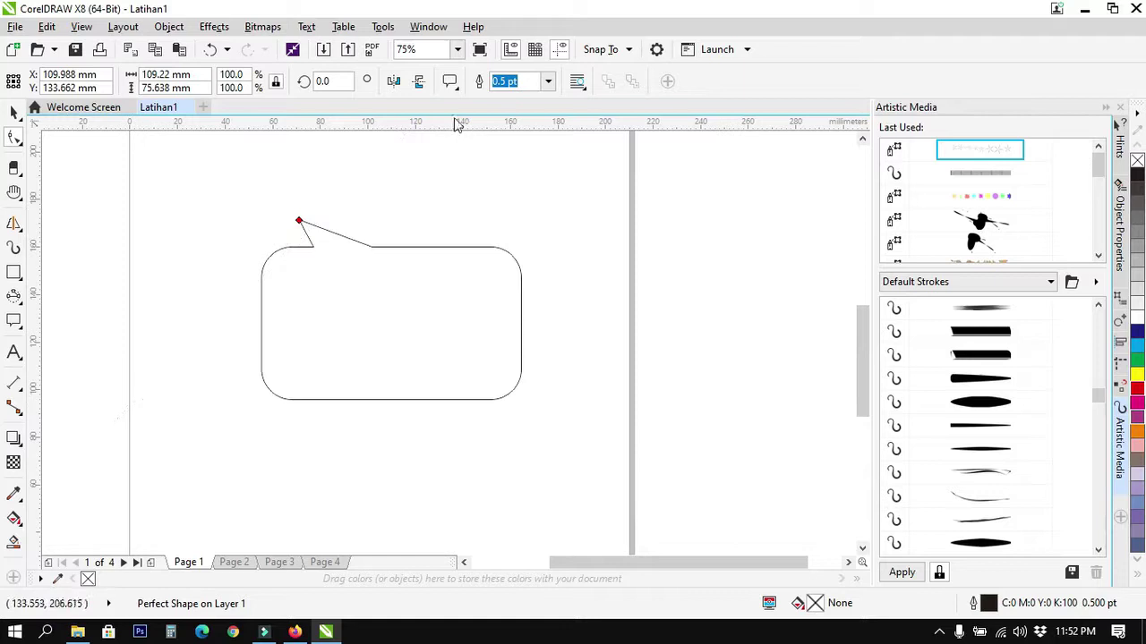
scroll(364, 174, "down", 1)
left_click_drag(330, 199, 410, 200)
scroll(413, 200, "up", 1)
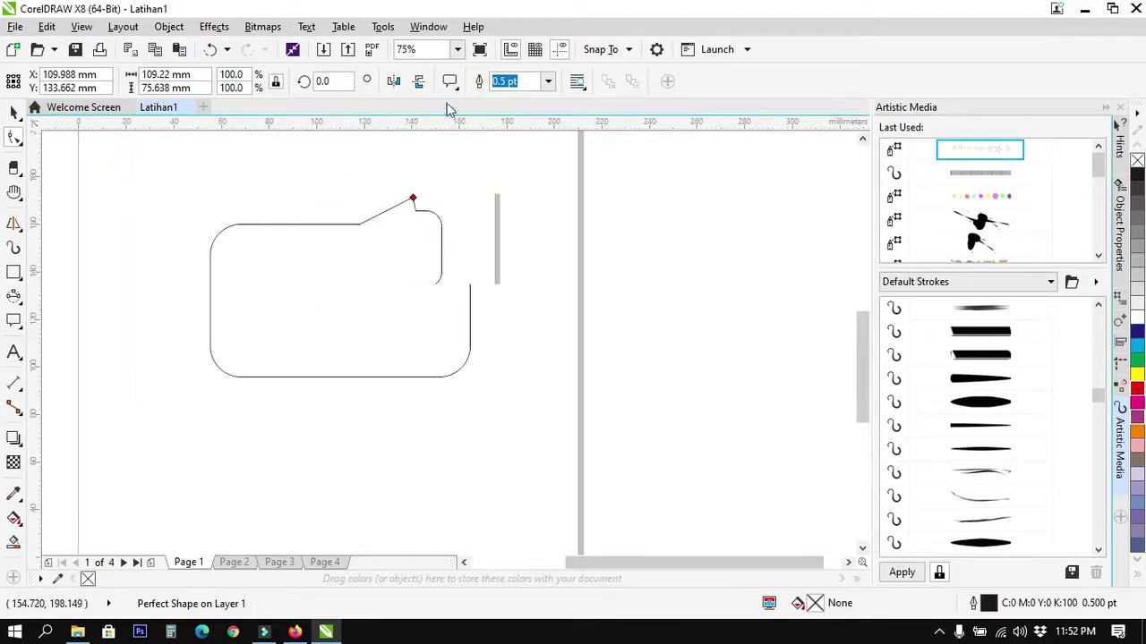
Add a rounded callout about 100 × 38 mm across the first one's lower edge, plus a large and a small round callout above
left_click_drag(184, 442, 422, 350)
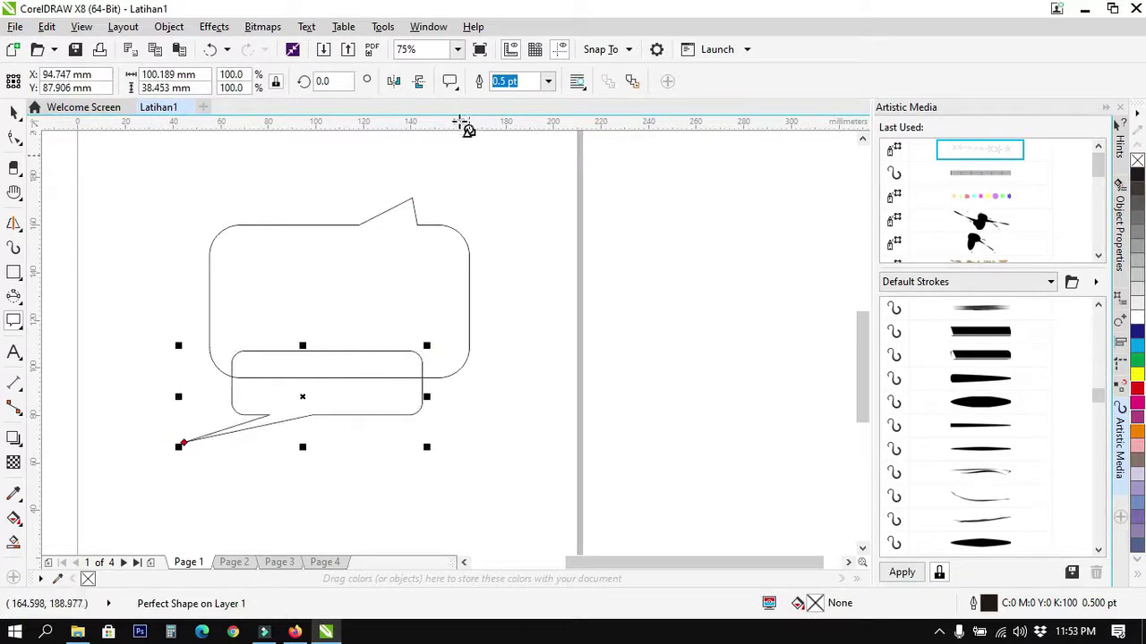
left_click(452, 83)
left_click(507, 110)
left_click_drag(172, 172, 328, 266)
left_click_drag(469, 204, 534, 169)
left_click(392, 188)
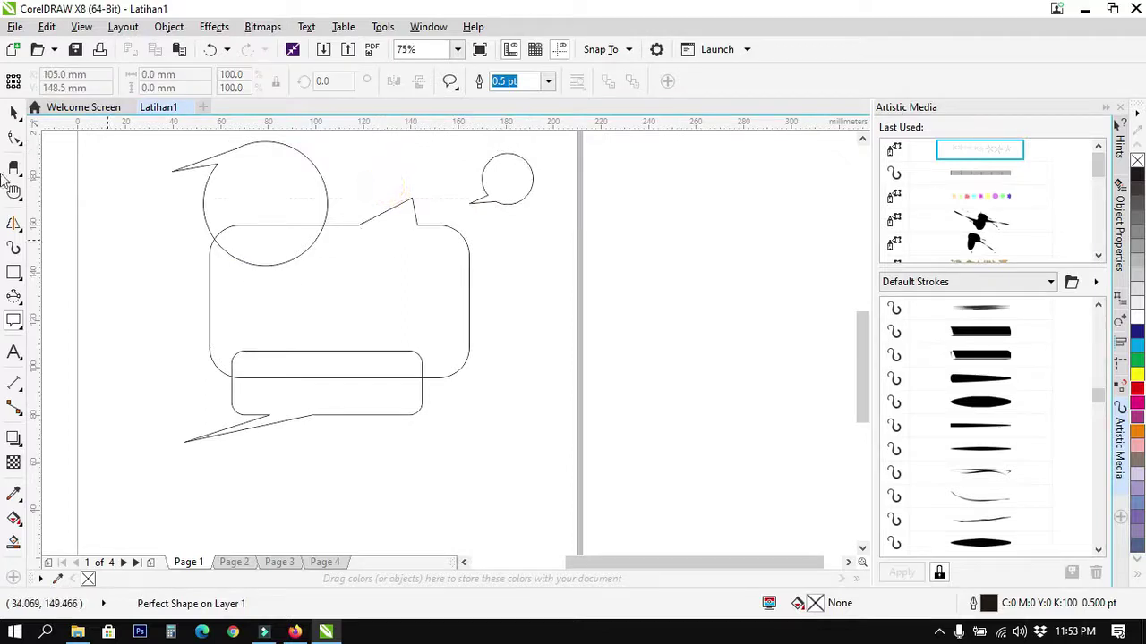